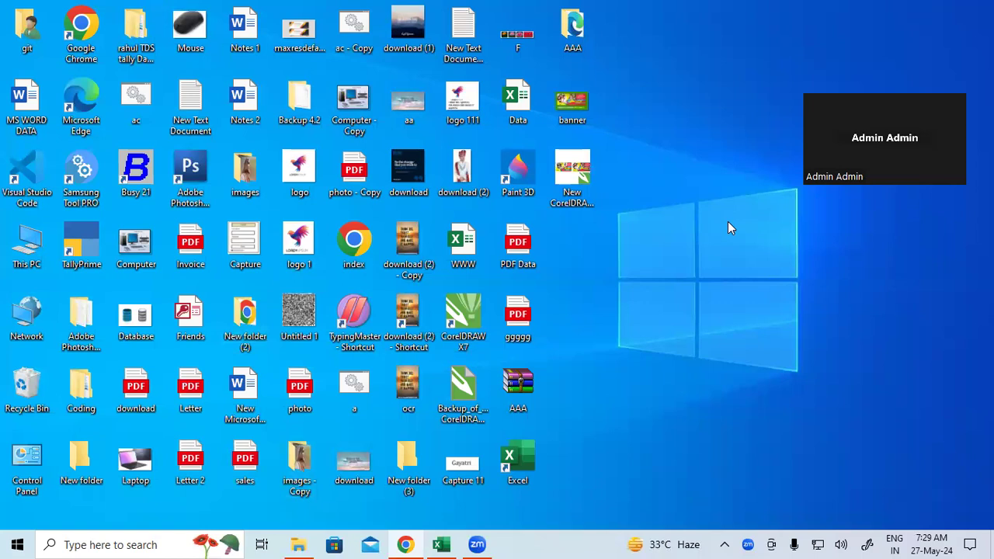
# Step: Open the EXCEL DATA 2.1 folder inside GIT Reports on the network share 192.168.1.213
pyautogui.press('super+r')
pyautogui.press('Escape')
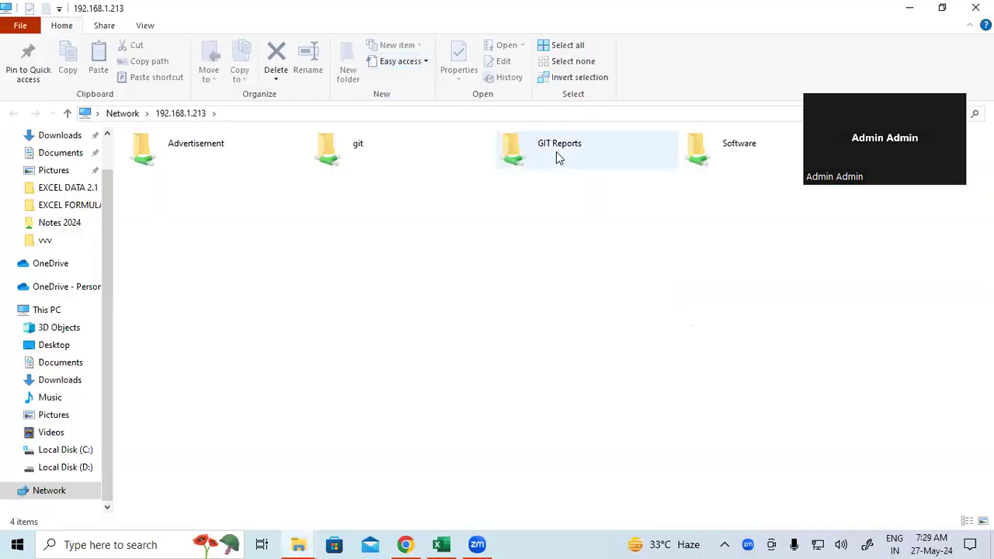
pyautogui.doubleClick(556, 152)
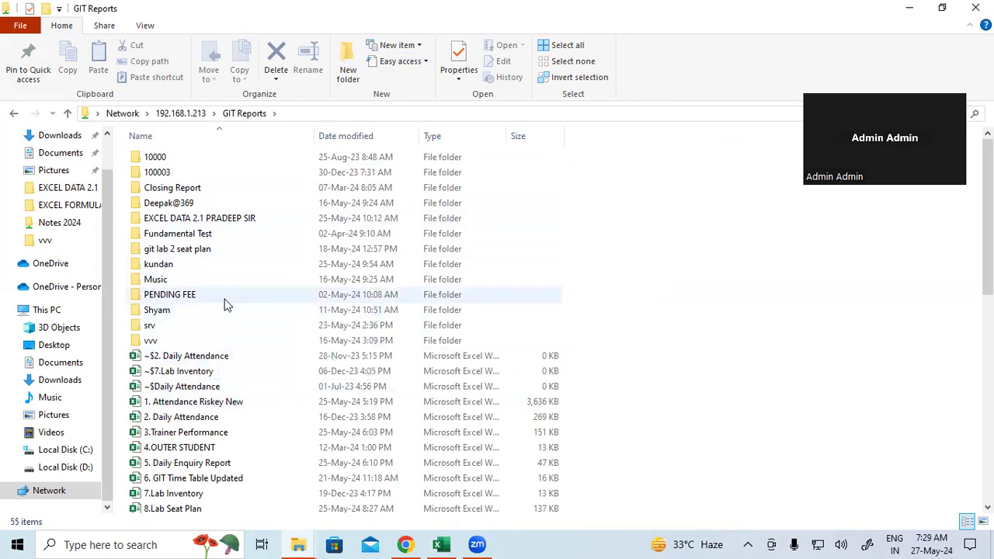
pyautogui.doubleClick(251, 217)
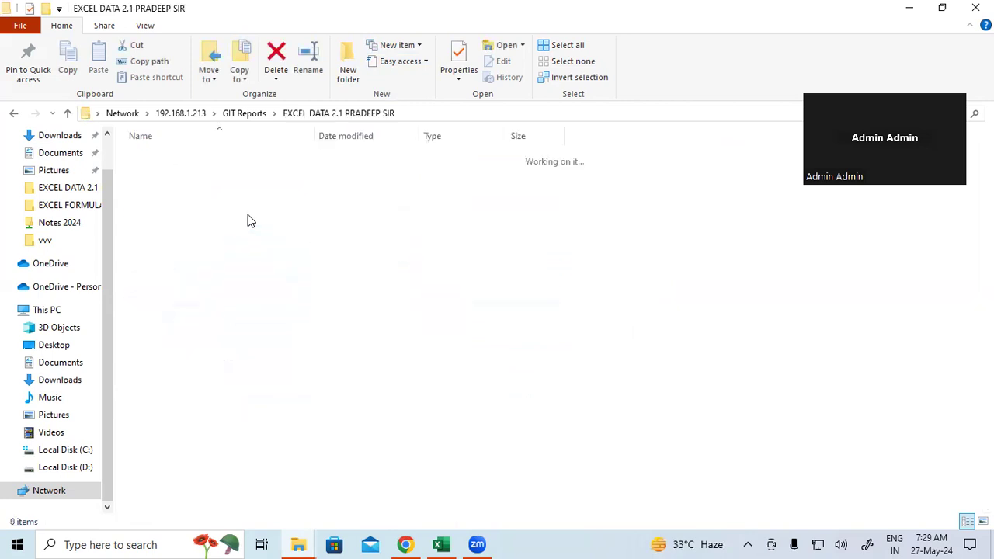
# Step: Open the STUDENT DATABASE workbook from the folder and dismiss the dialogs that interrupt it
pyautogui.click(201, 386)
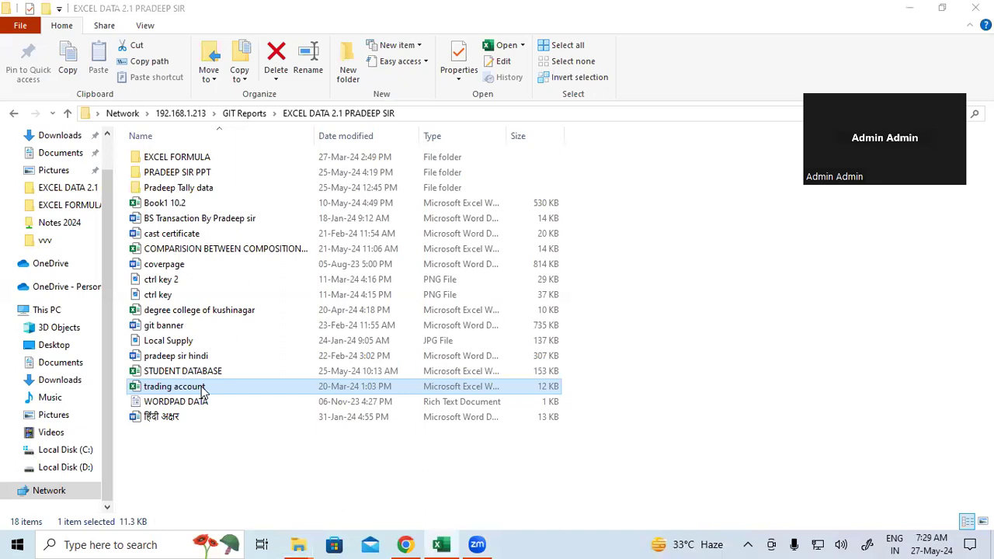
pyautogui.doubleClick(216, 371)
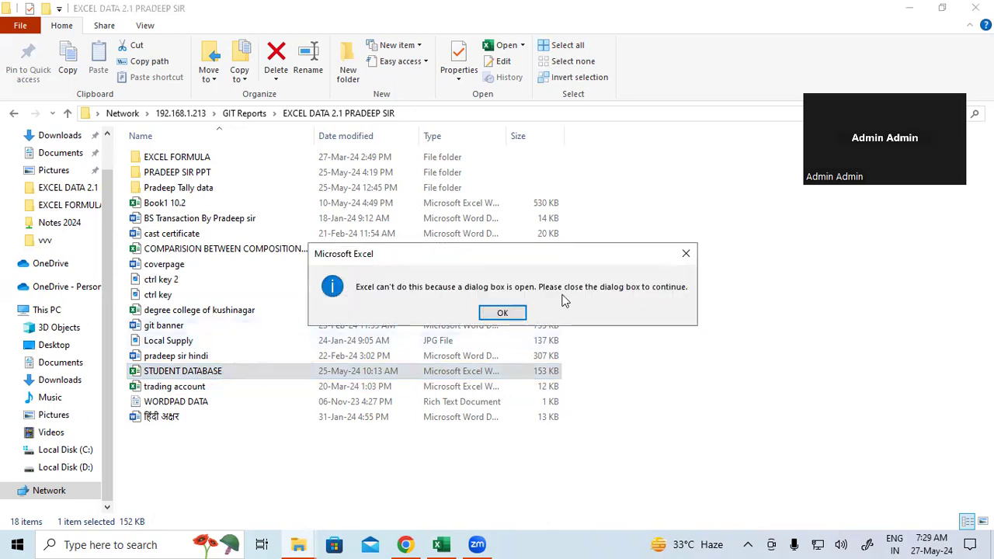
pyautogui.click(686, 255)
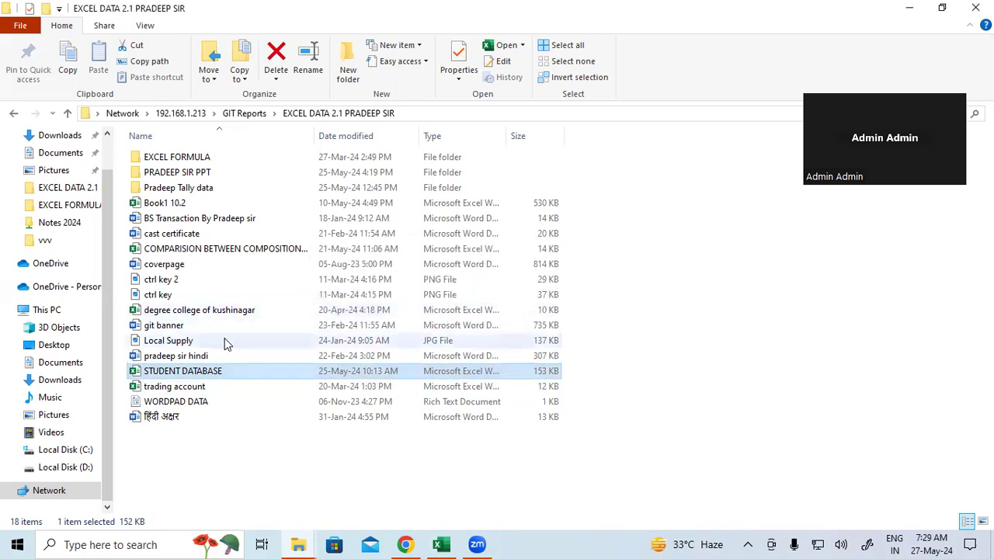
pyautogui.doubleClick(247, 373)
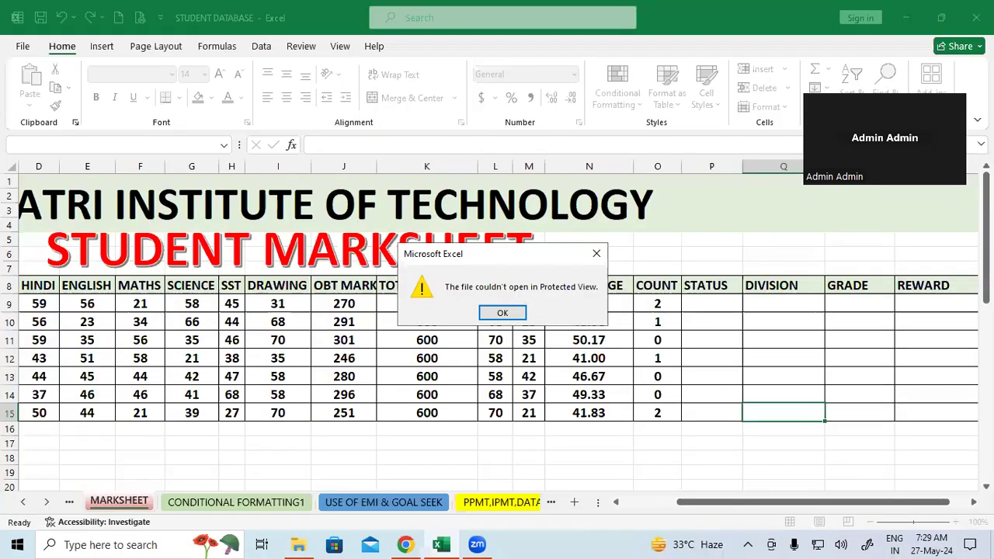
pyautogui.press('Return')
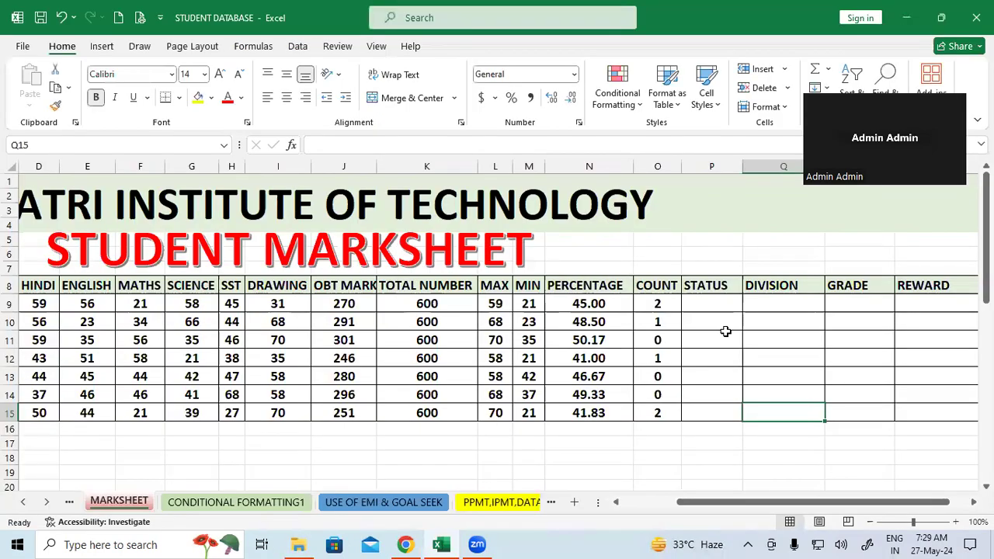
# Step: Examine the empty STATUS, DIVISION, GRADE and REWARD columns and the COUNT formulas in the student marksheet
pyautogui.click(672, 305)
pyautogui.click(760, 325)
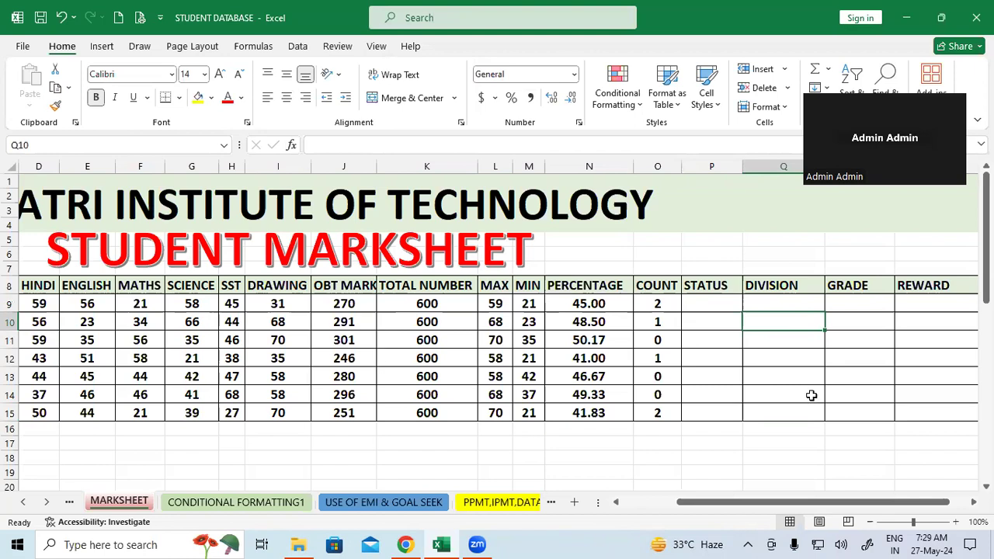
pyautogui.click(714, 306)
pyautogui.click(795, 304)
pyautogui.click(859, 303)
pyautogui.click(943, 303)
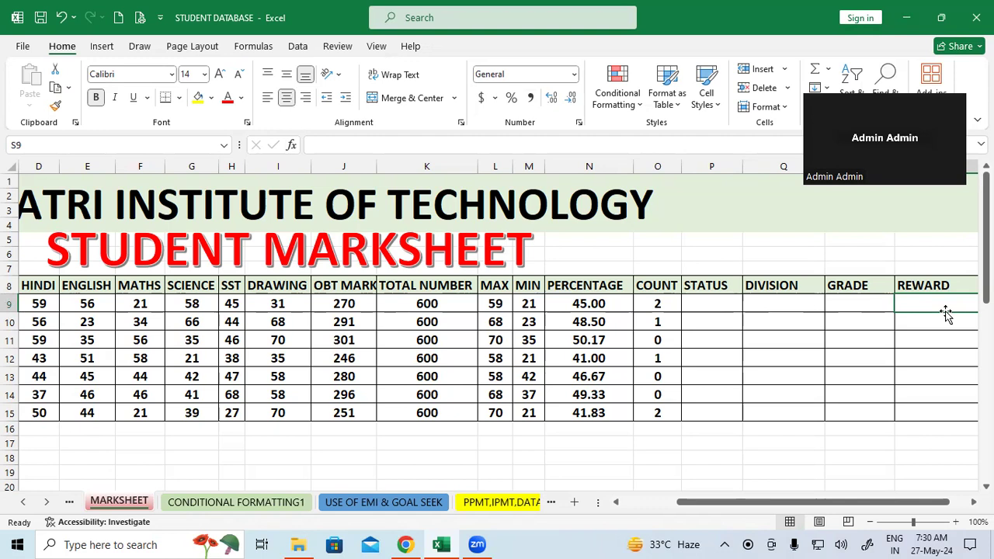
pyautogui.click(704, 301)
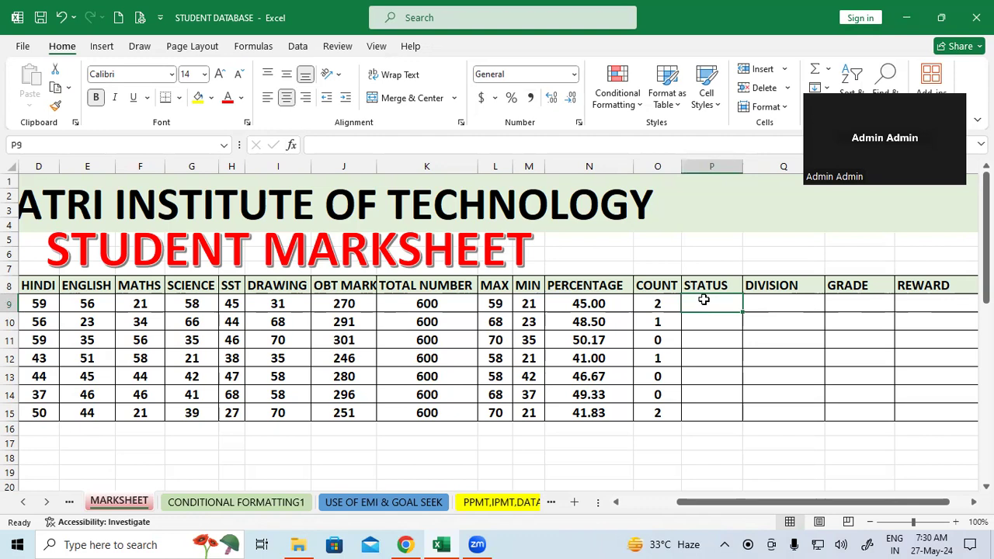
pyautogui.moveTo(658, 305); pyautogui.dragTo(666, 400)
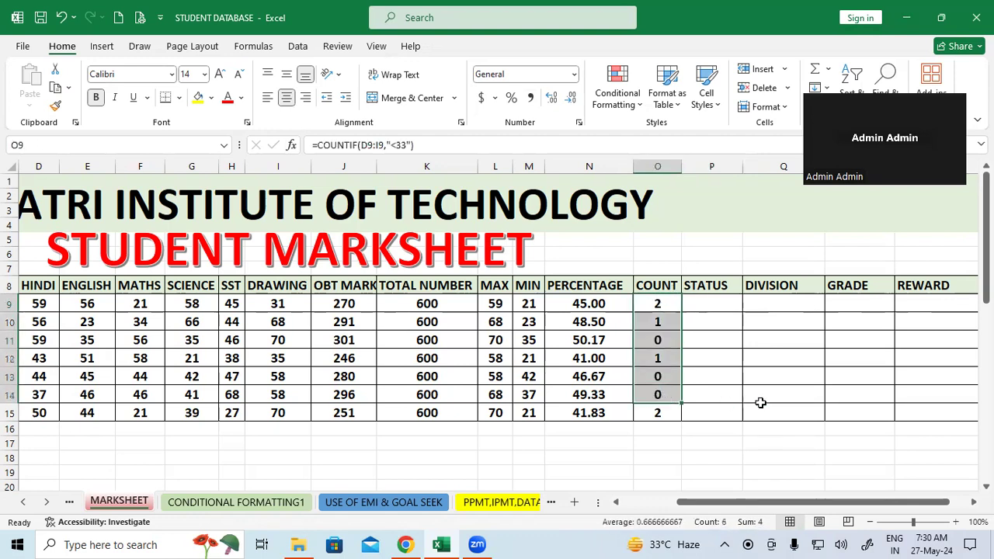
pyautogui.click(839, 372)
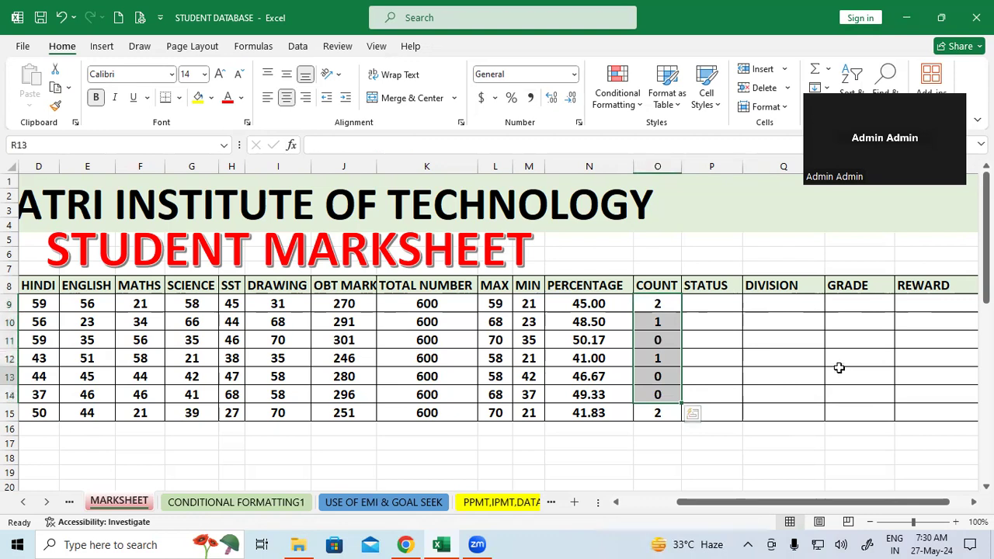
pyautogui.click(722, 301)
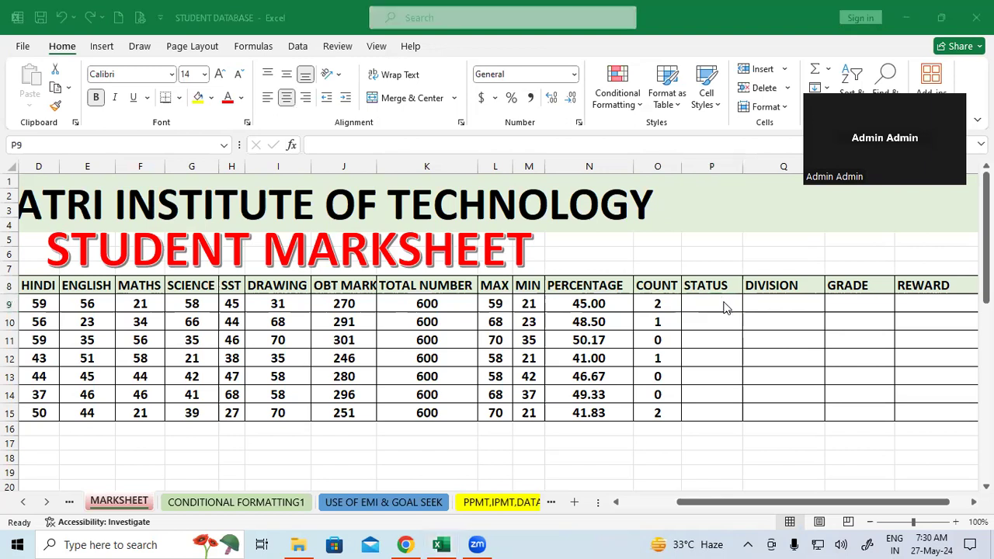
pyautogui.press('super')
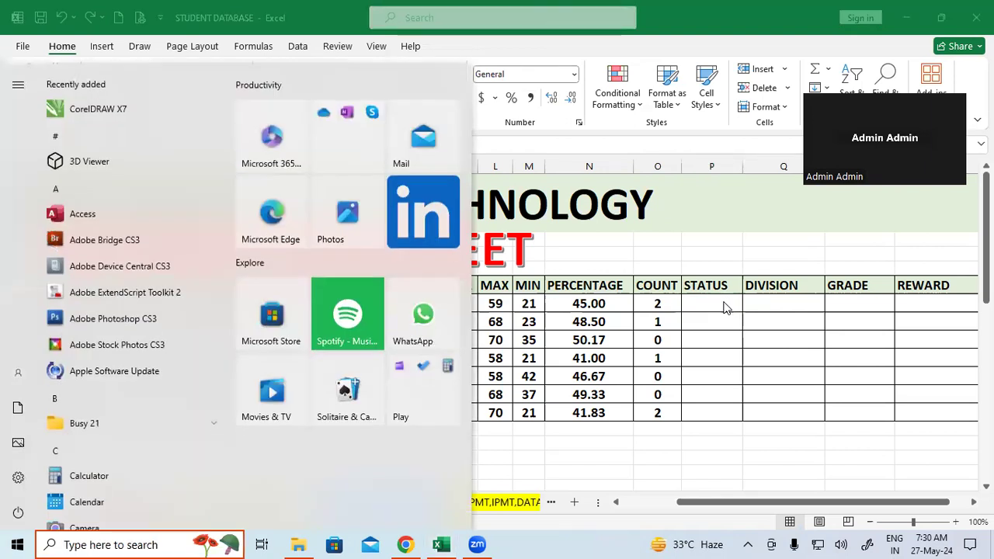
pyautogui.press('Escape')
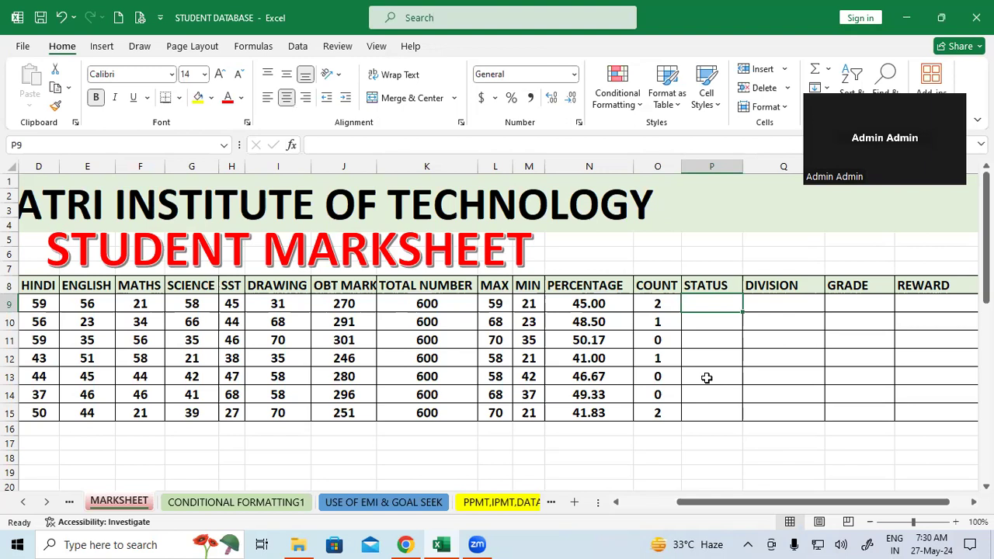
pyautogui.click(721, 413)
pyautogui.click(712, 304)
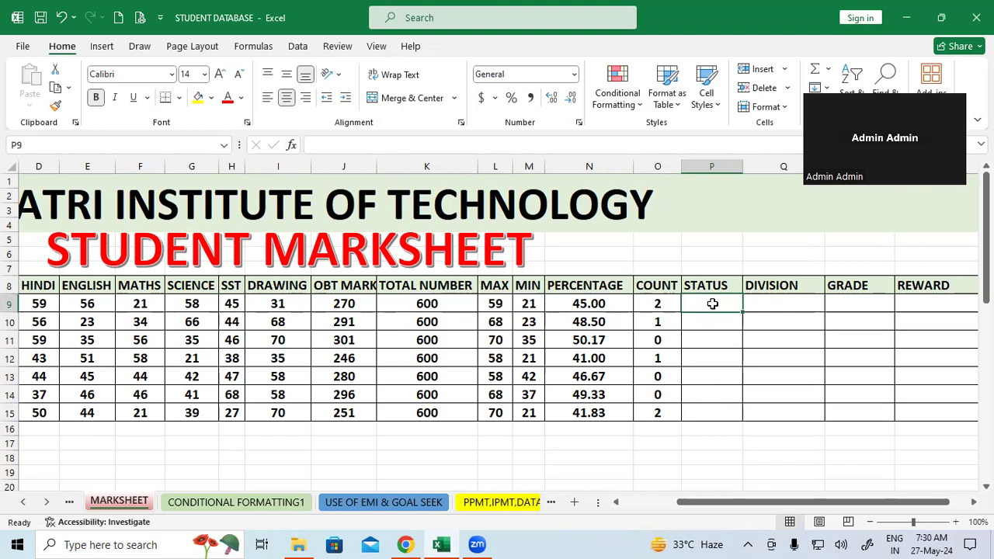
pyautogui.write('=')
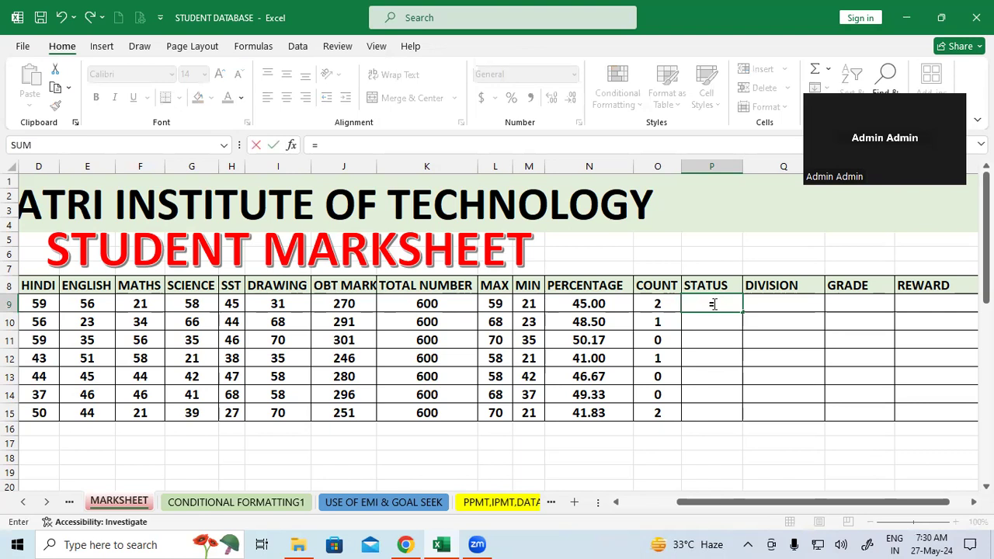
pyautogui.press('Escape')
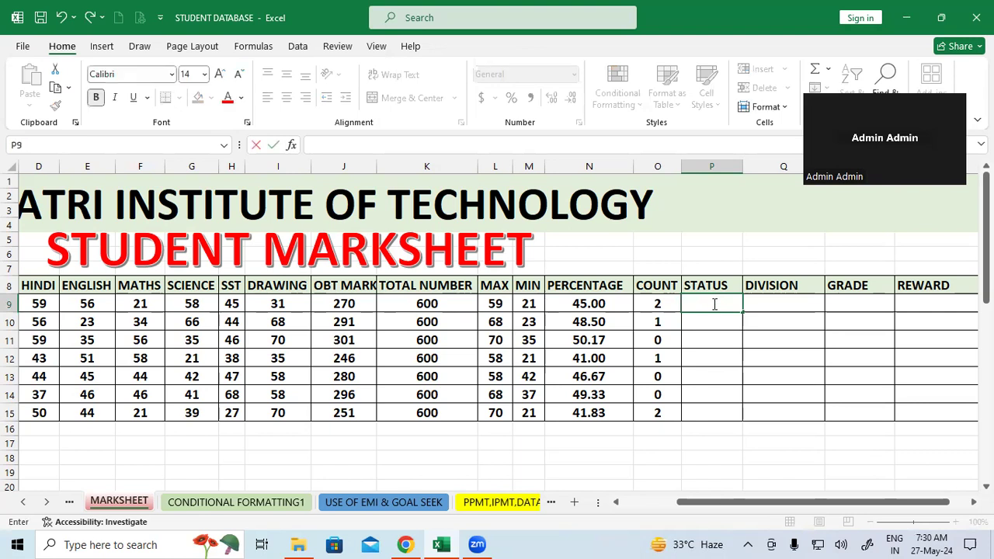
# Step: Widen the STATUS column to about twice its width
pyautogui.click(934, 378)
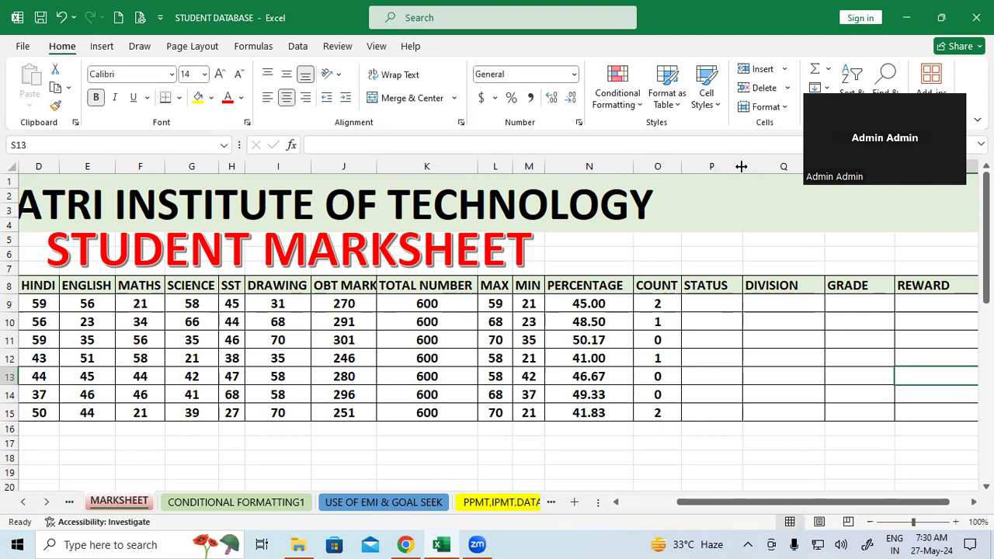
pyautogui.moveTo(746, 166); pyautogui.dragTo(802, 166)
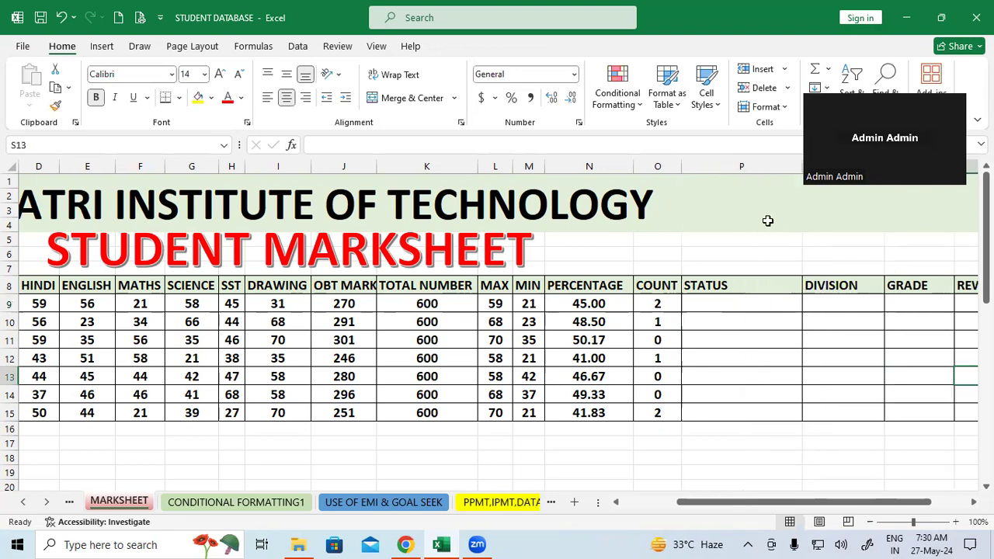
pyautogui.click(745, 303)
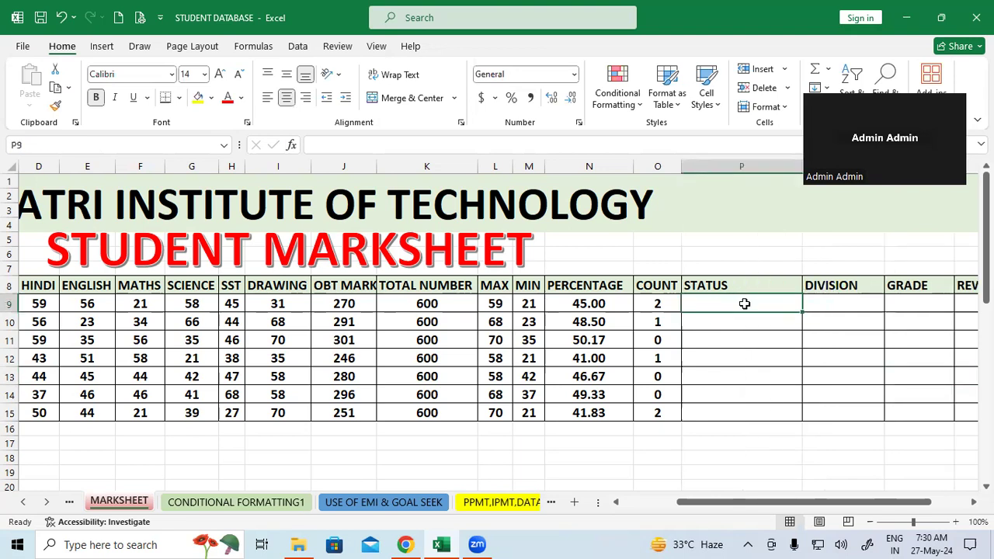
pyautogui.write('=')
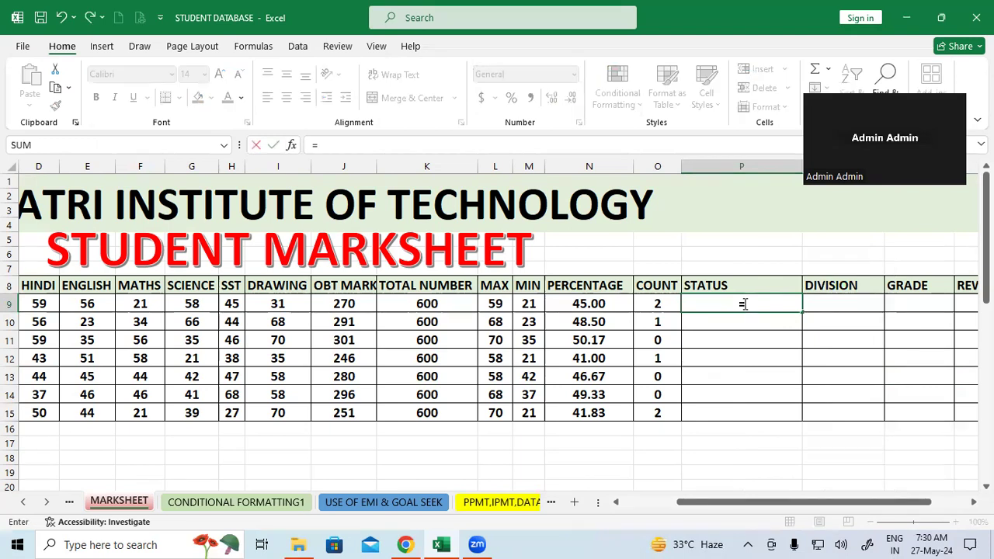
pyautogui.write('if')
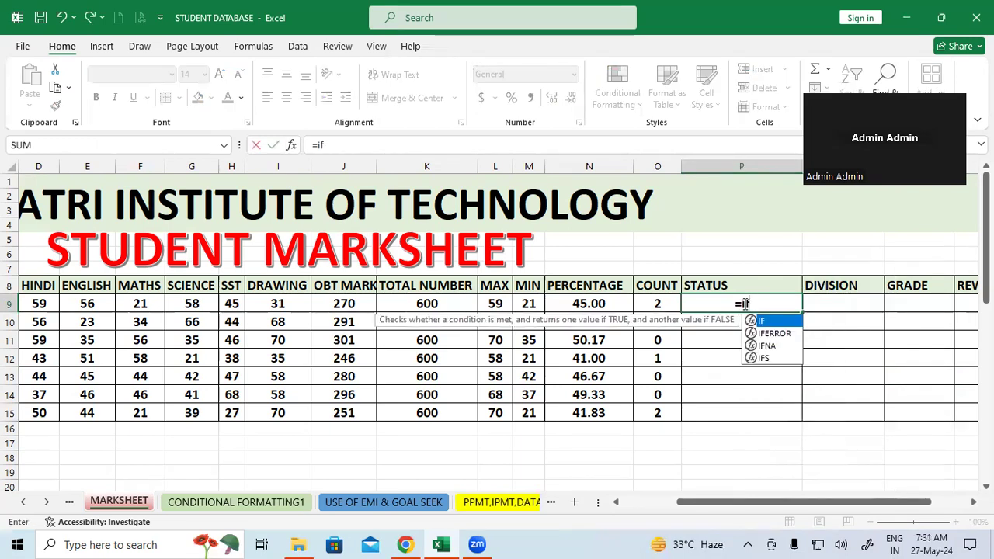
pyautogui.write('(')
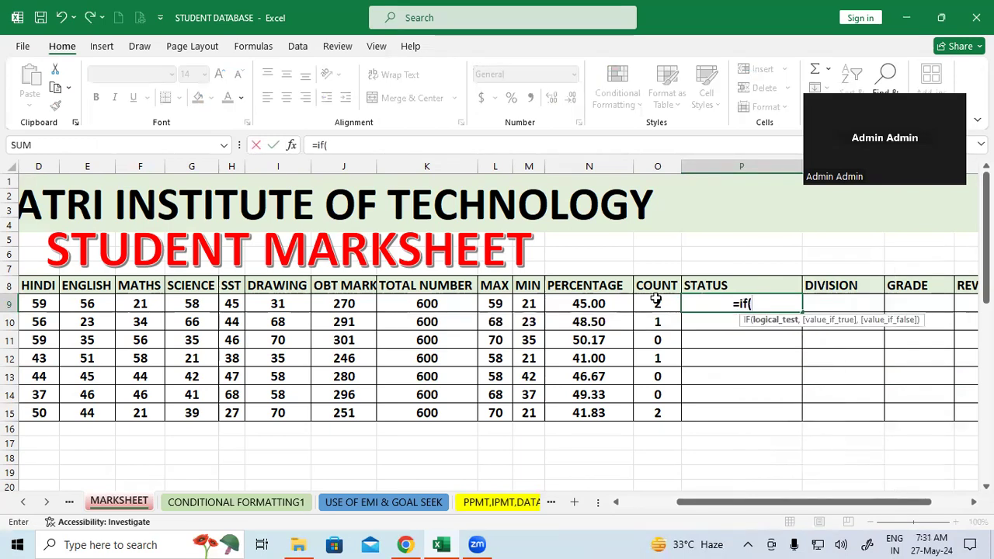
pyautogui.click(657, 303)
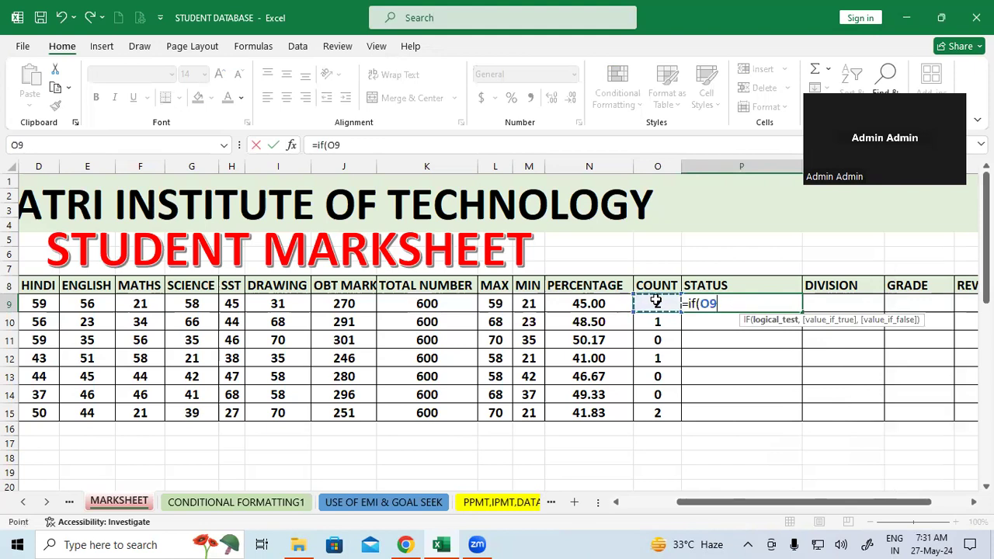
pyautogui.write('=')
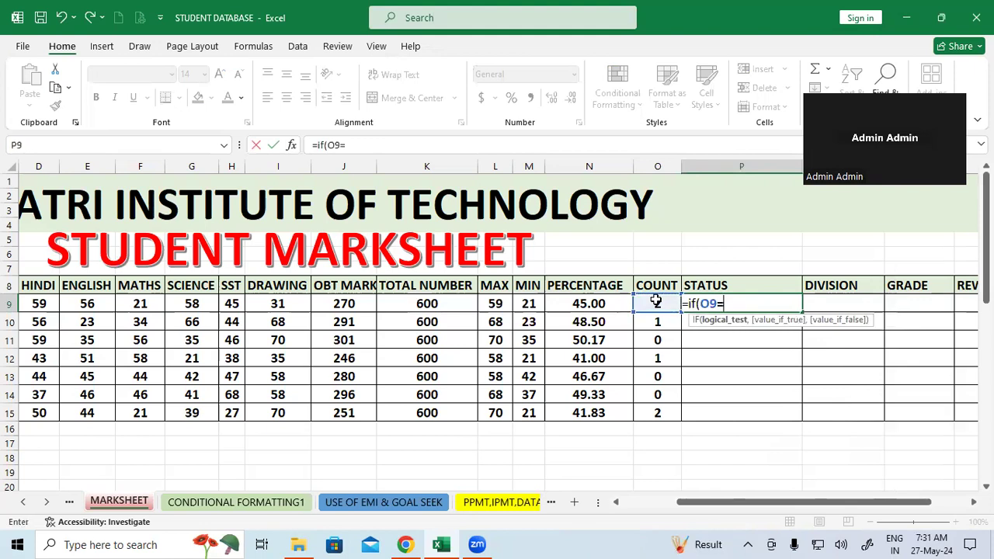
pyautogui.write('0,"')
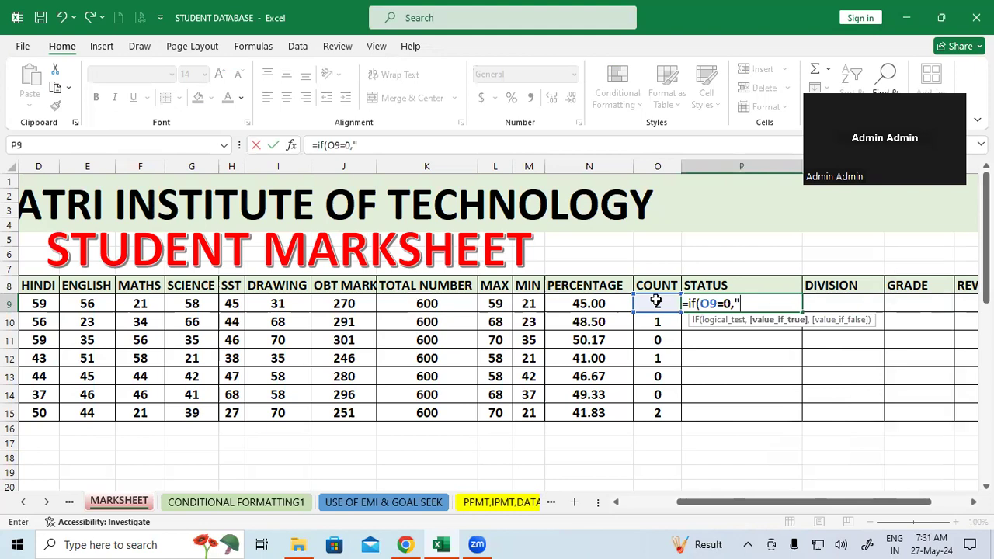
pyautogui.write('PASS"')
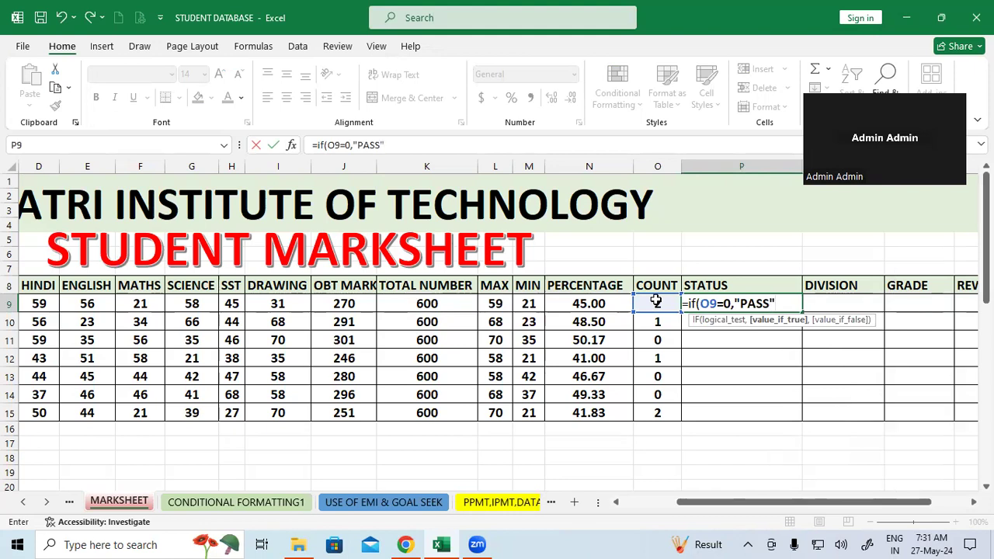
pyautogui.write(',IF(')
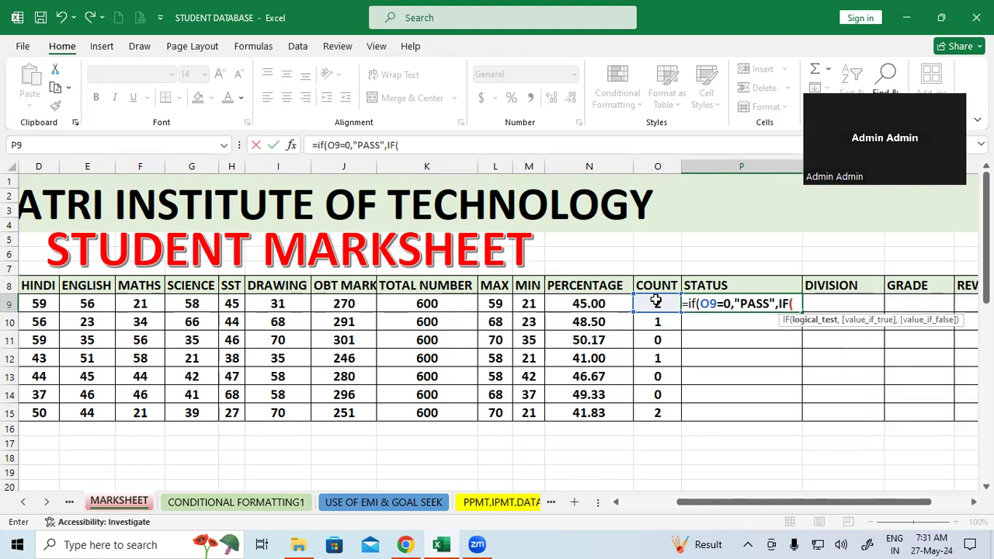
pyautogui.click(656, 301)
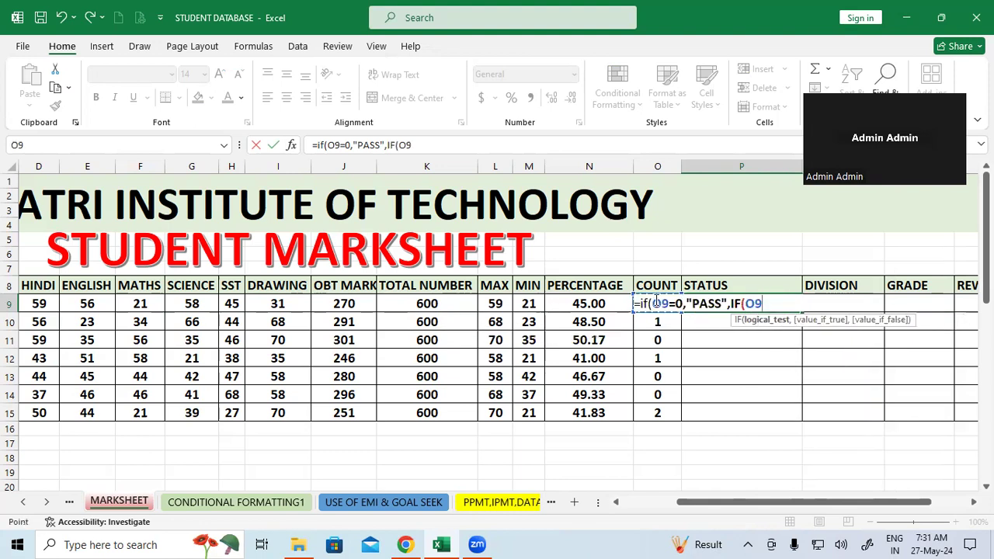
pyautogui.press('BackSpace')
pyautogui.press('BackSpace')
pyautogui.press('BackSpace')
pyautogui.press('BackSpace')
pyautogui.press('BackSpace')
pyautogui.press('BackSpace')
pyautogui.press('BackSpace')
pyautogui.press('BackSpace')
pyautogui.press('BackSpace')
pyautogui.press('BackSpace')
pyautogui.press('BackSpace')
pyautogui.press('BackSpace')
pyautogui.press('BackSpace')
pyautogui.press('BackSpace')
pyautogui.press('BackSpace')
pyautogui.press('BackSpace')
pyautogui.press('BackSpace')
pyautogui.press('BackSpace')
pyautogui.press('BackSpace')
pyautogui.press('BackSpace')
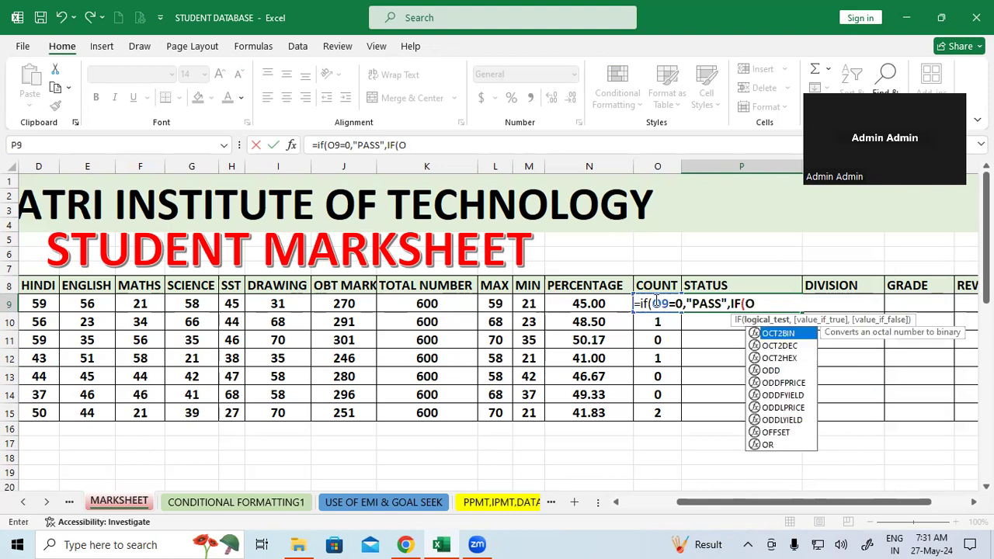
pyautogui.click(709, 352)
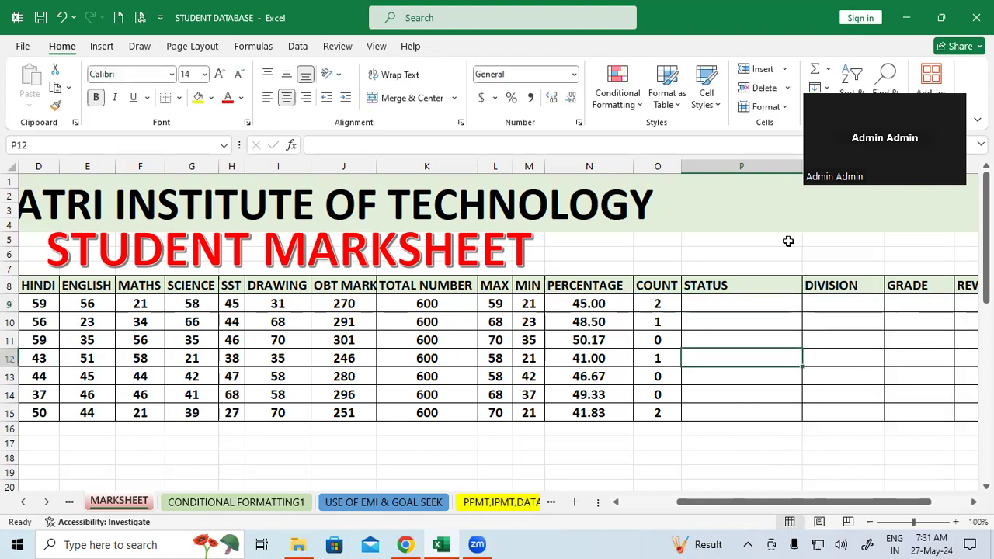
# Step: Widen the STATUS column further and begin an IF formula in P9 that returns "PASS" when O9=0, followed by a nested IF
pyautogui.moveTo(800, 166); pyautogui.dragTo(889, 166)
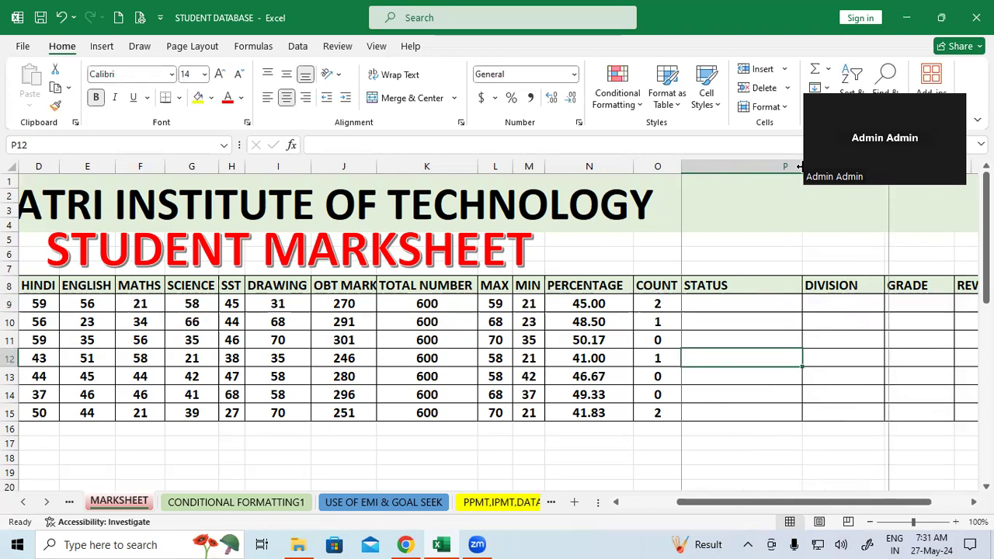
pyautogui.click(795, 304)
pyautogui.write('=S')
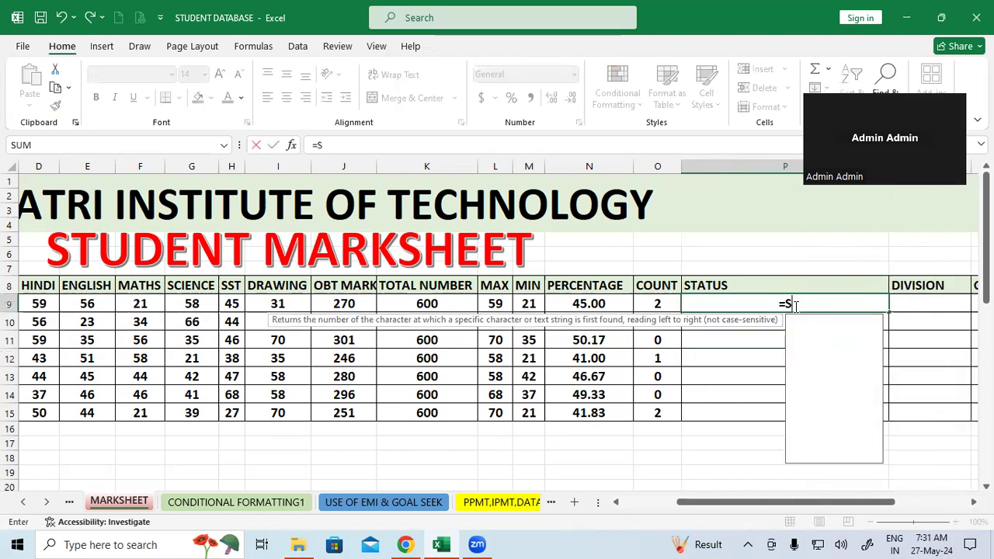
pyautogui.press('BackSpace')
pyautogui.write('IF(')
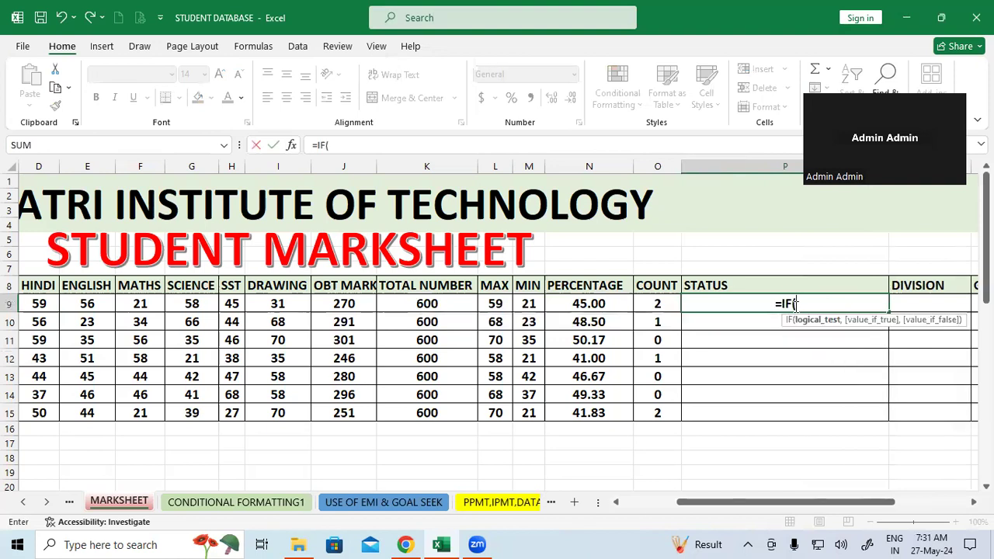
pyautogui.click(663, 305)
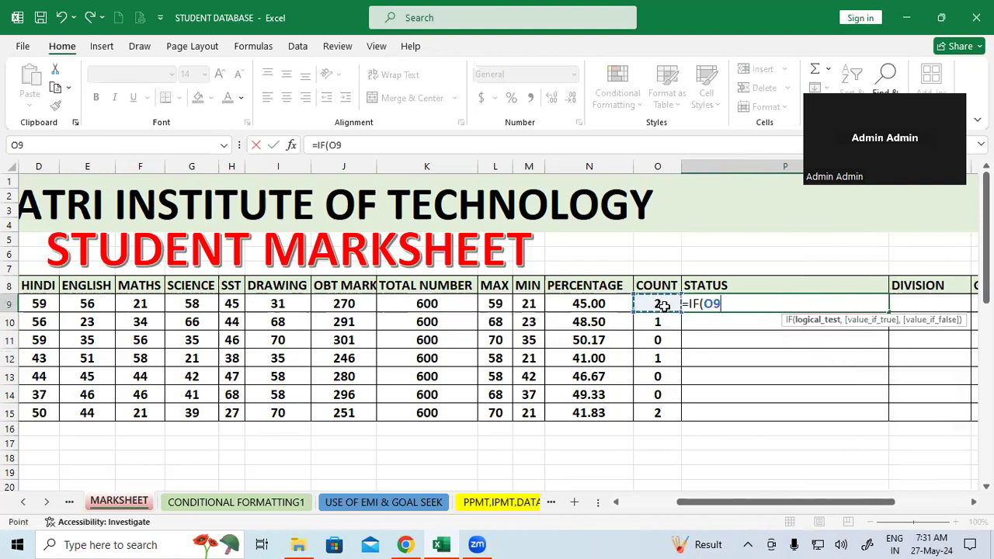
pyautogui.write('=0,"')
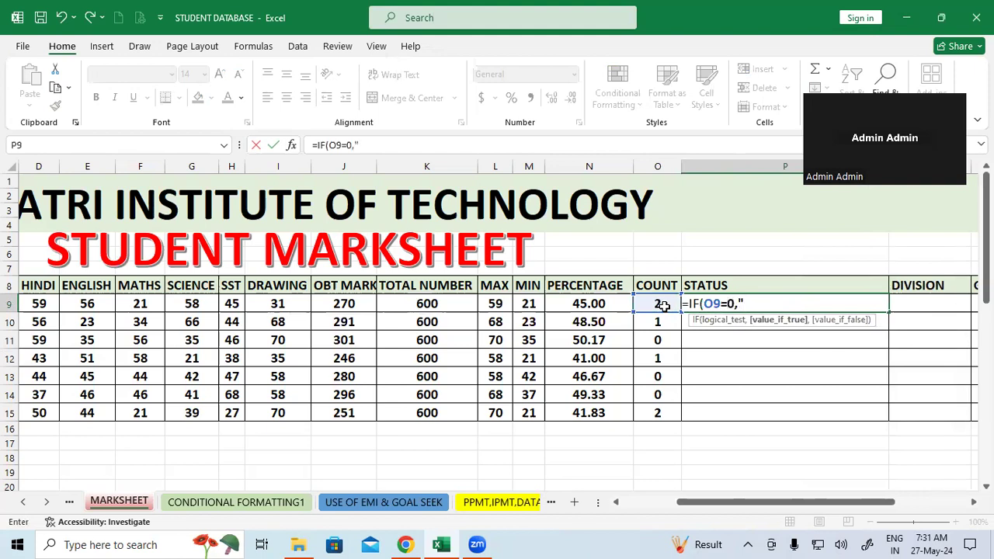
pyautogui.write('PASS",IF(')
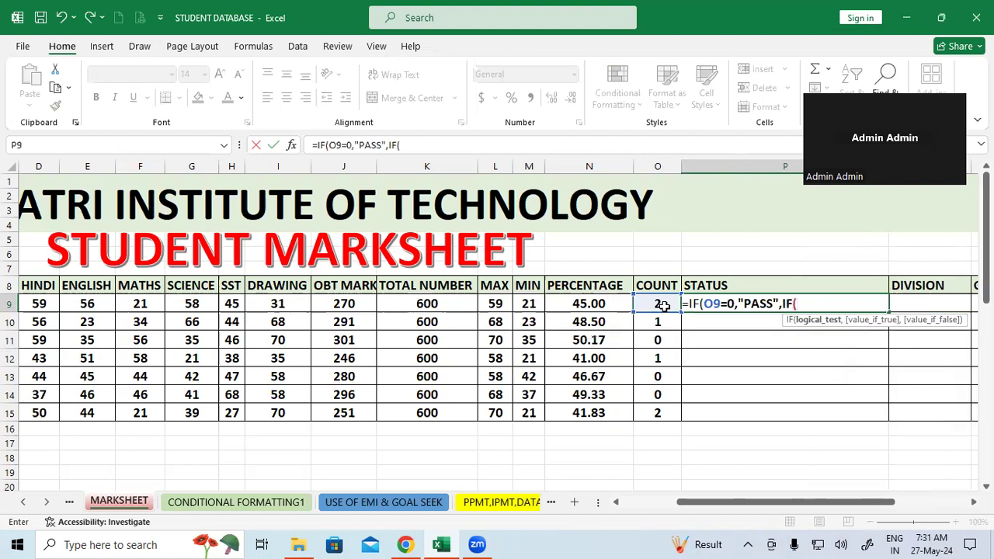
# Step: Complete the P9 formula with a nested IF returning "SP" when O9=1 and "FAIL" otherwise
pyautogui.click(663, 306)
pyautogui.write('=')
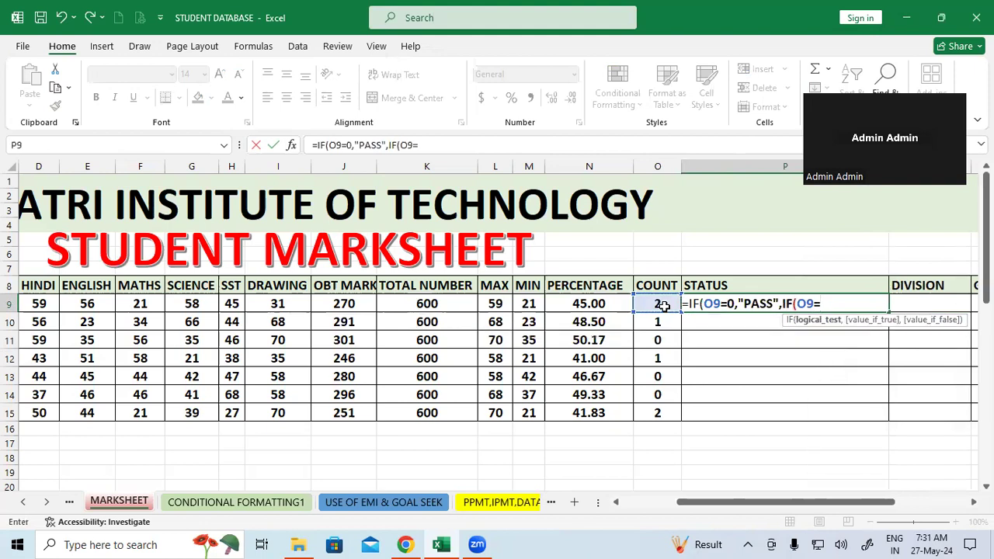
pyautogui.write('1,"SP"')
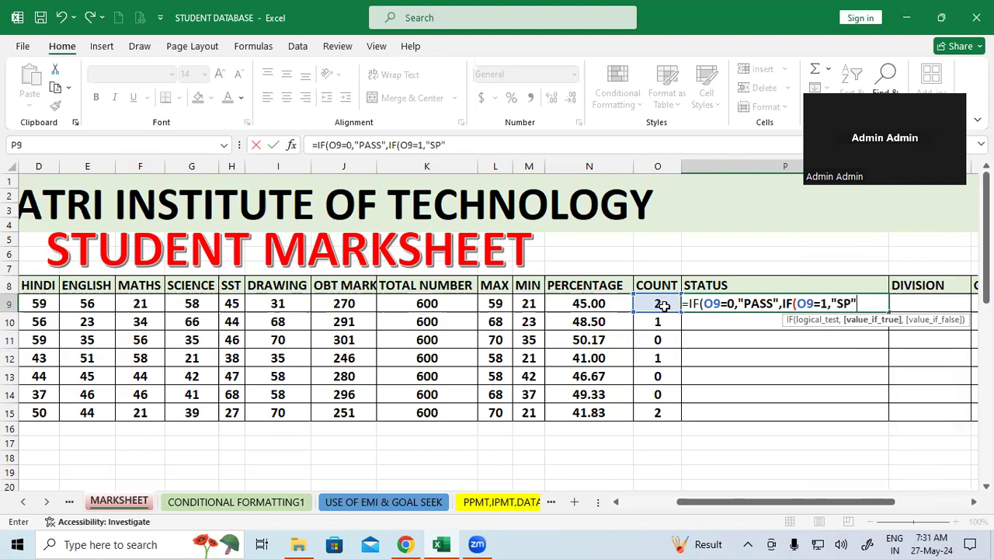
pyautogui.write(',"')
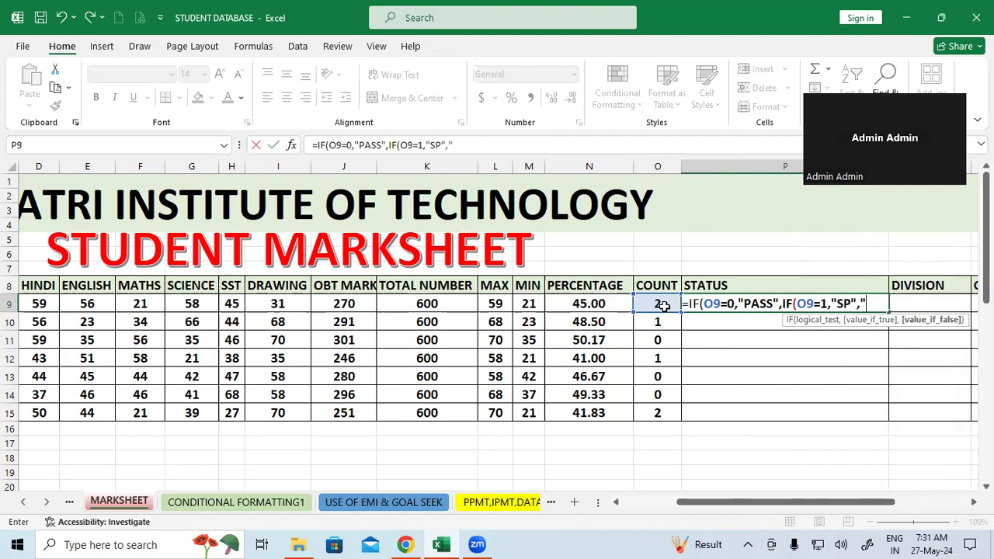
pyautogui.write('FAIL"')
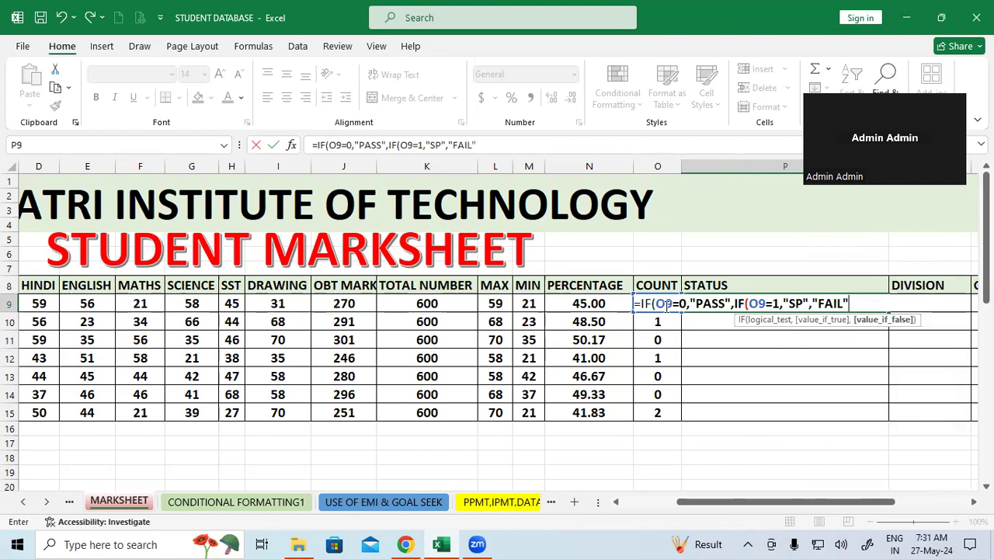
pyautogui.write('))')
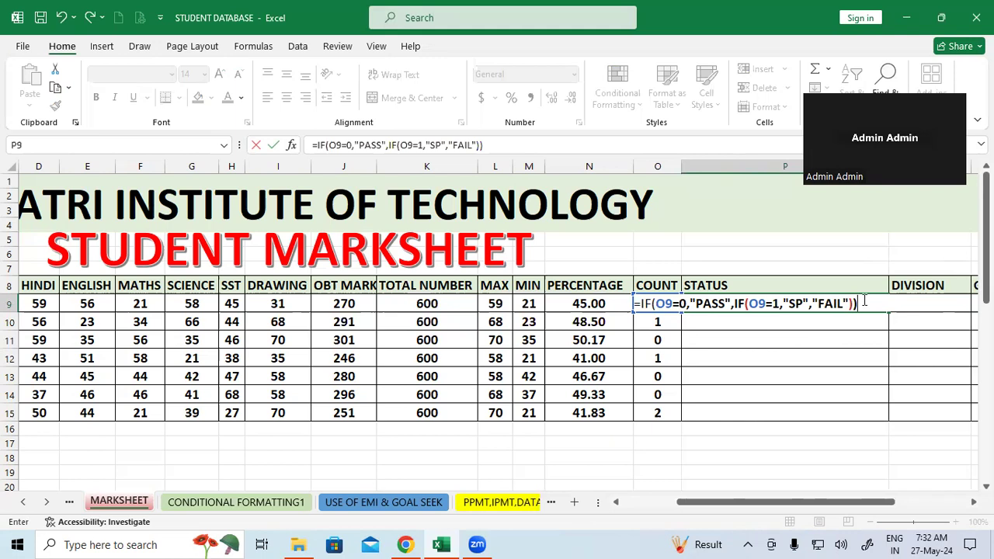
pyautogui.press('Return')
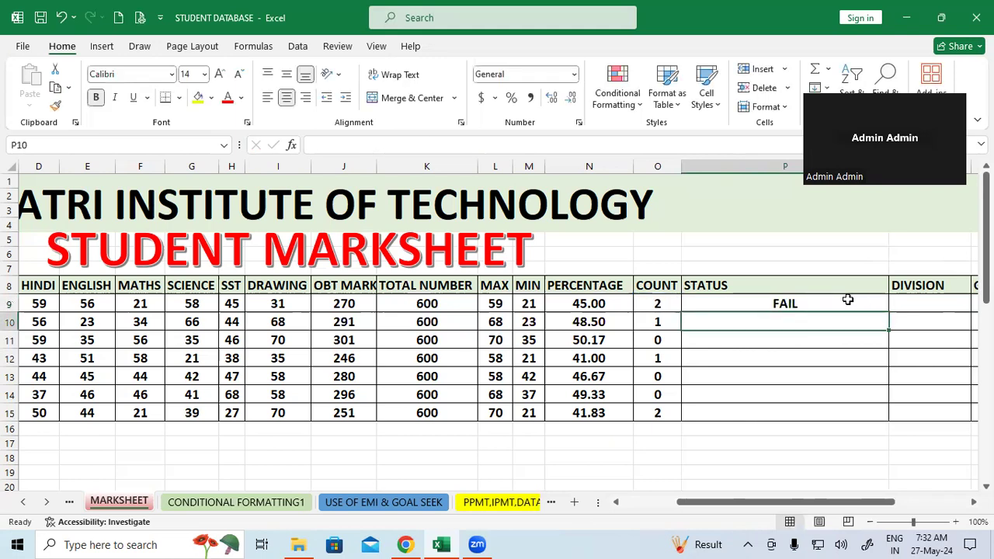
# Step: Fill the STATUS formula from P9 down to P15 and narrow the column to about a third of its width
pyautogui.click(660, 319)
pyautogui.click(661, 304)
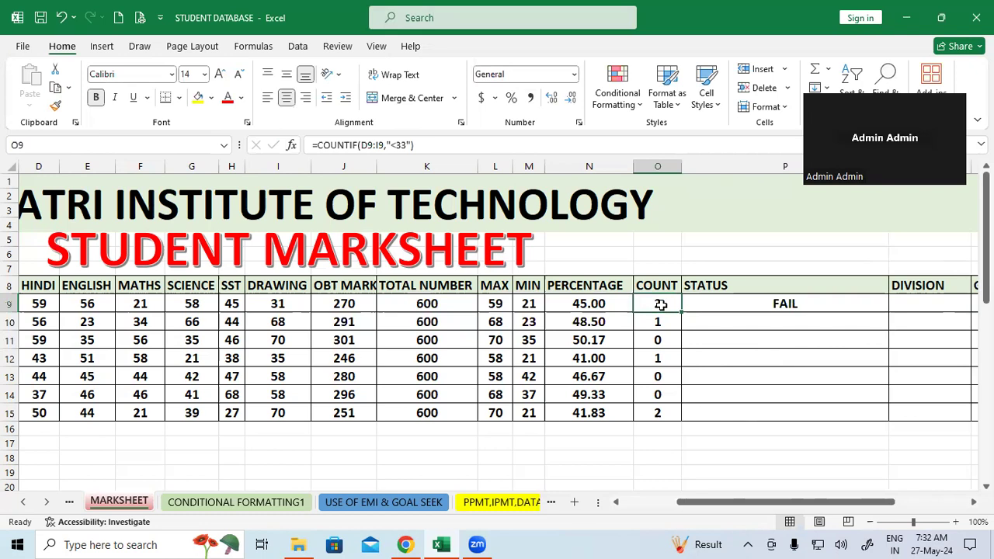
pyautogui.click(820, 306)
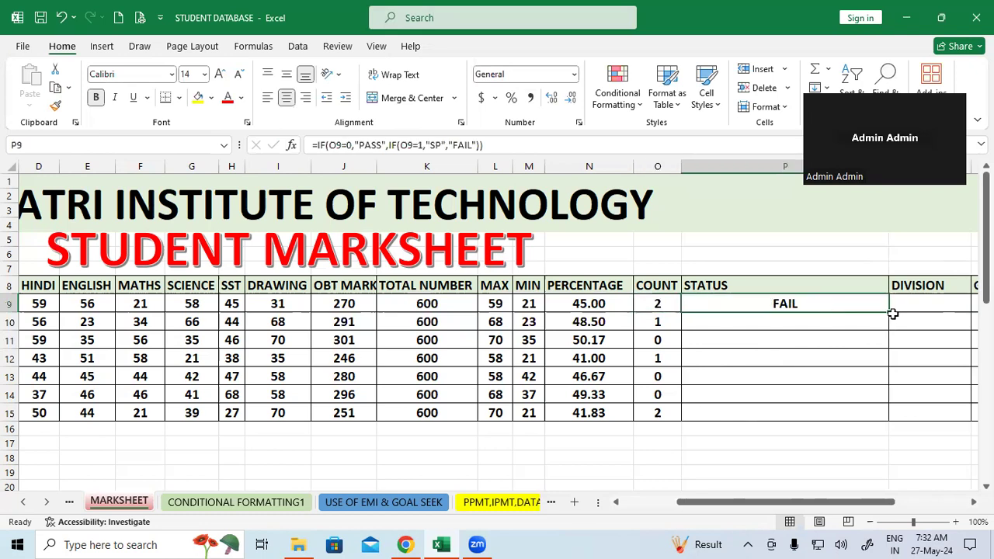
pyautogui.moveTo(889, 313); pyautogui.dragTo(888, 313)
pyautogui.doubleClick(889, 312)
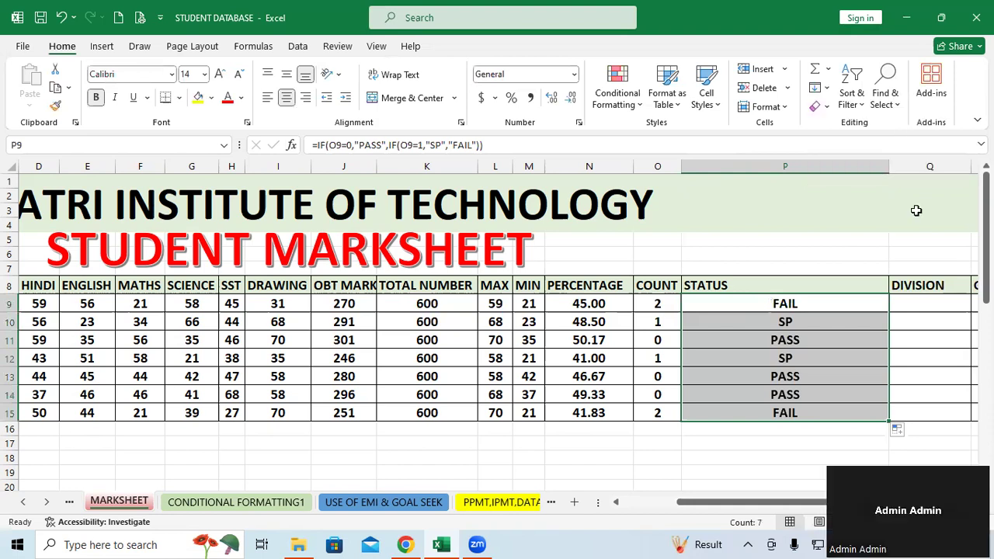
pyautogui.moveTo(889, 166); pyautogui.dragTo(744, 300)
# Step: Review the PERCENTAGE values and begin an IF formula in DIVISION cell Q9 that returns "FIRST" when N9>=50
pyautogui.click(763, 303)
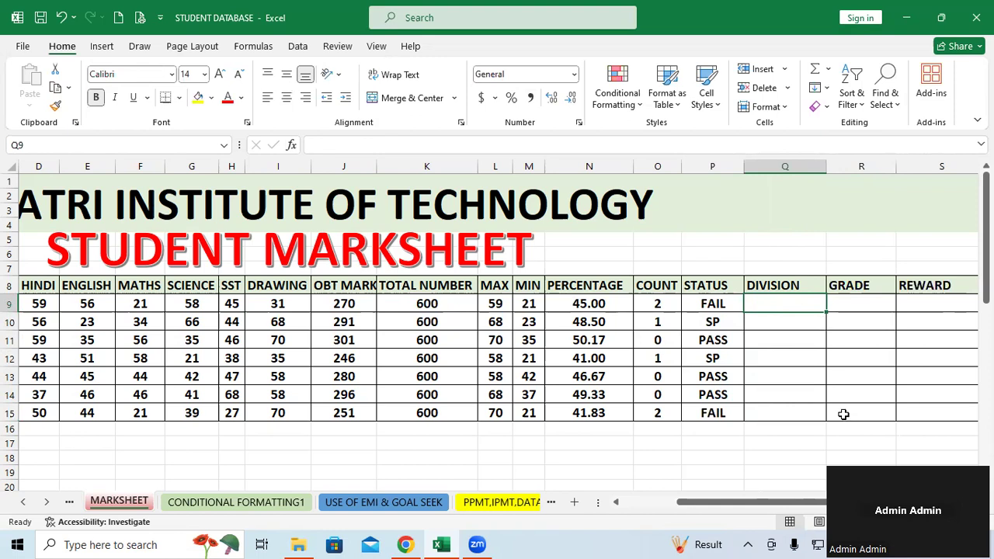
pyautogui.moveTo(589, 304); pyautogui.dragTo(591, 410)
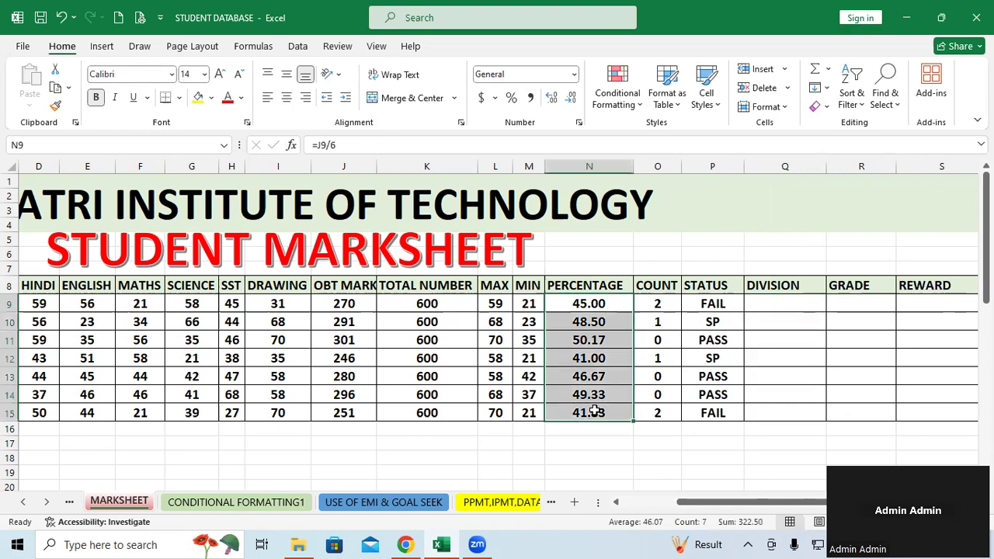
pyautogui.click(776, 439)
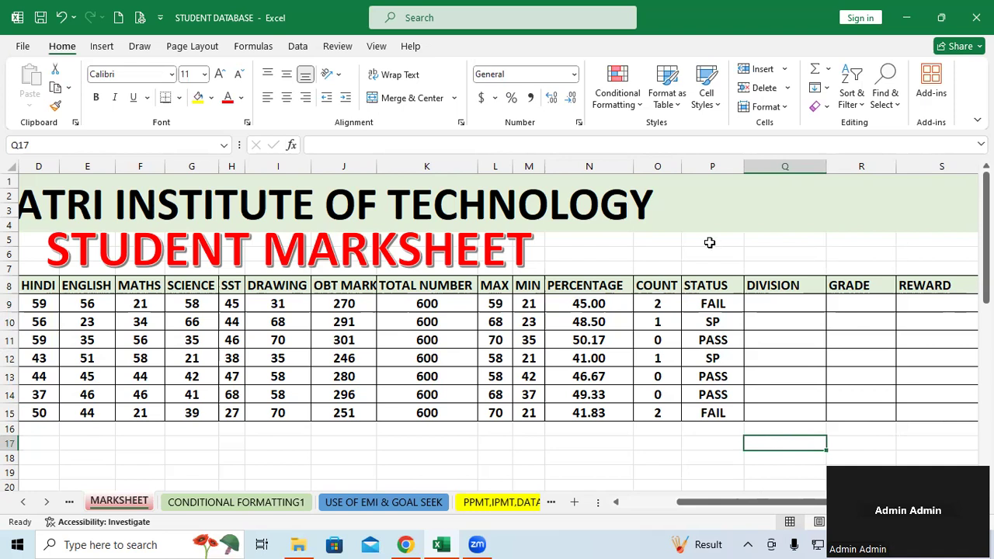
pyautogui.click(770, 309)
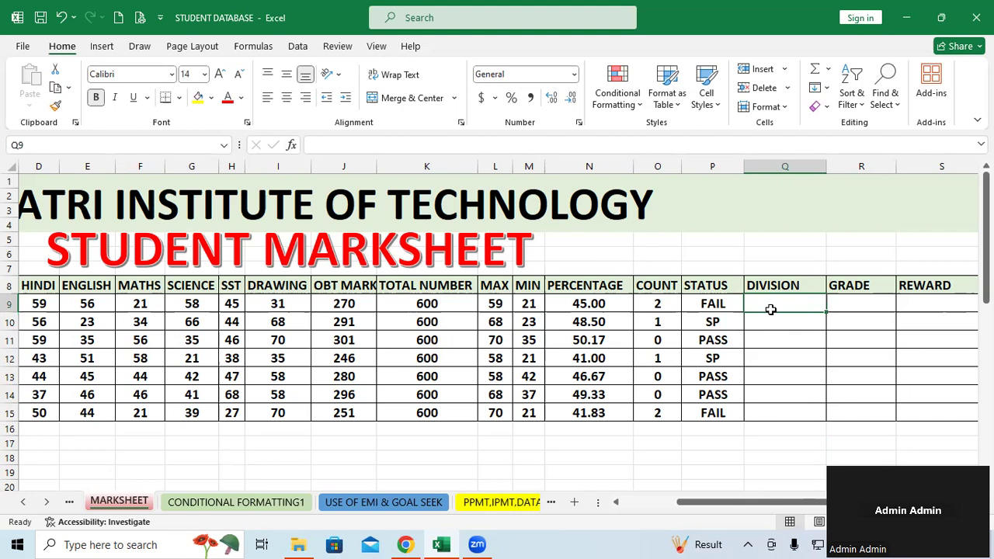
pyautogui.write('=IF')
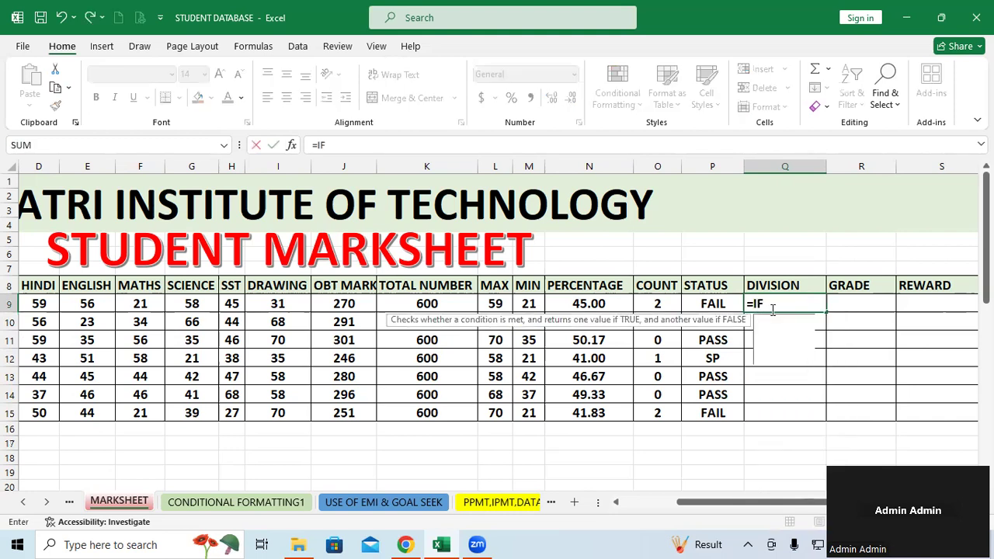
pyautogui.write('(')
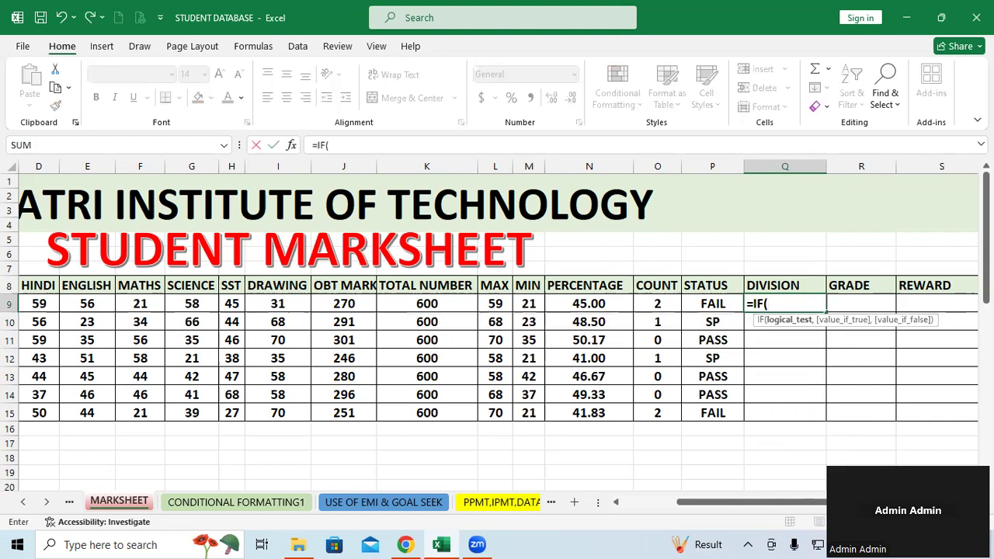
pyautogui.click(578, 307)
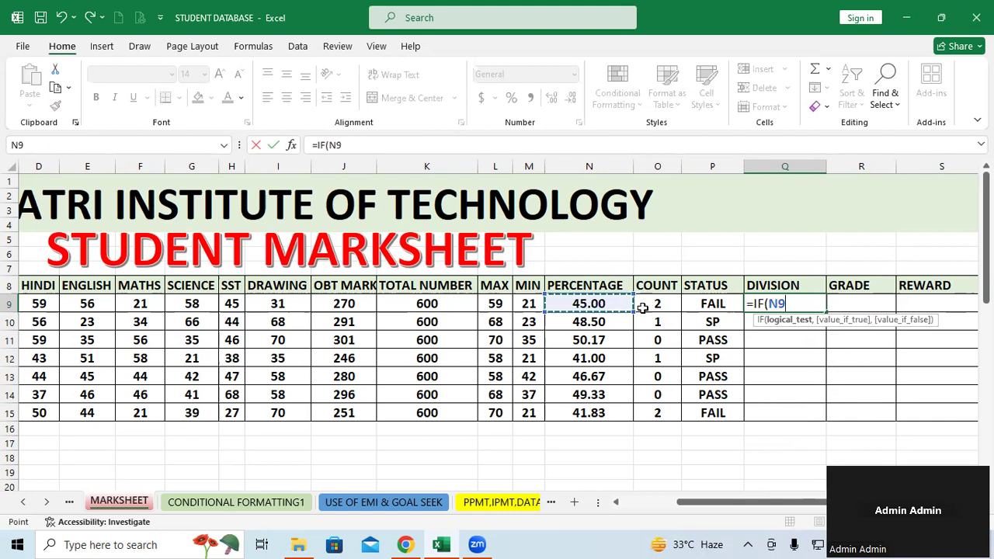
pyautogui.write('>=50')
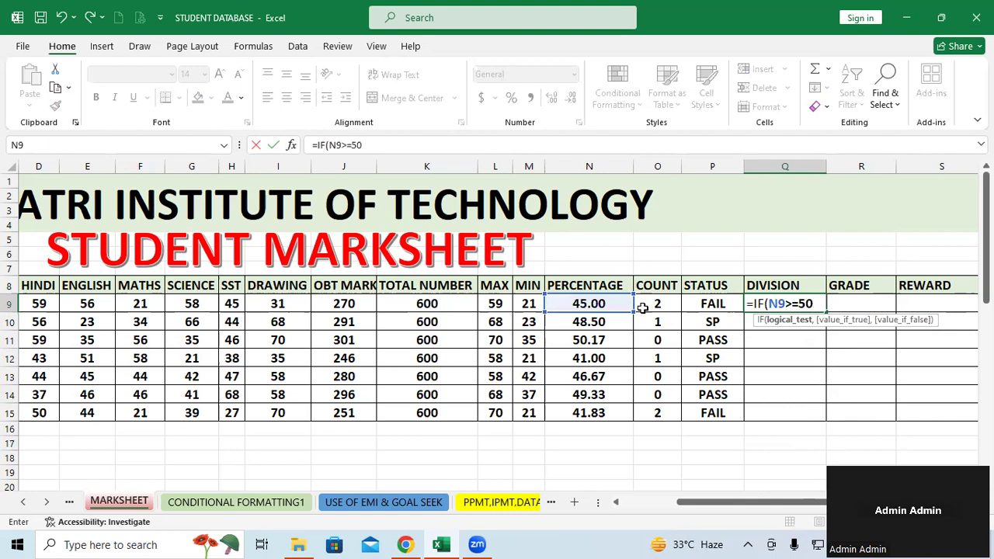
pyautogui.write(',"FIRST')
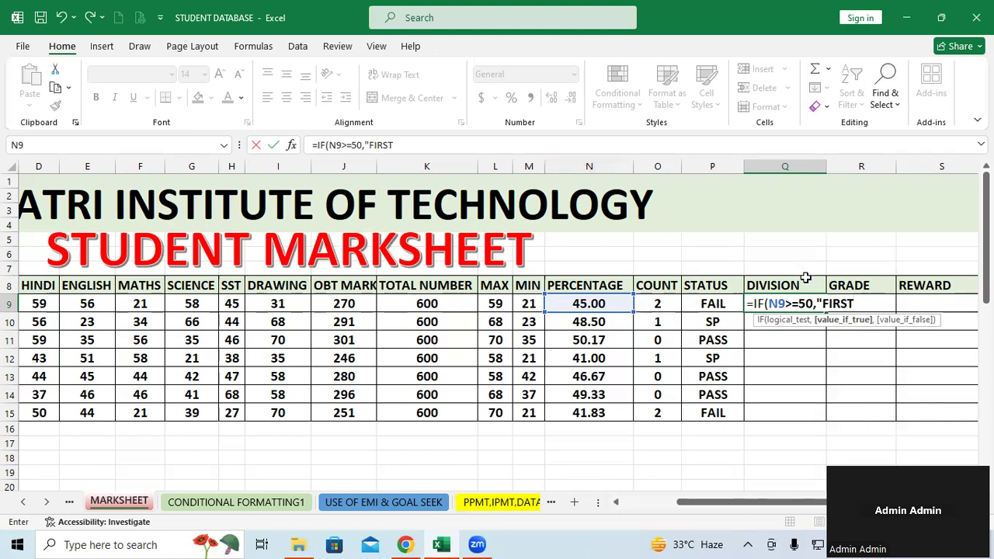
pyautogui.write('"')
pyautogui.write(',')
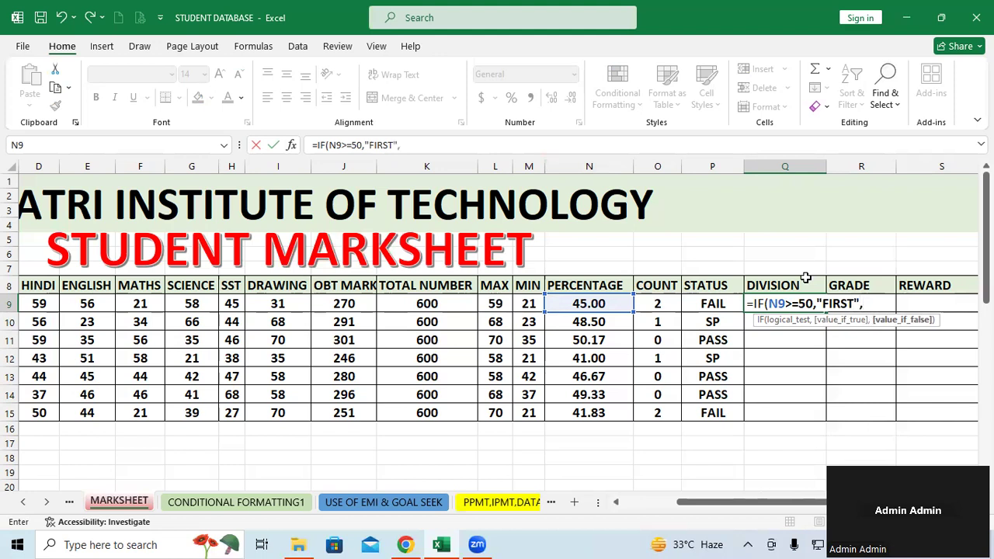
# Step: Add a nested IF to the DIVISION formula returning "SECOND" when N9>=46
pyautogui.write('IF(')
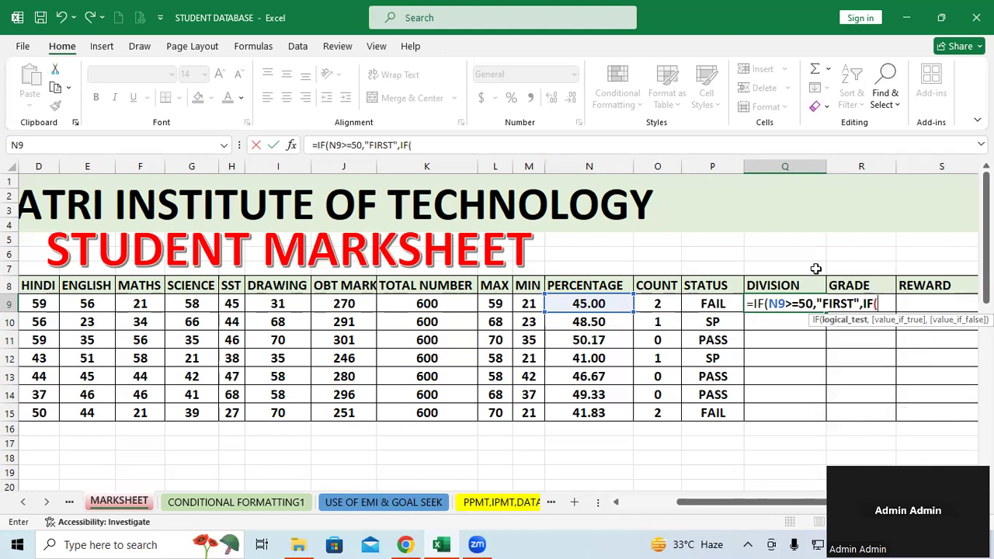
pyautogui.click(573, 304)
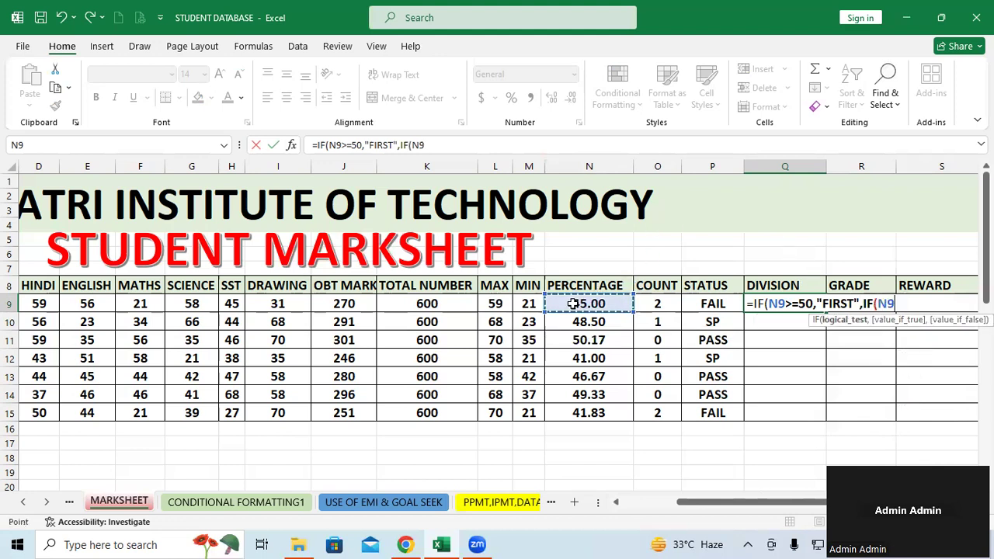
pyautogui.write('>=45')
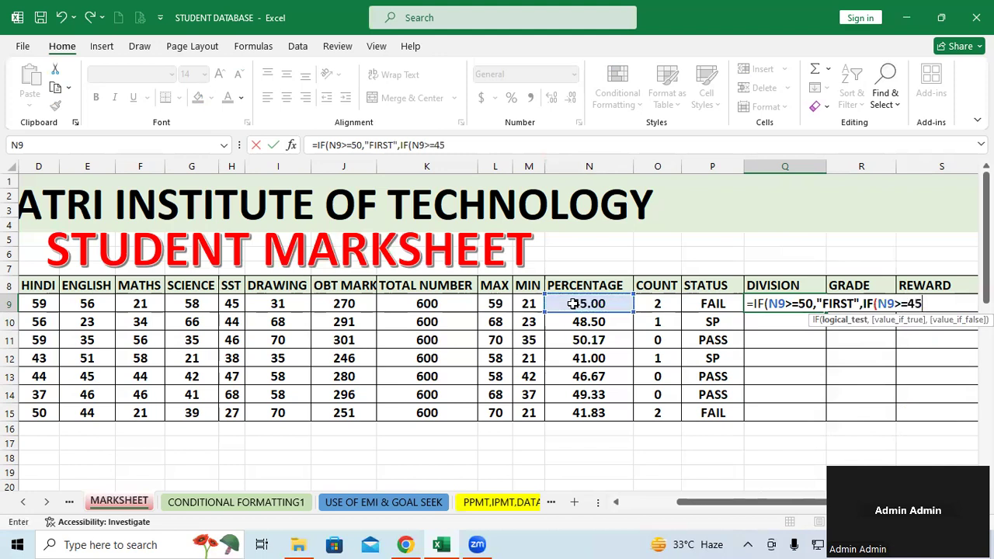
pyautogui.press('BackSpace')
pyautogui.write('6,"SE')
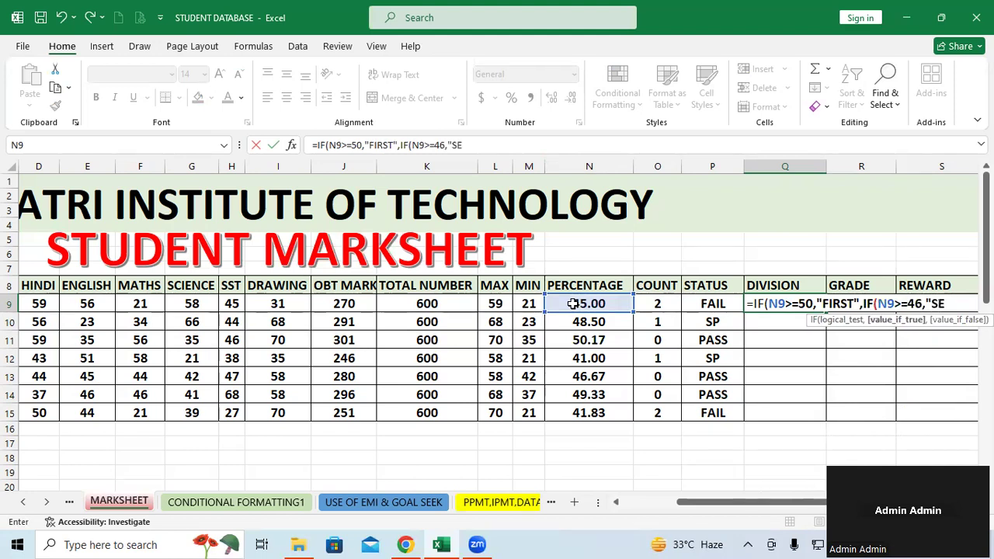
pyautogui.write('COND"')
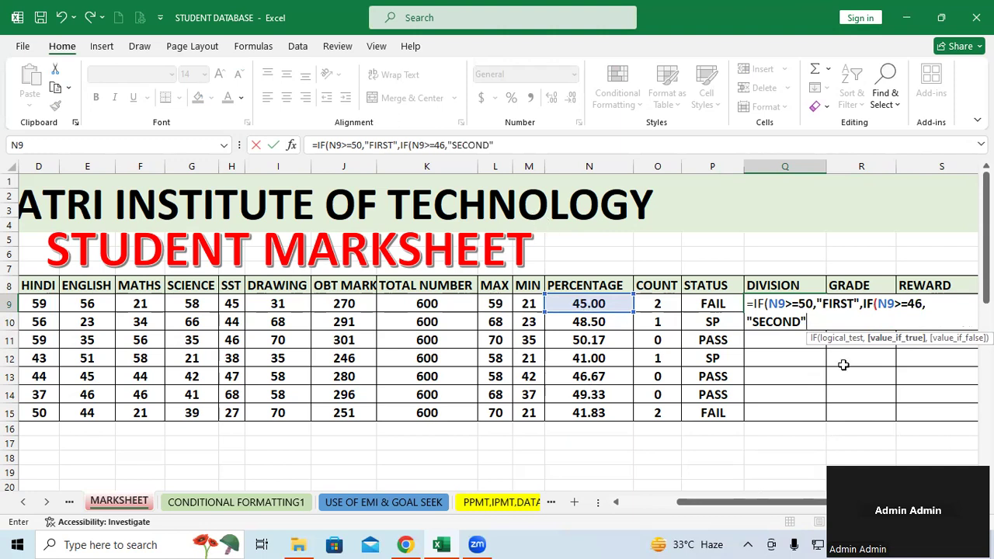
# Step: Add a third IF to the DIVISION formula in Q9 returning "THIRD" when N9>=43
pyautogui.write(',IF')
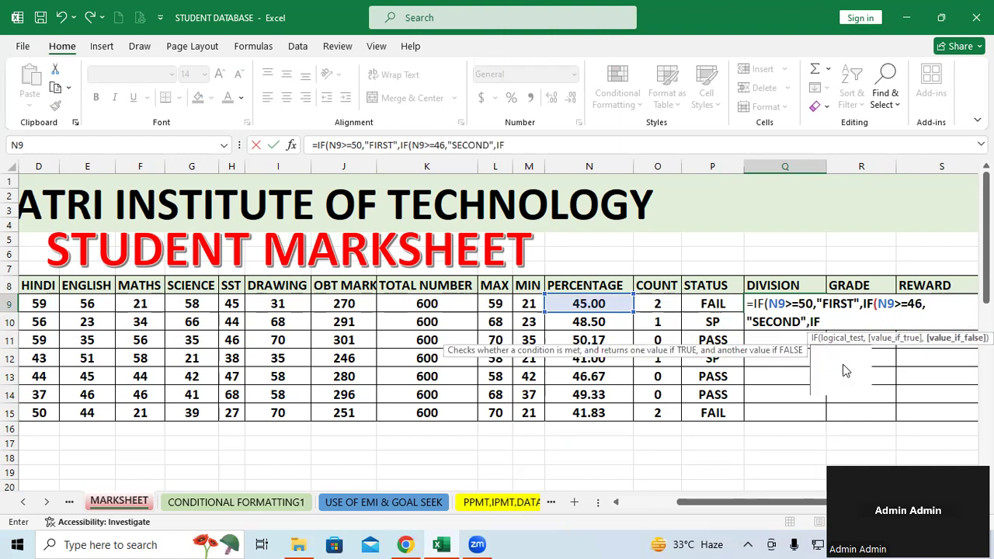
pyautogui.write('(')
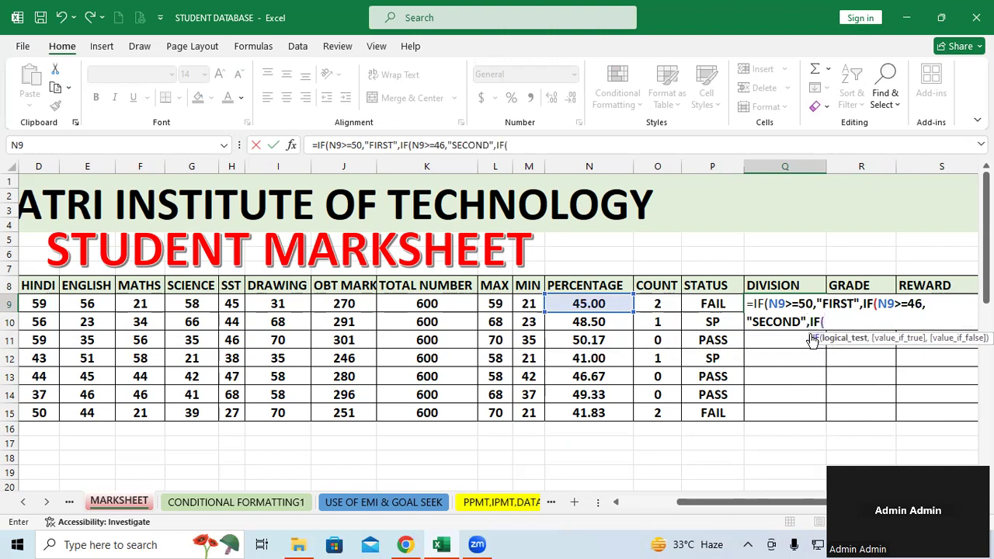
pyautogui.click(563, 302)
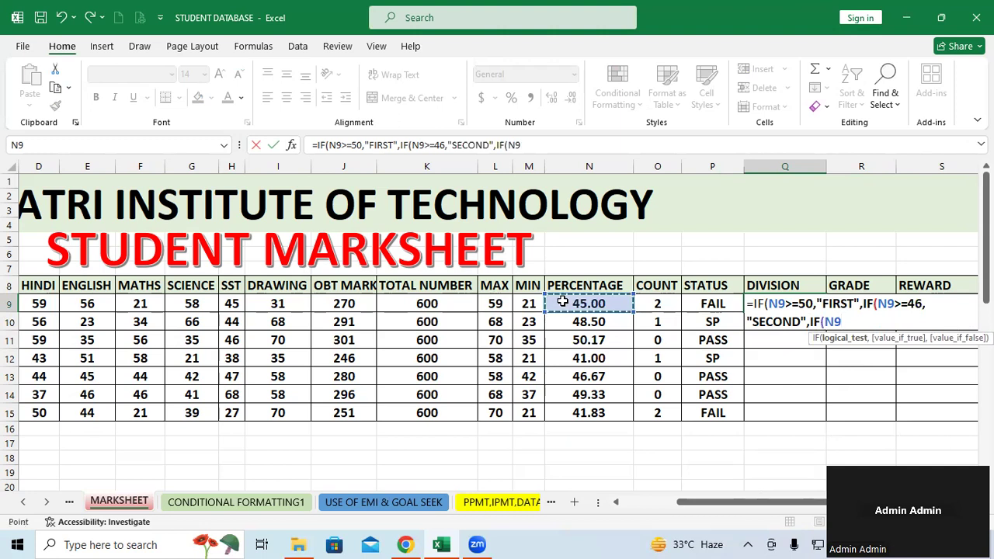
pyautogui.write('>=')
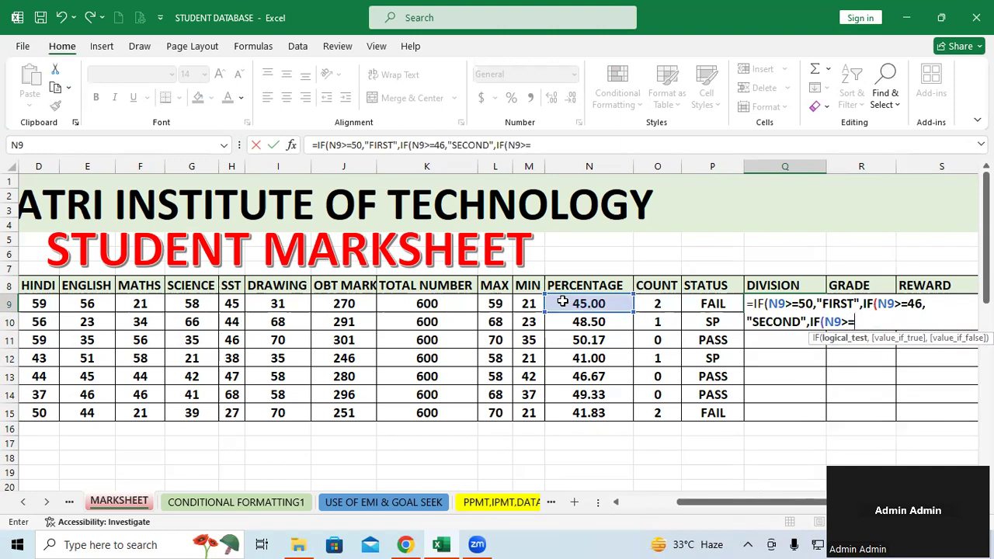
pyautogui.write('43')
pyautogui.write(',"')
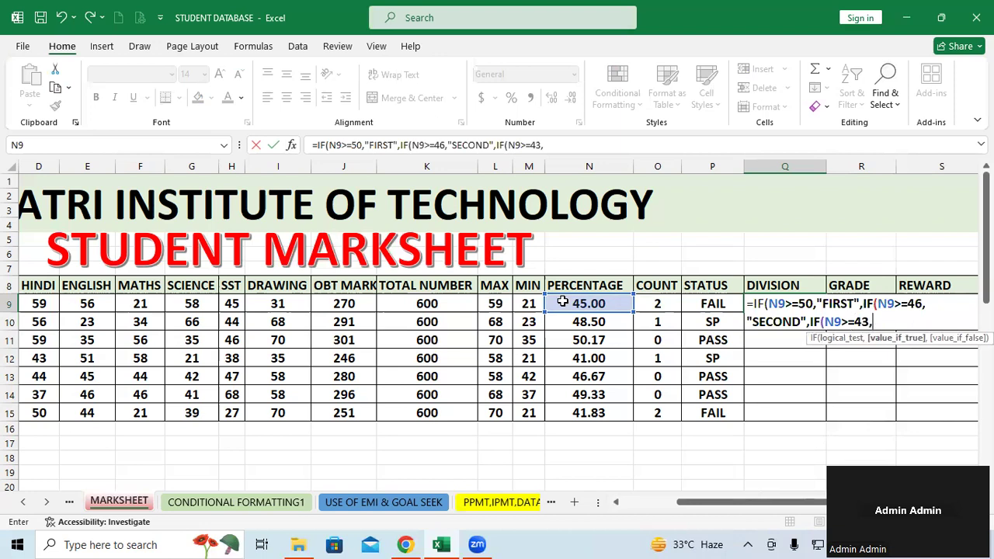
pyautogui.write('THIRD"')
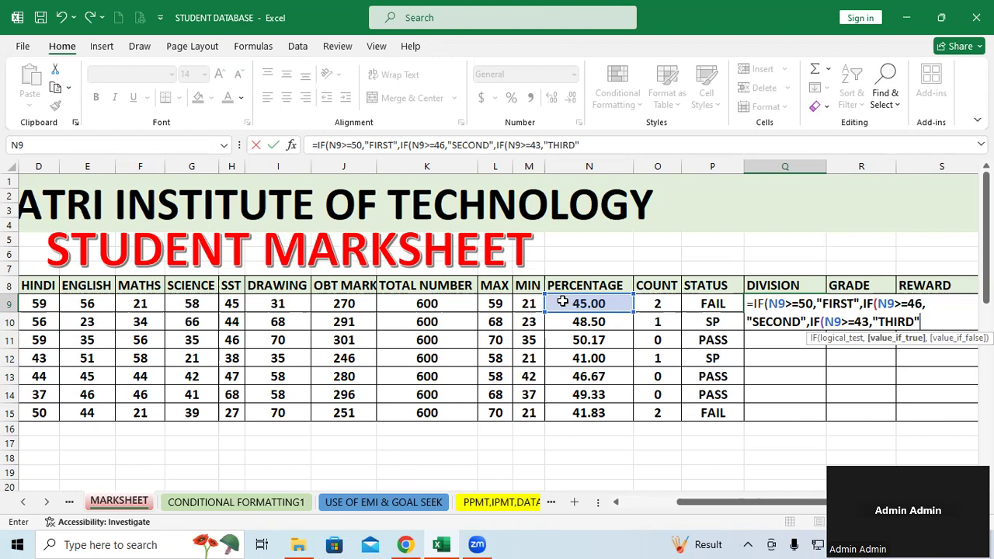
# Step: Complete the Q9 formula with "NO DIVISION" as the final false value, closing all three nested IFs
pyautogui.write(',"NO')
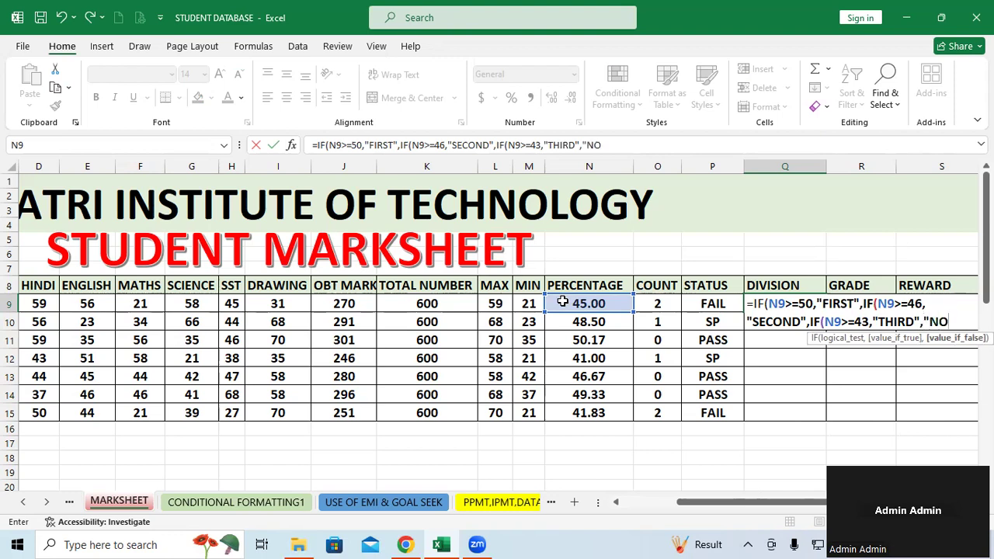
pyautogui.write(' DIVIS')
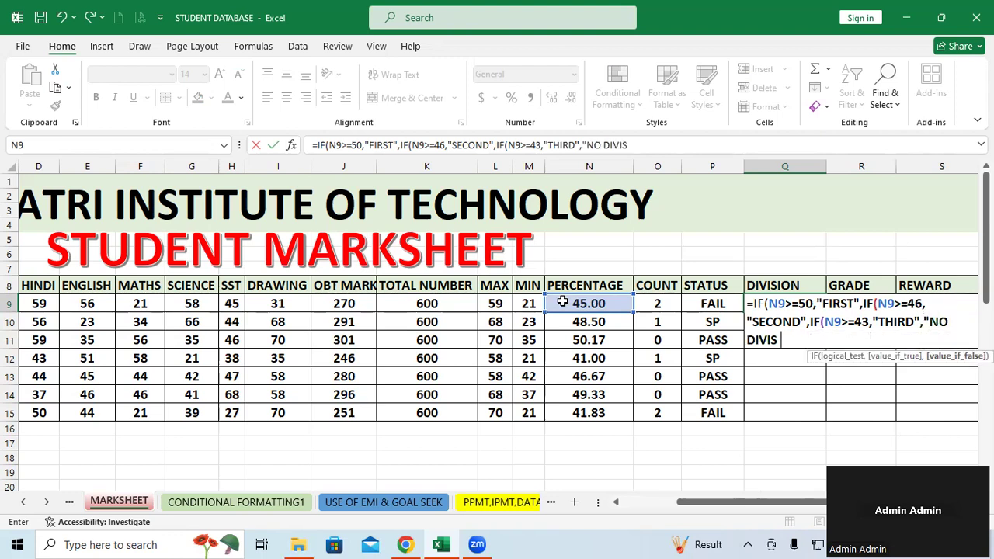
pyautogui.write('ION"')
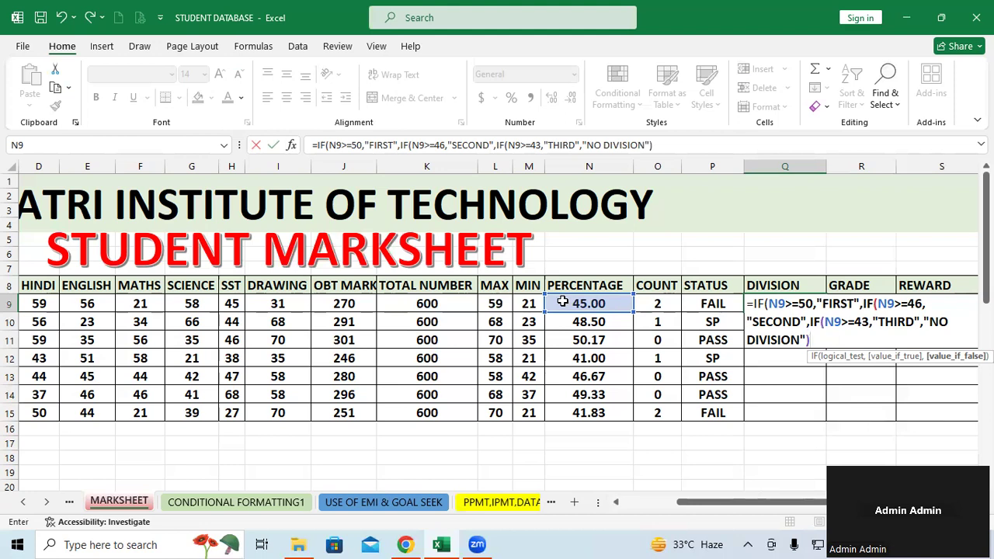
pyautogui.write(')')
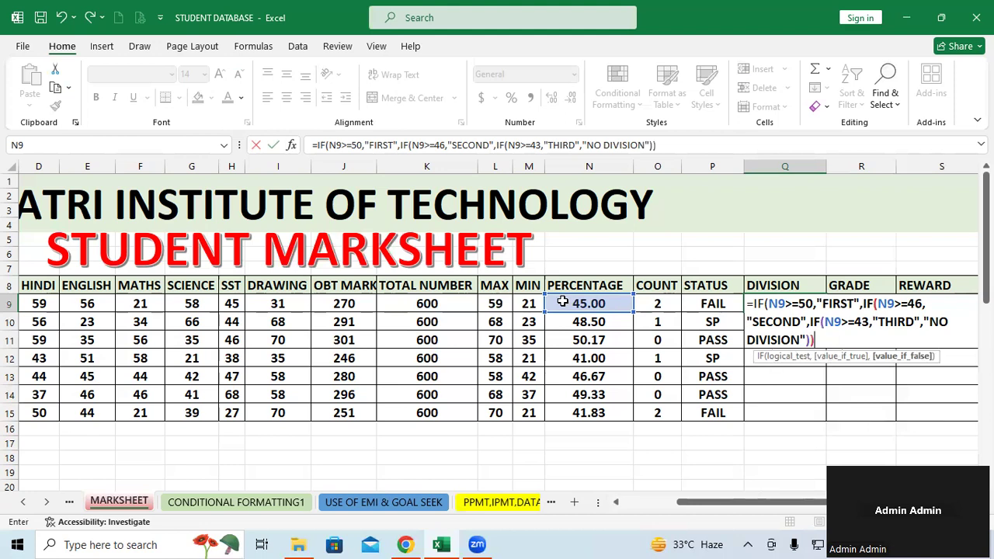
pyautogui.write(')')
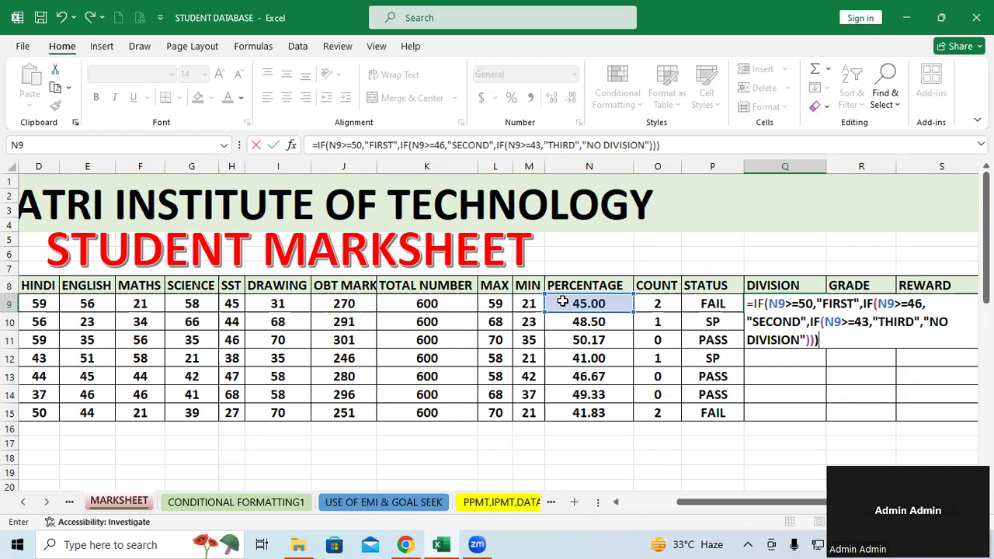
pyautogui.press('Return')
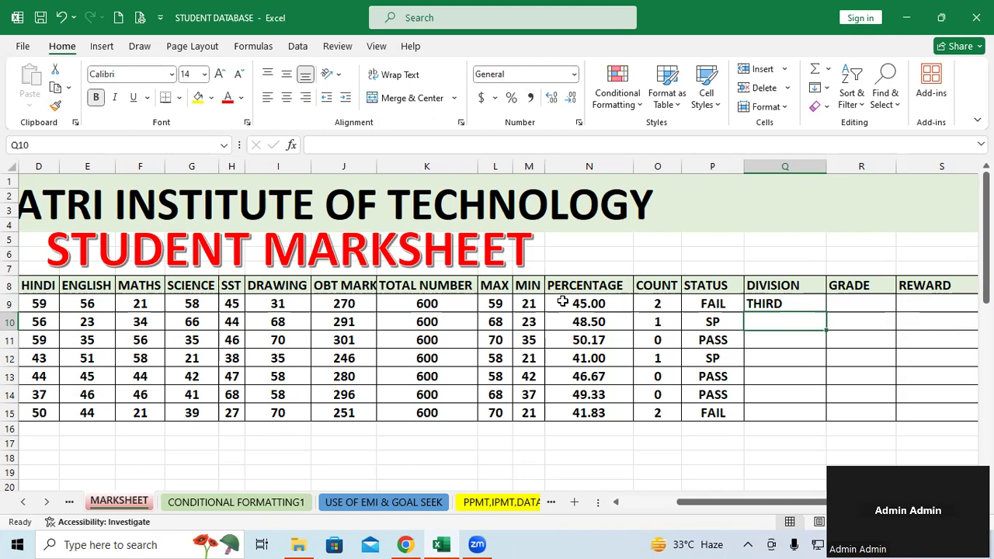
# Step: Fill the DIVISION formula from Q9 down to Q15
pyautogui.click(809, 303)
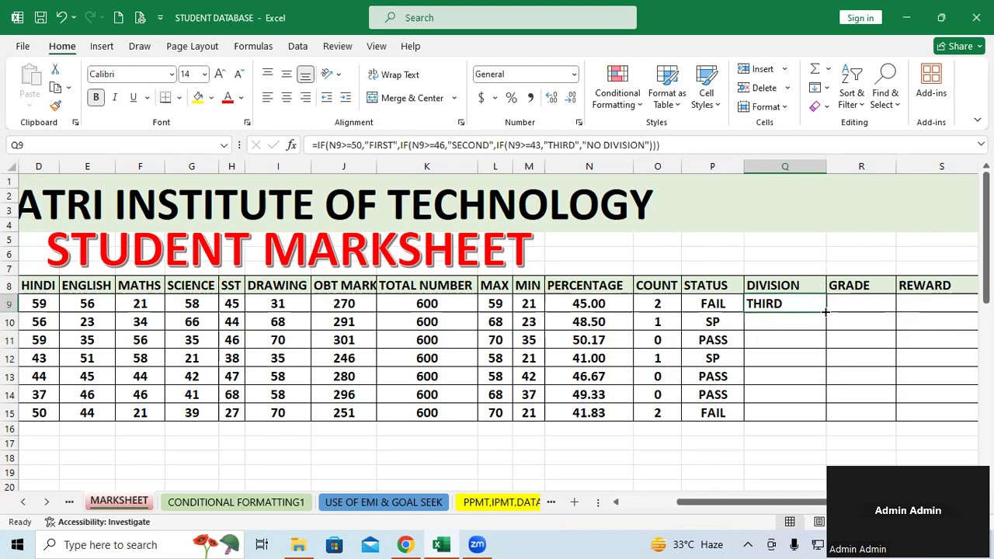
pyautogui.doubleClick(826, 312)
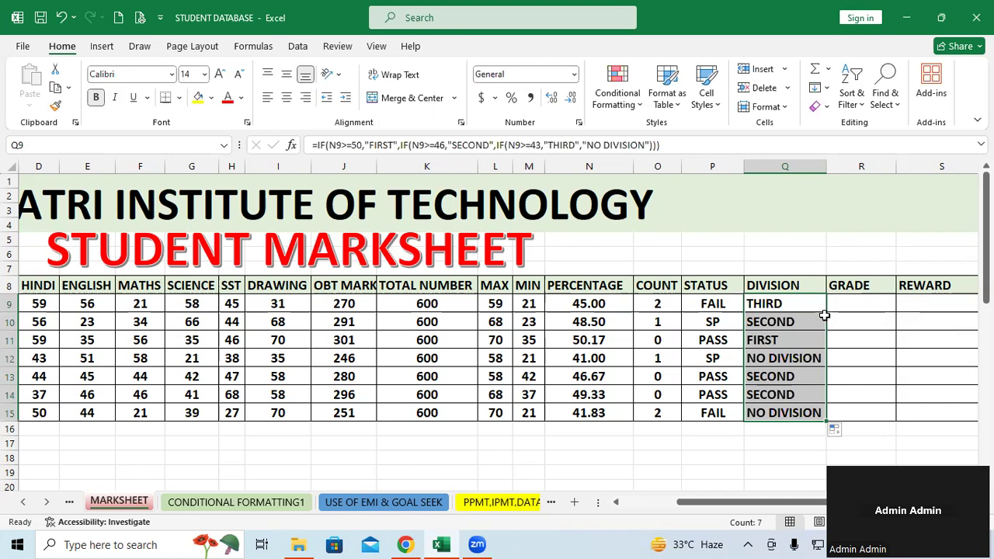
pyautogui.click(917, 393)
# Step: Compare the DIVISION results with the PERCENTAGE values row by row and look over the empty GRADE and REWARD columns
pyautogui.moveTo(587, 304); pyautogui.dragTo(746, 305)
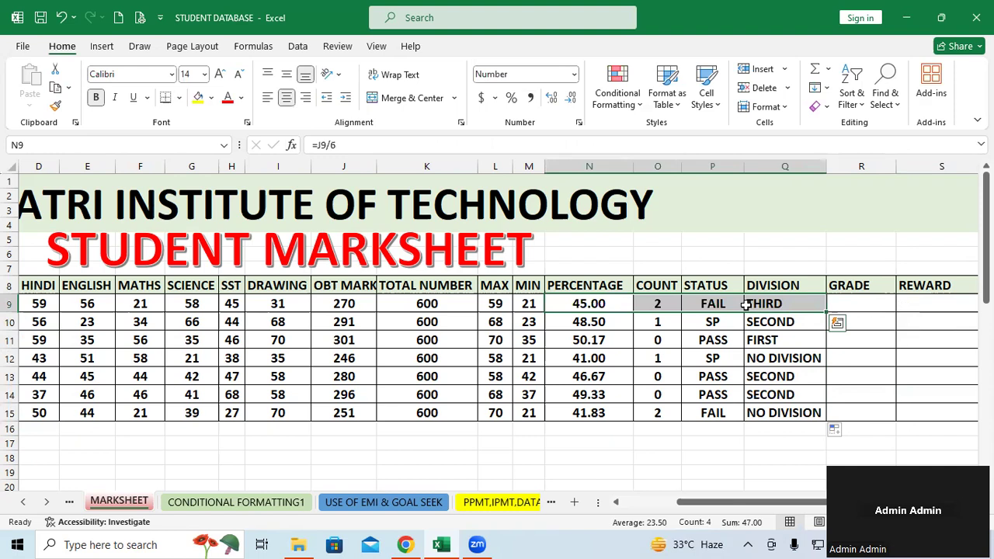
pyautogui.click(745, 324)
pyautogui.moveTo(743, 325); pyautogui.dragTo(574, 322)
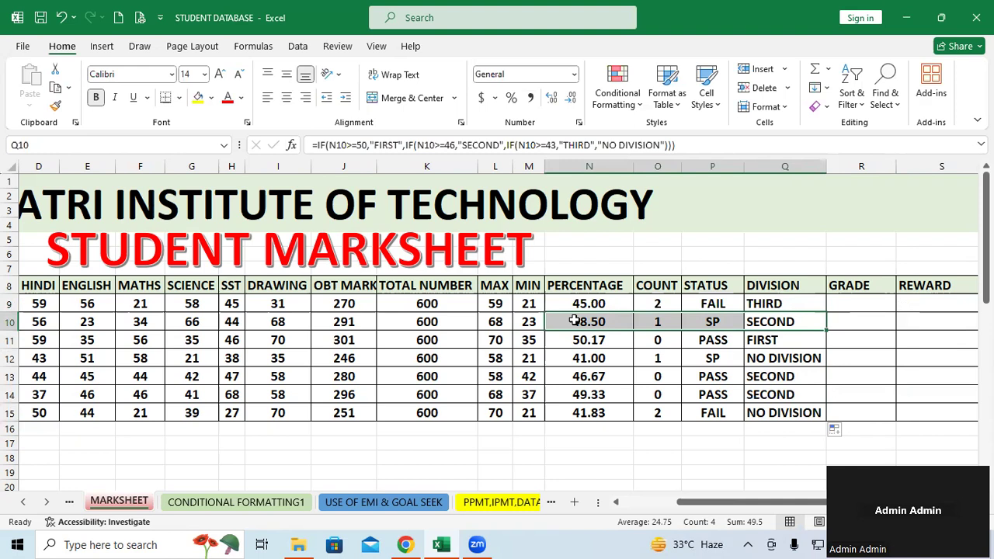
pyautogui.click(778, 339)
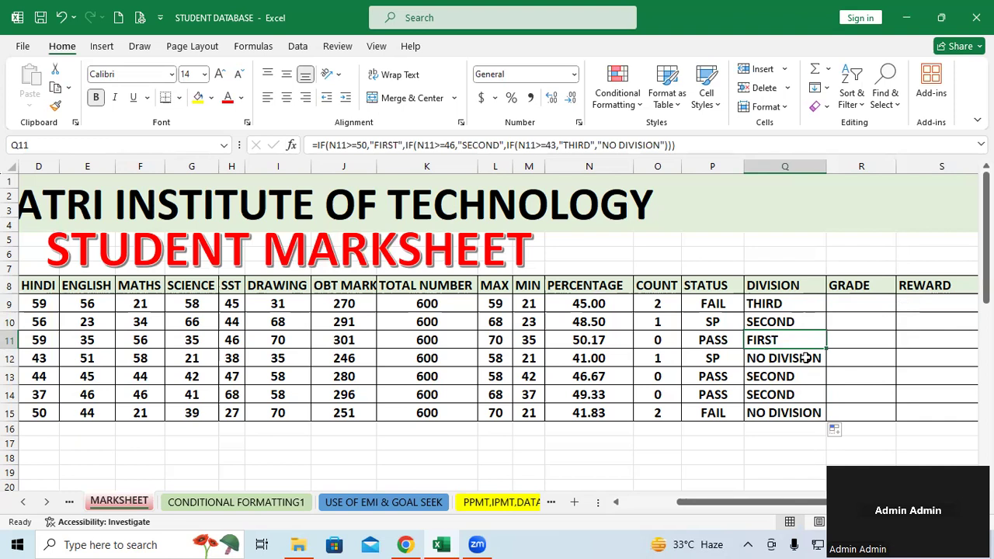
pyautogui.click(786, 302)
pyautogui.moveTo(791, 322); pyautogui.dragTo(786, 412)
pyautogui.click(877, 309)
pyautogui.moveTo(882, 333); pyautogui.dragTo(881, 344)
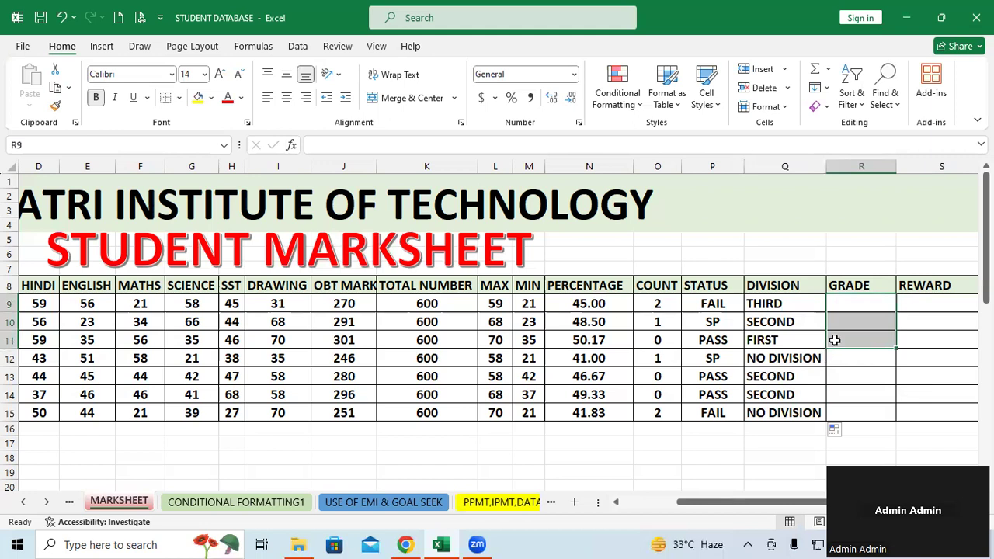
pyautogui.moveTo(929, 303); pyautogui.dragTo(930, 344)
pyautogui.moveTo(876, 304); pyautogui.dragTo(875, 340)
# Step: Begin an IF formula in GRADE cell R9 that returns "A GRADE" when N9>=50
pyautogui.moveTo(740, 499); pyautogui.dragTo(825, 502)
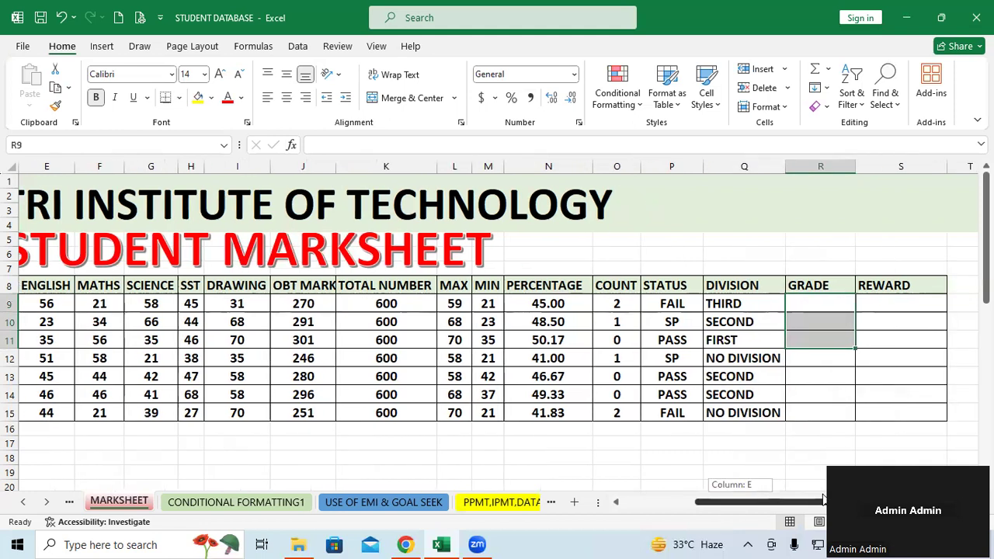
pyautogui.click(828, 445)
pyautogui.click(821, 303)
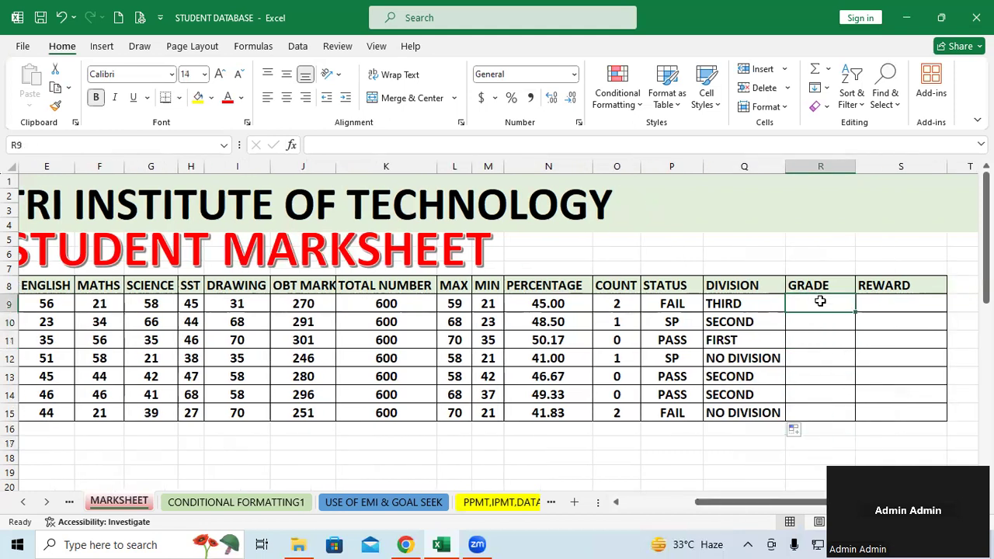
pyautogui.write('=')
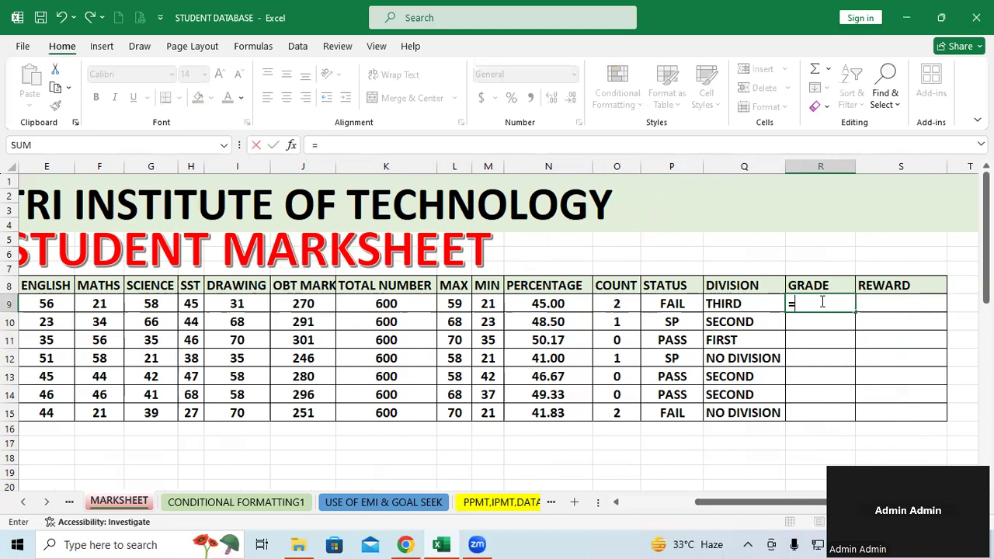
pyautogui.write('if')
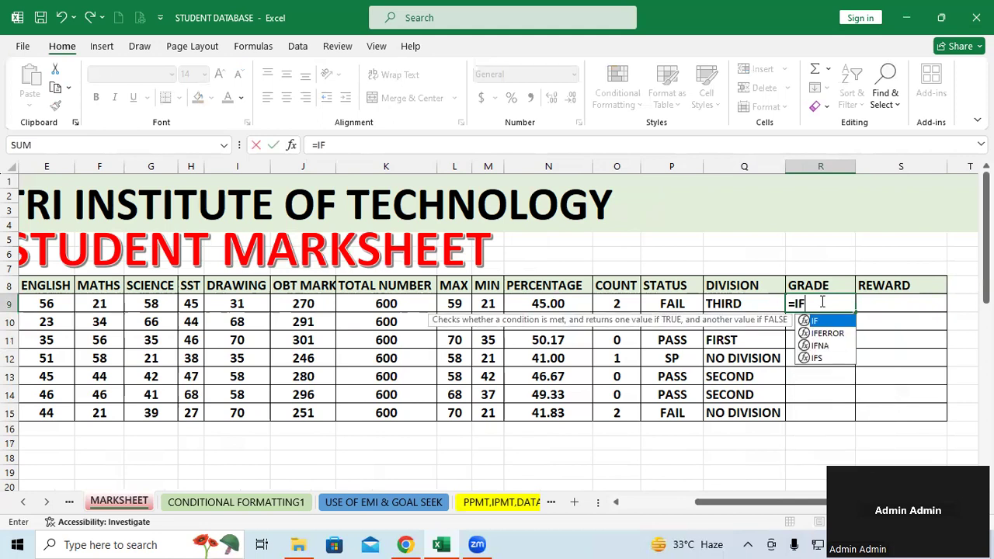
pyautogui.press('Tab')
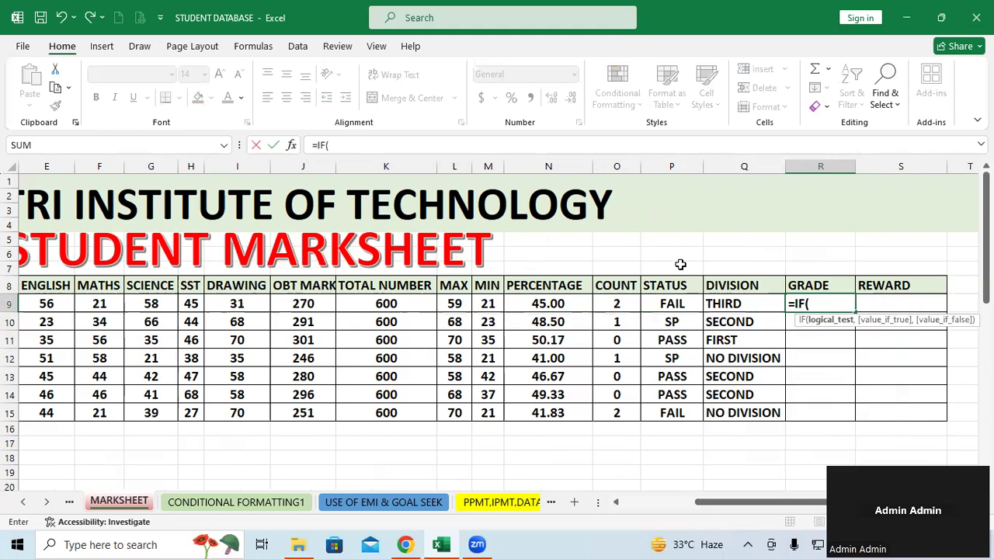
pyautogui.click(557, 305)
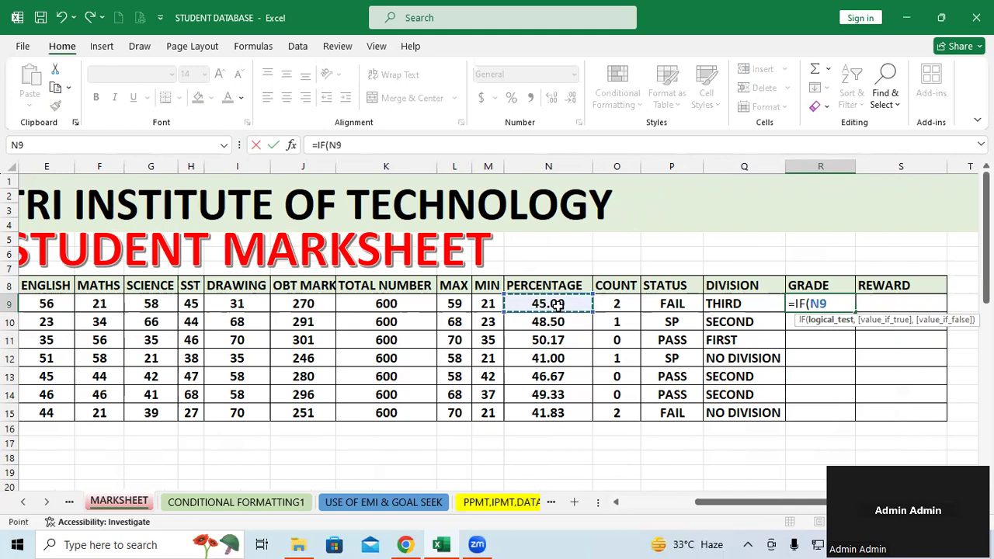
pyautogui.write('>=')
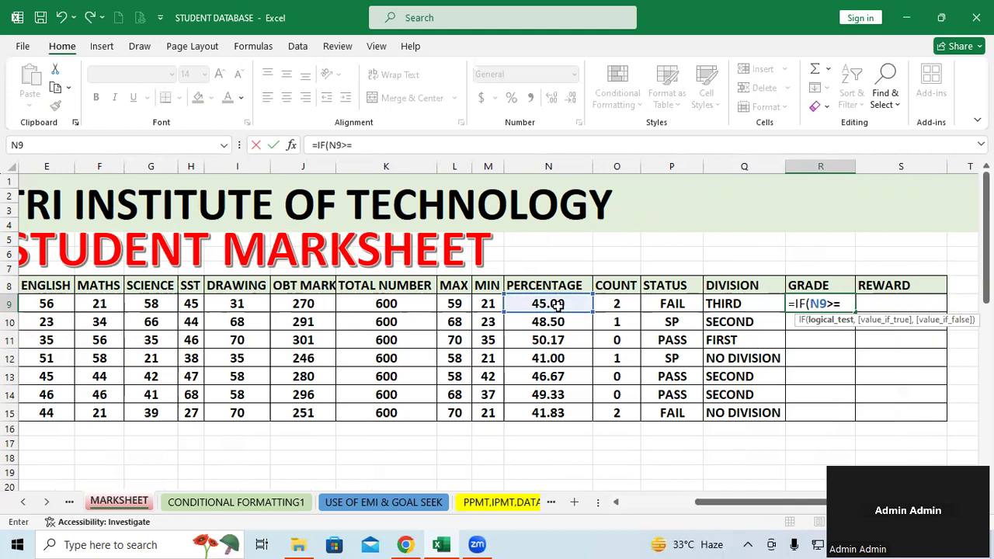
pyautogui.write('50,"A')
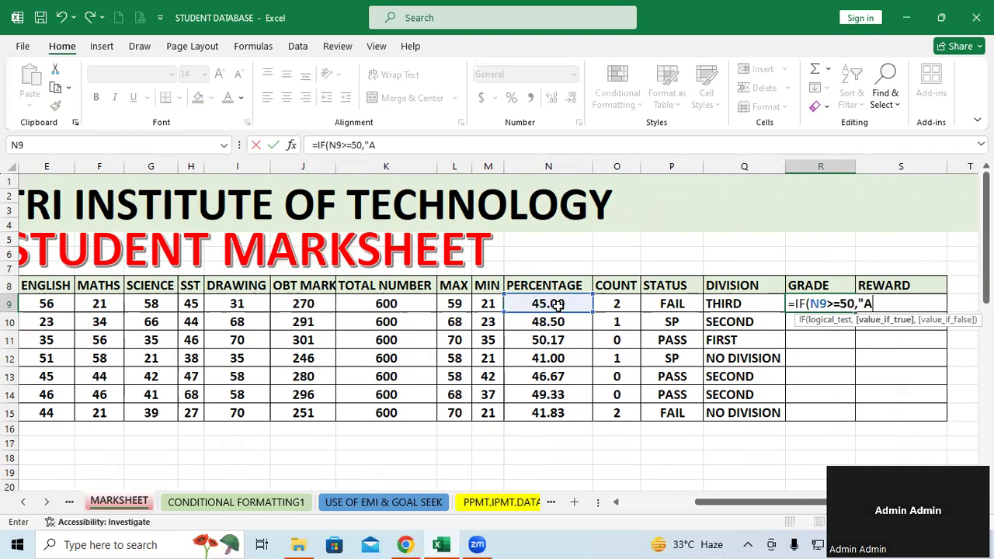
pyautogui.write(' GRADE')
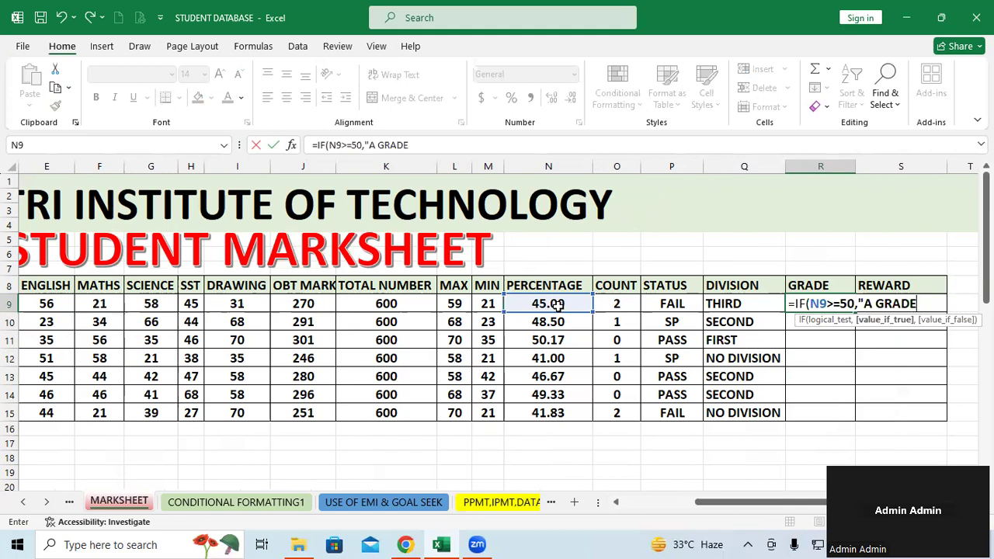
pyautogui.write('"')
# Step: Add a nested IF to the GRADE formula returning "B GRADE" when N9>=46
pyautogui.write(',')
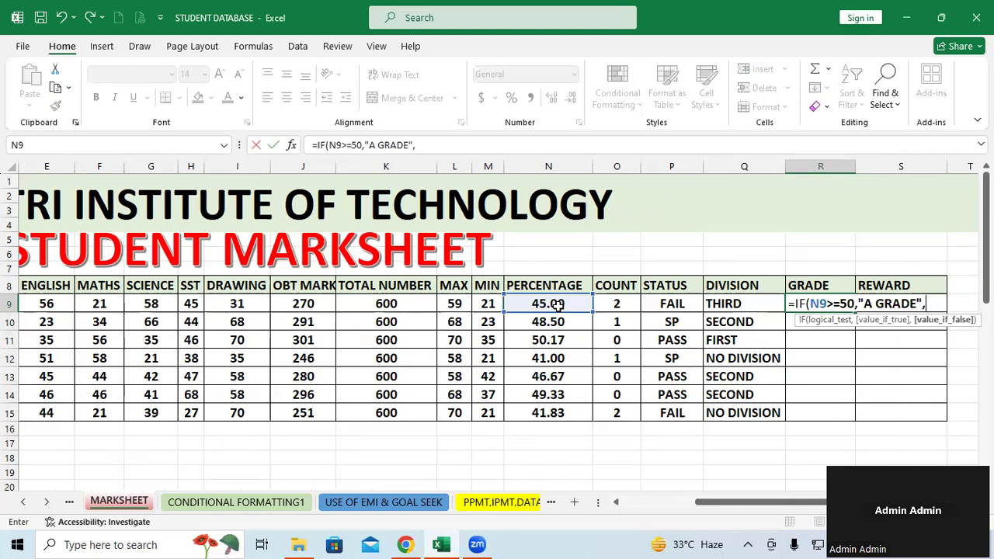
pyautogui.write('IF(')
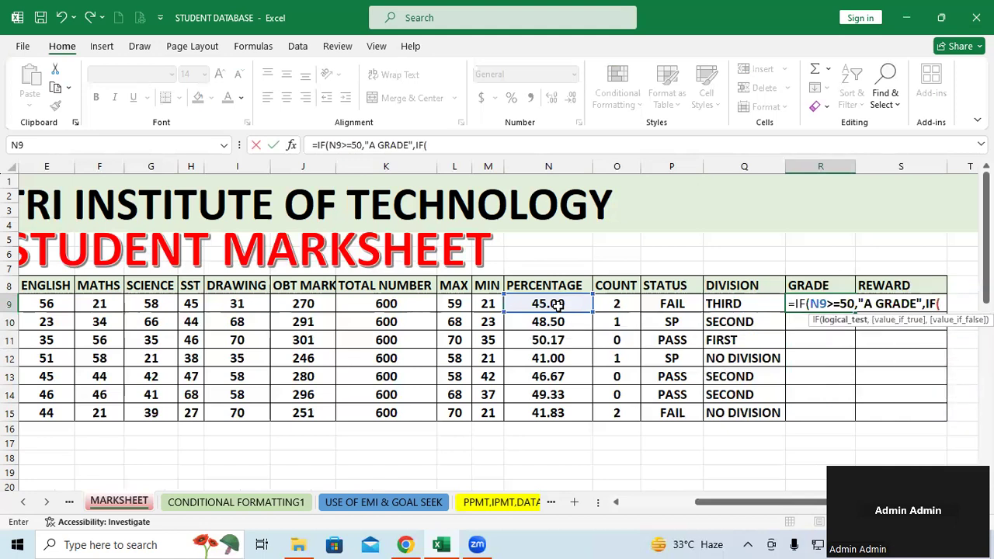
pyautogui.click(553, 303)
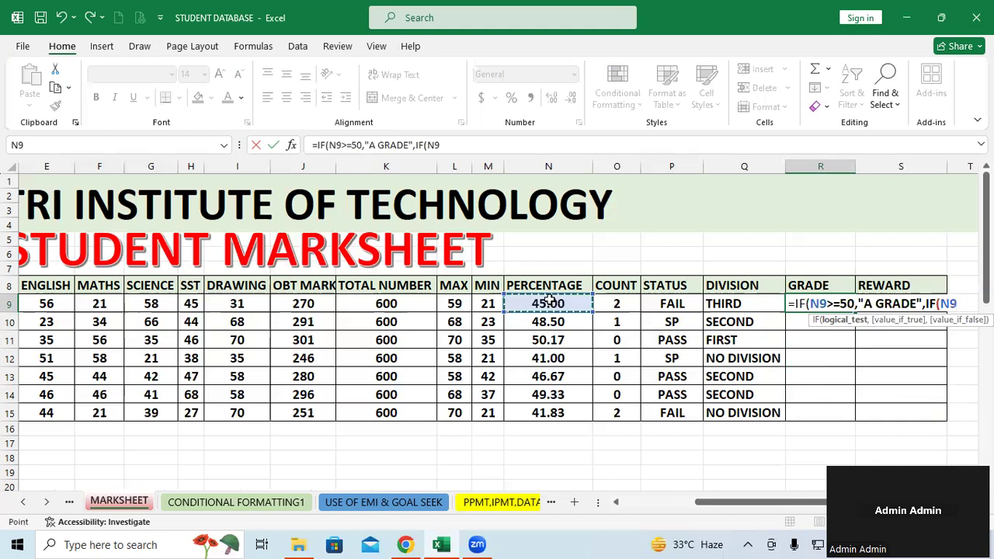
pyautogui.write('>=')
pyautogui.write('46')
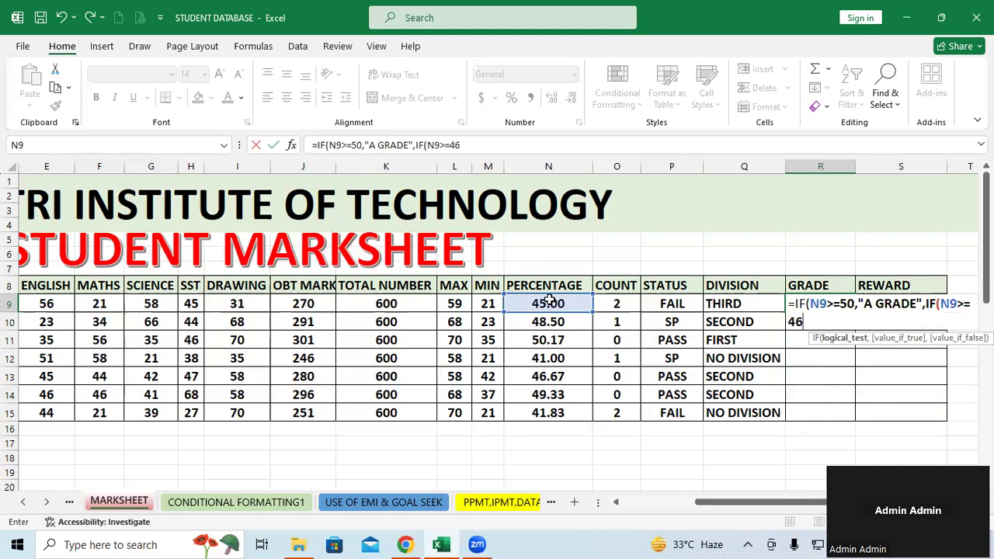
pyautogui.write(',"B')
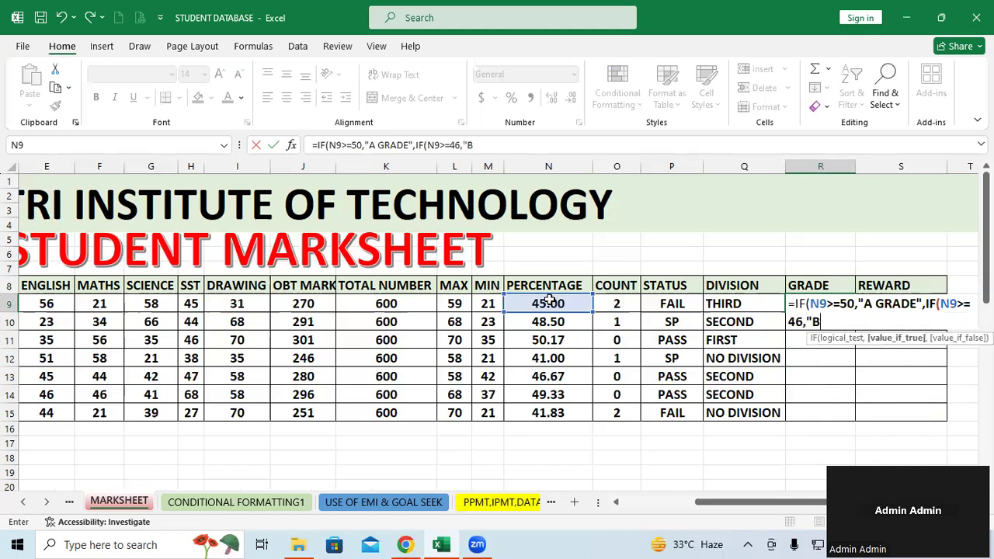
pyautogui.write(' GRADE"')
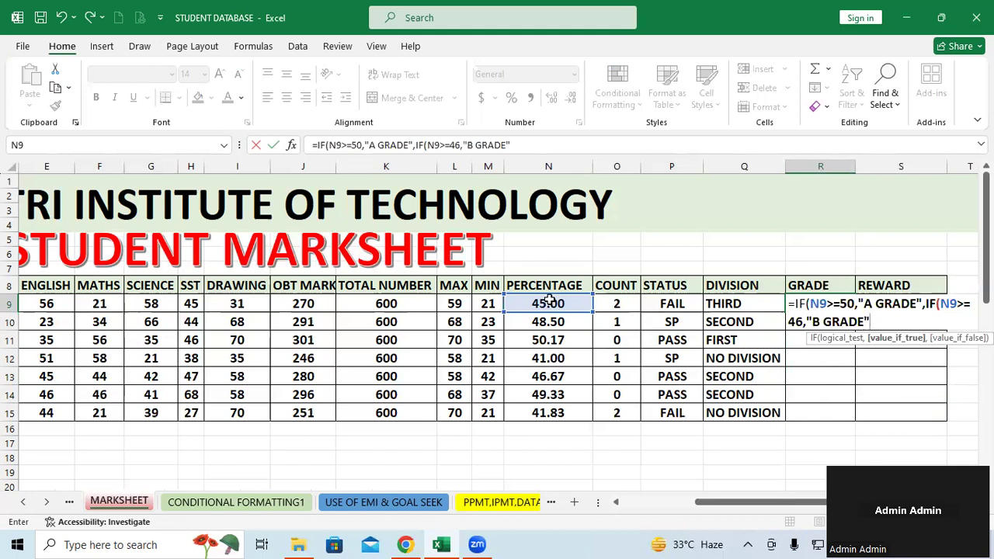
# Step: Add a third nested IF to the GRADE formula returning "C GRADE" when N9>=43
pyautogui.write(',IF(')
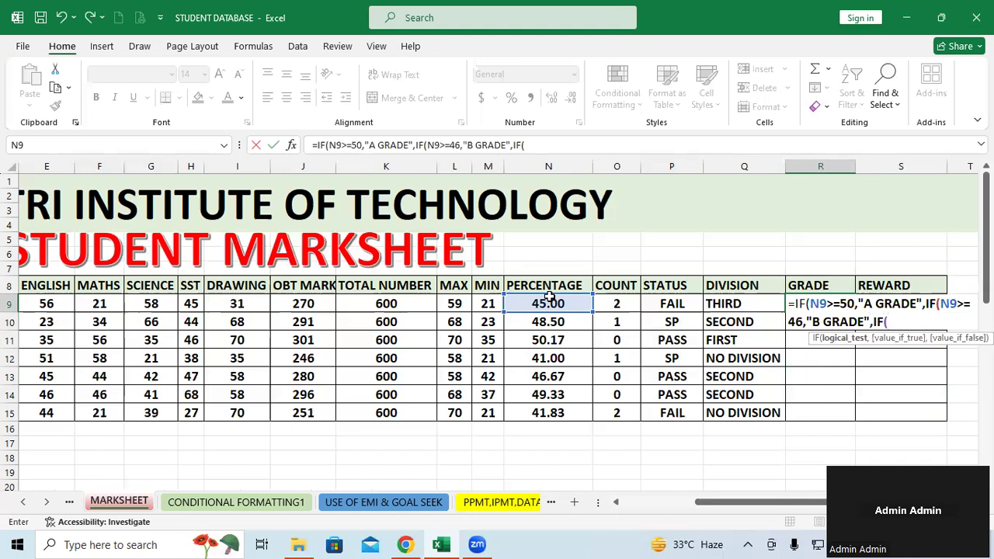
pyautogui.click(552, 304)
pyautogui.write('>=')
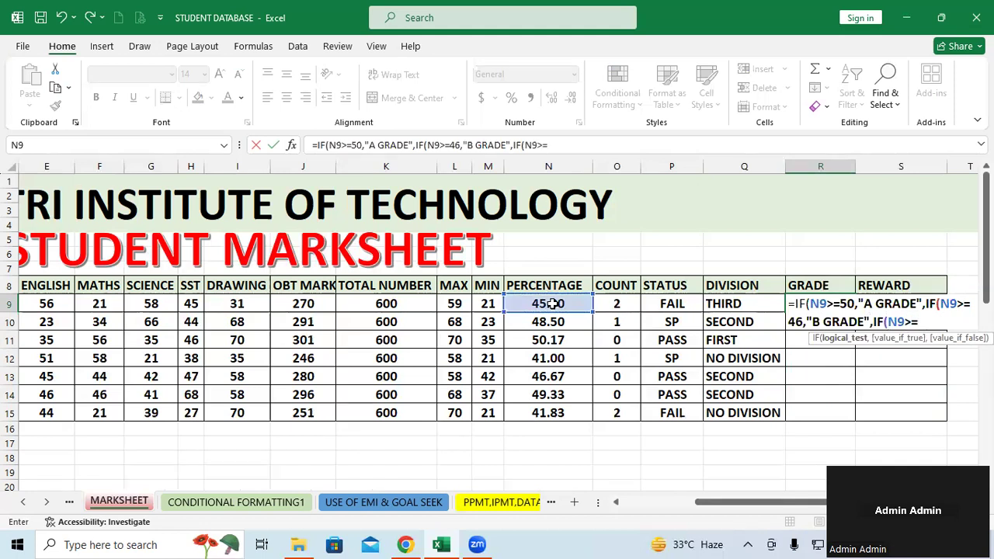
pyautogui.write('43,')
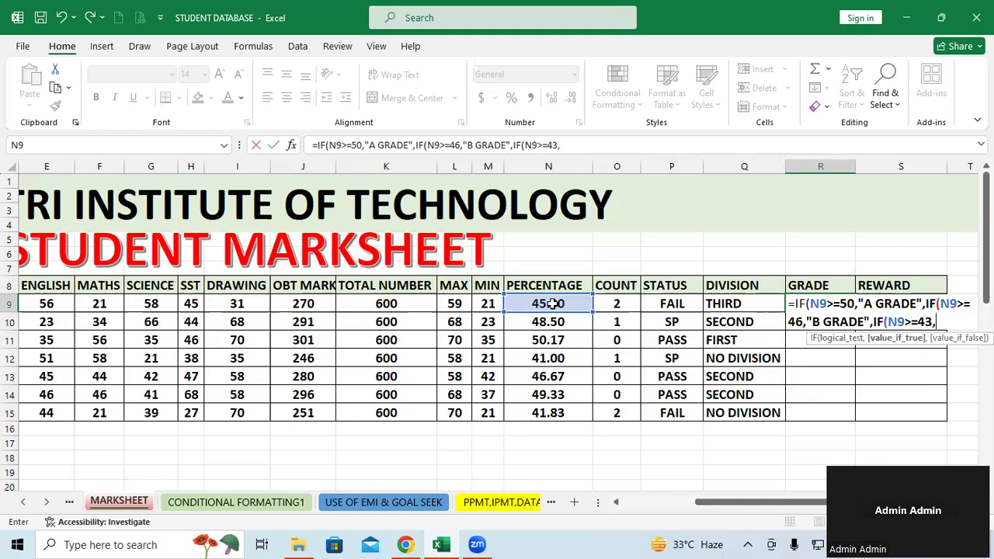
pyautogui.write('"C GRADE')
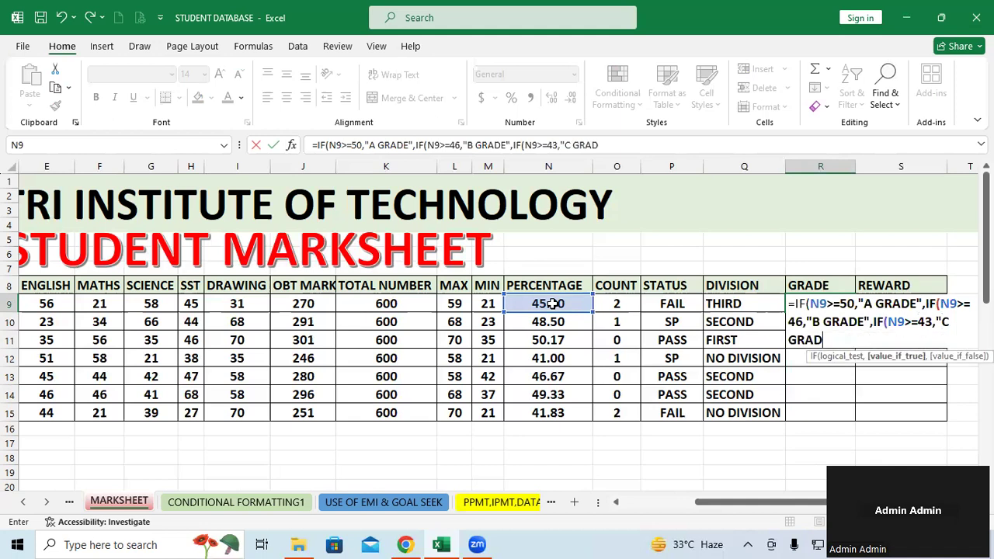
pyautogui.write('",')
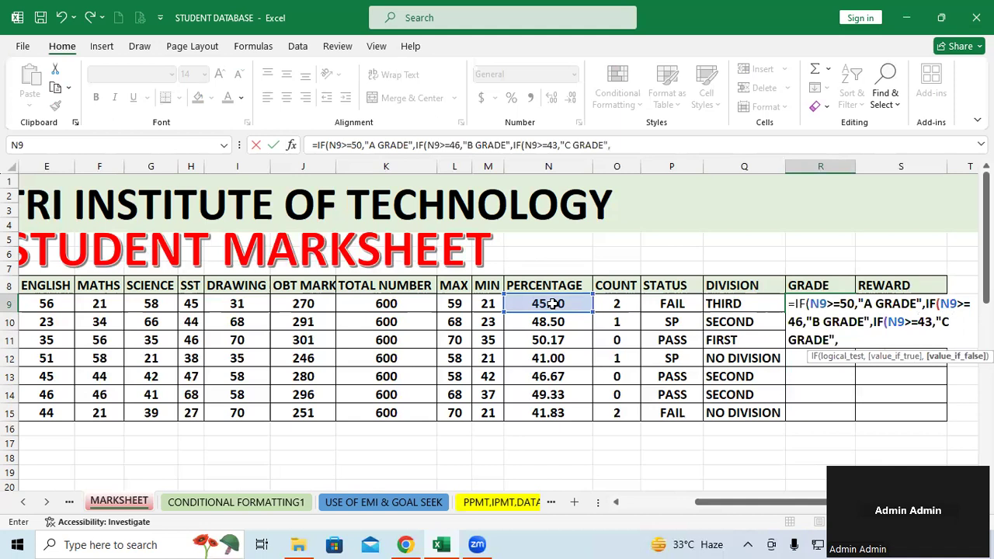
# Step: Complete the GRADE formula with "NO GRADE" as the fallback value and fill it from R9 down to R15
pyautogui.write('"NO GRADE"')
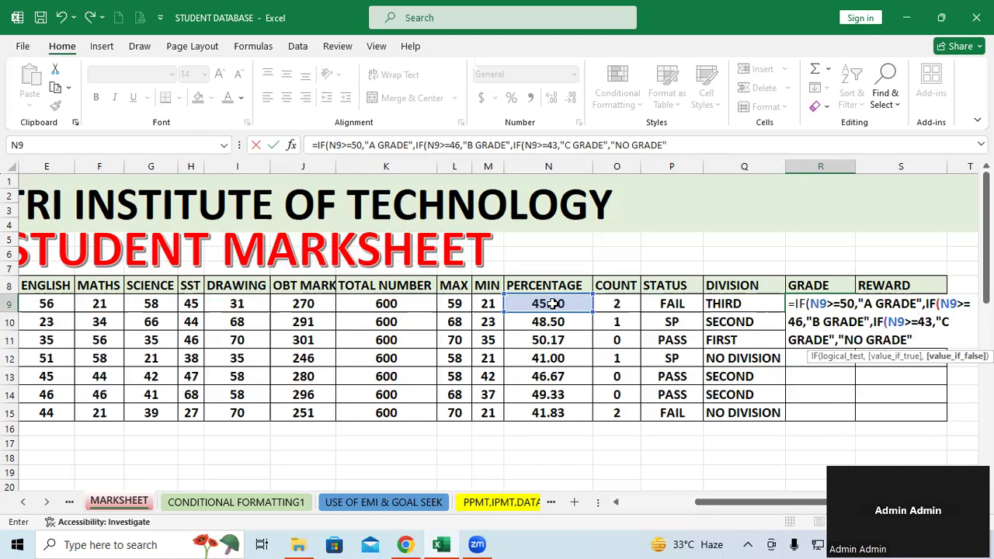
pyautogui.write(')))')
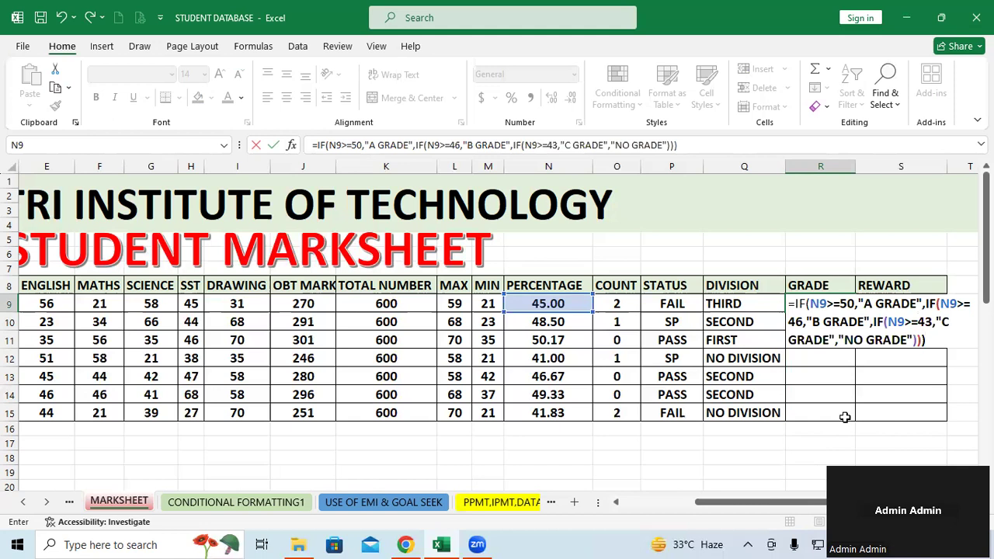
pyautogui.press('Return')
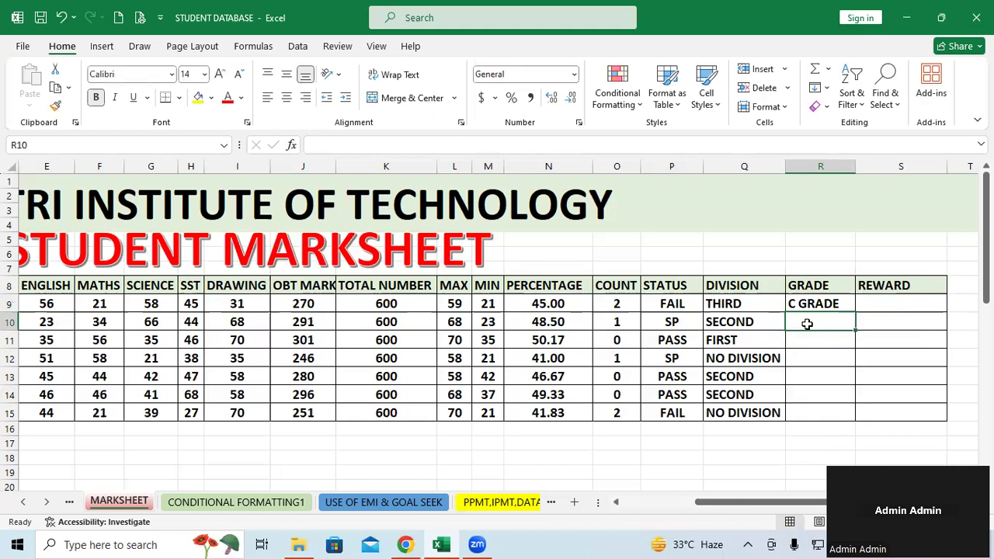
pyautogui.click(843, 305)
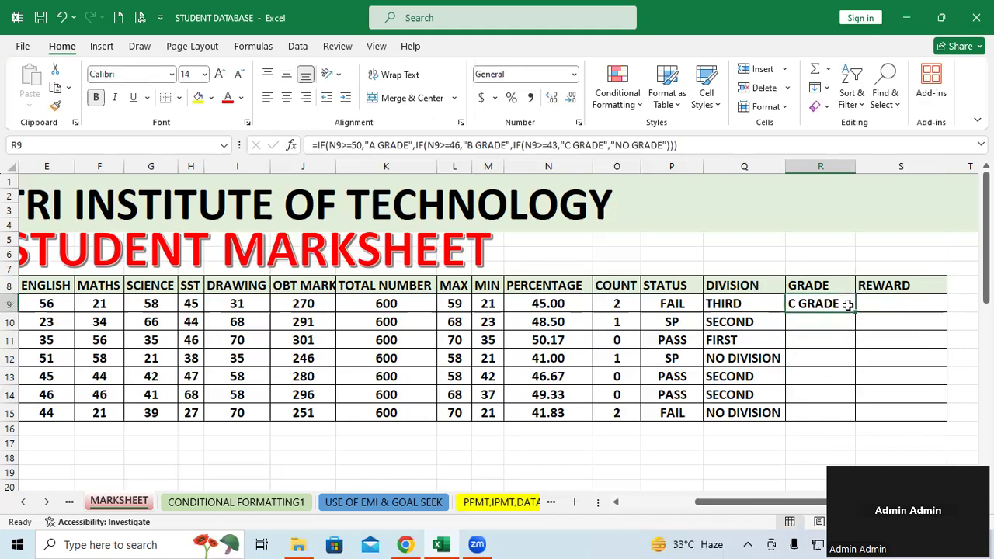
pyautogui.doubleClick(855, 312)
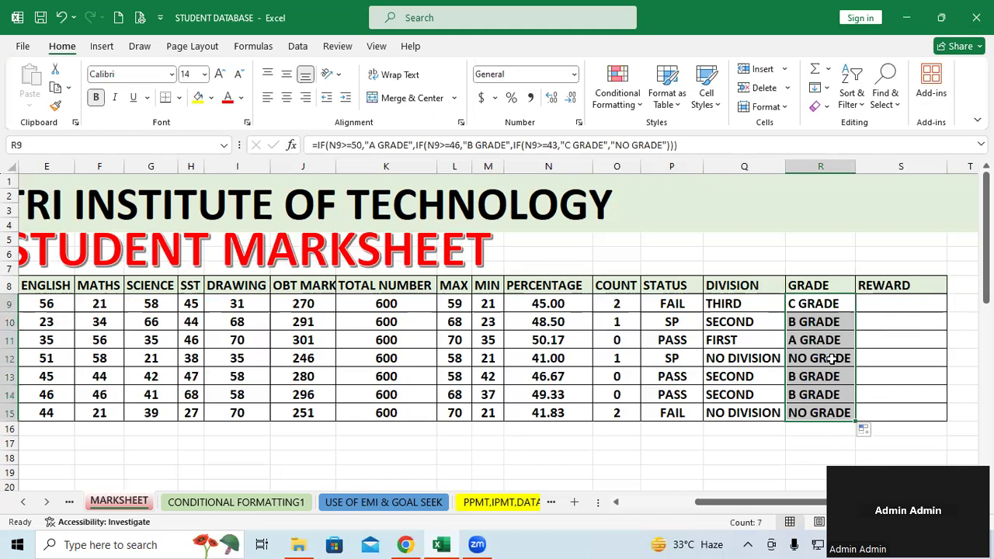
# Step: Check the GRADE results in rows 12 and 15 against the preceding columns and look over the empty REWARD column
pyautogui.click(925, 381)
pyautogui.moveTo(831, 358); pyautogui.dragTo(656, 358)
pyautogui.moveTo(830, 412); pyautogui.dragTo(547, 418)
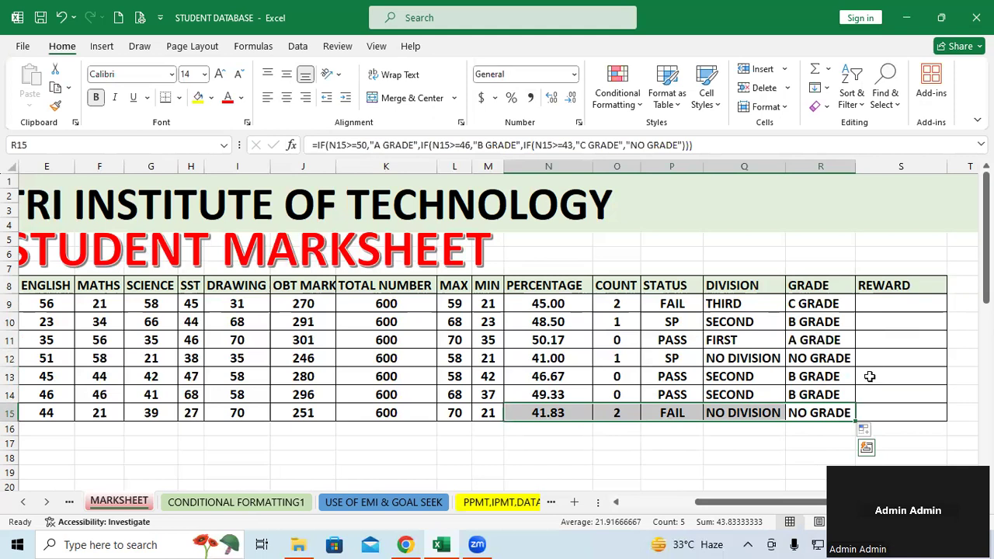
pyautogui.click(907, 360)
pyautogui.click(910, 305)
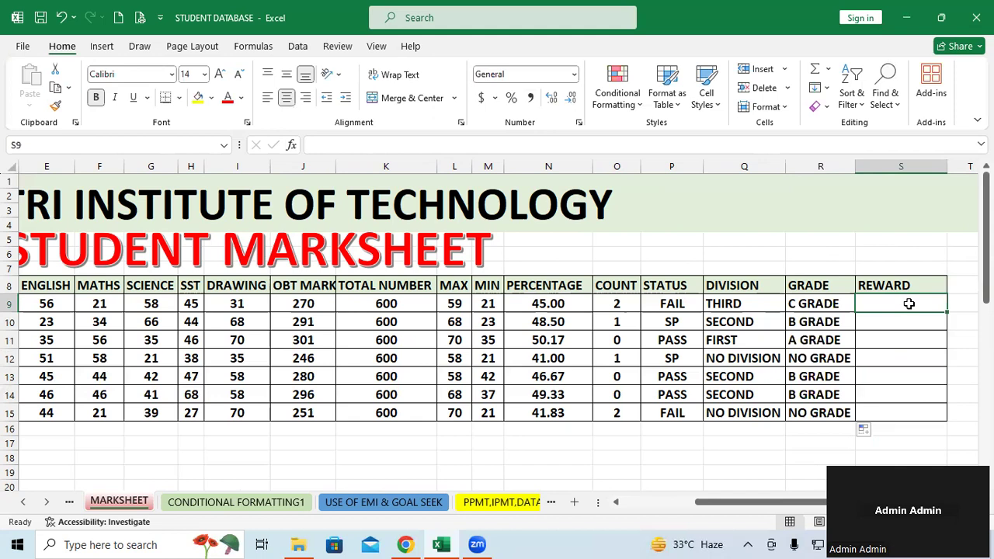
pyautogui.click(898, 364)
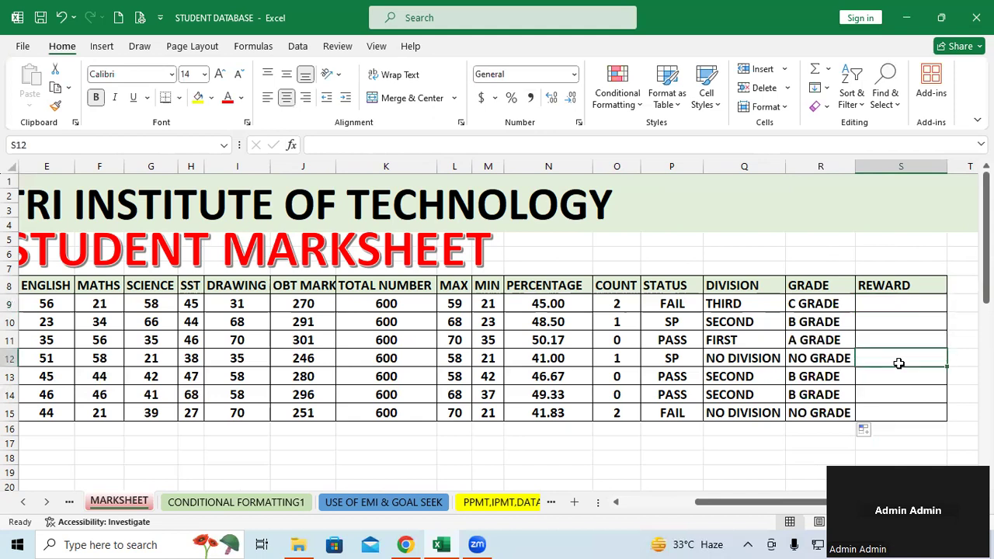
# Step: Begin an IF formula in REWARD cell S9 that returns "LAPTOP" when N9>=50
pyautogui.click(912, 306)
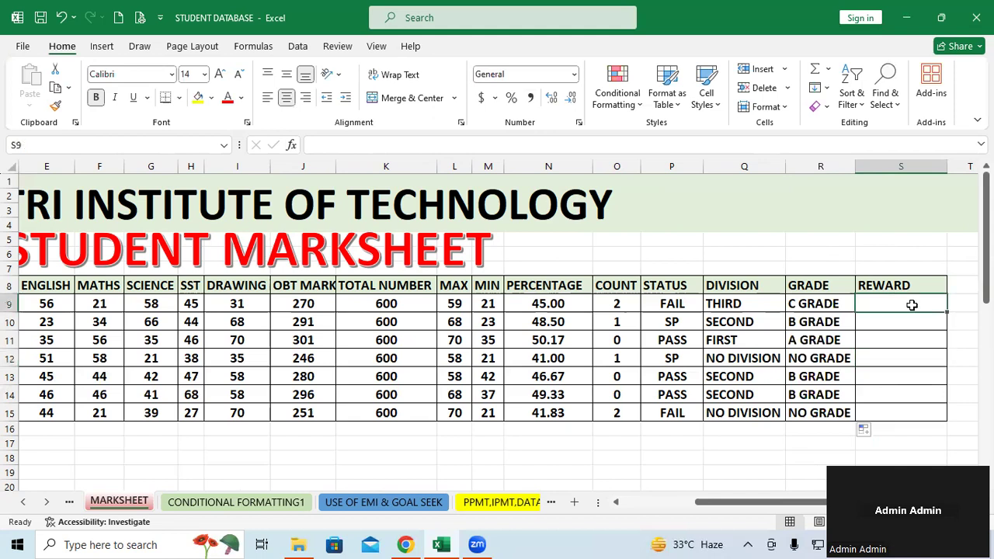
pyautogui.write('=')
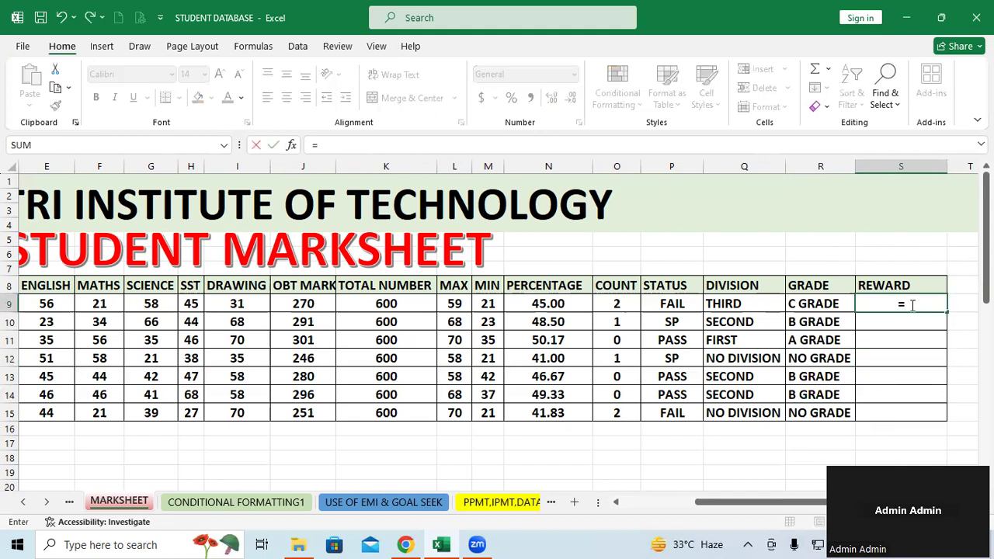
pyautogui.write('IF(')
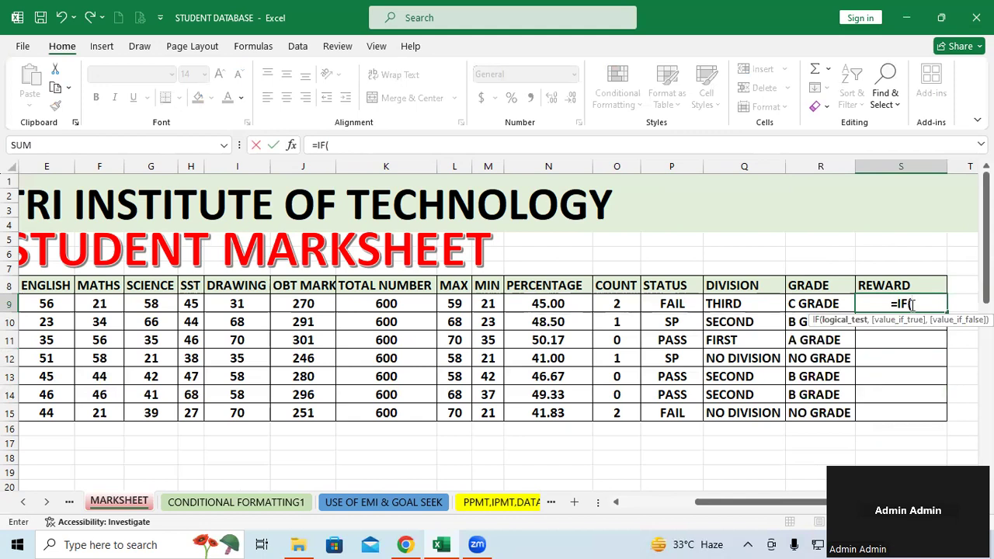
pyautogui.click(564, 303)
pyautogui.write('>=')
pyautogui.write('46')
pyautogui.press('BackSpace')
pyautogui.press('BackSpace')
pyautogui.write('50')
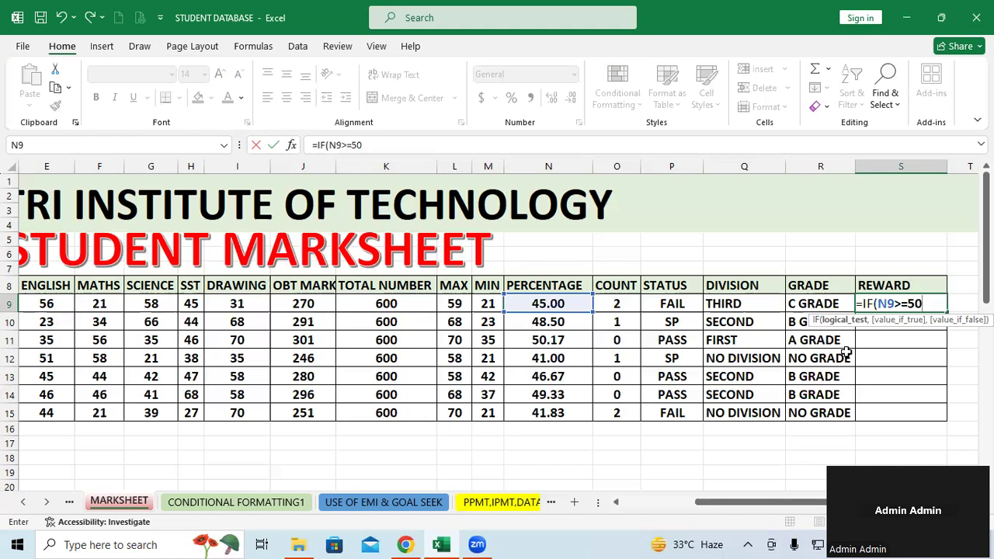
pyautogui.write(',"LA')
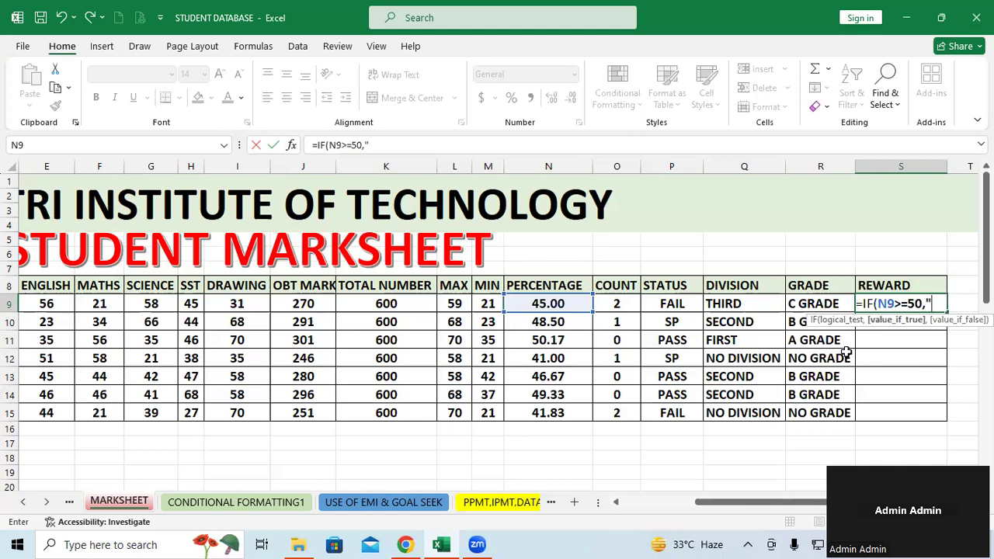
pyautogui.write('PTOP')
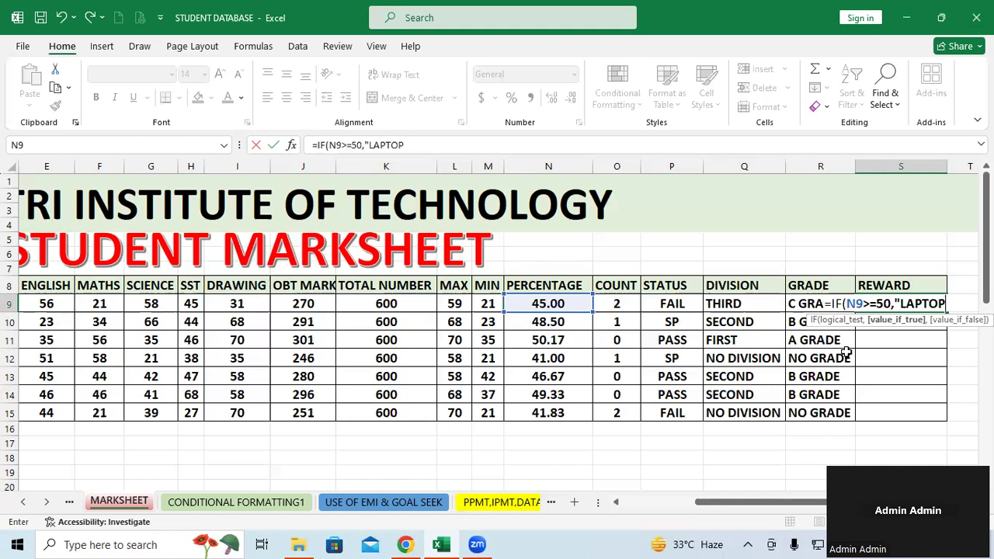
# Step: Add a nested IF to the REWARD formula returning "MOBILE" when N9>=46
pyautogui.write('",IF(')
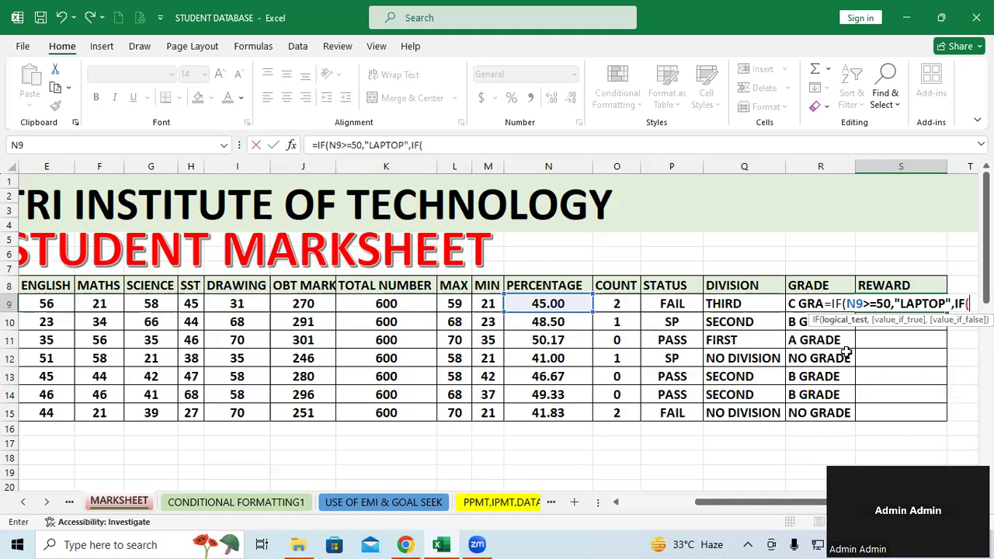
pyautogui.click(571, 303)
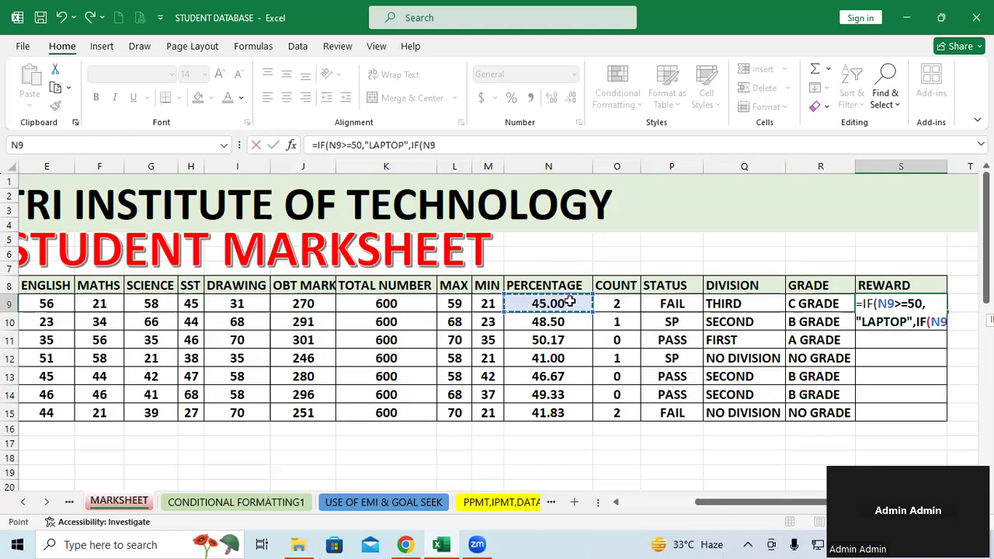
pyautogui.write('>=')
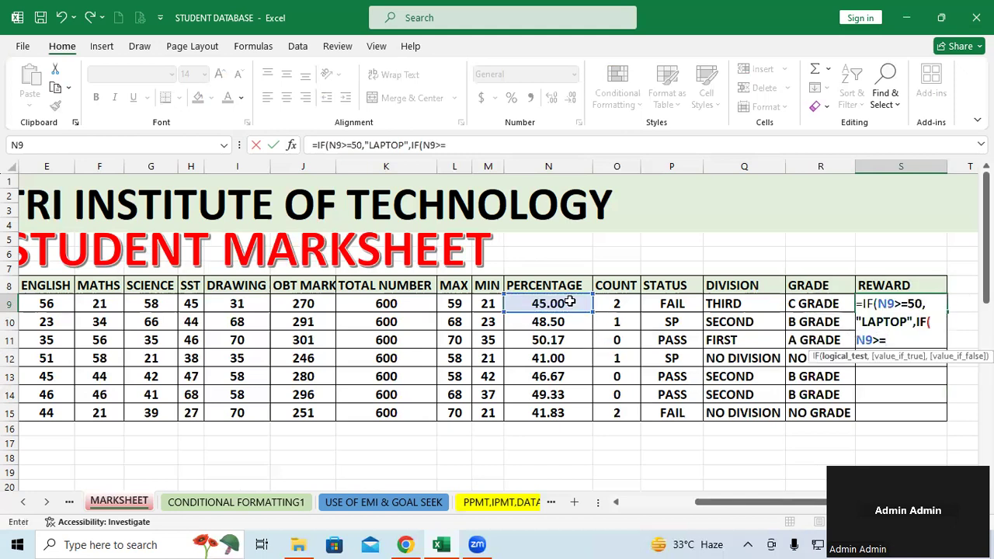
pyautogui.write('46,')
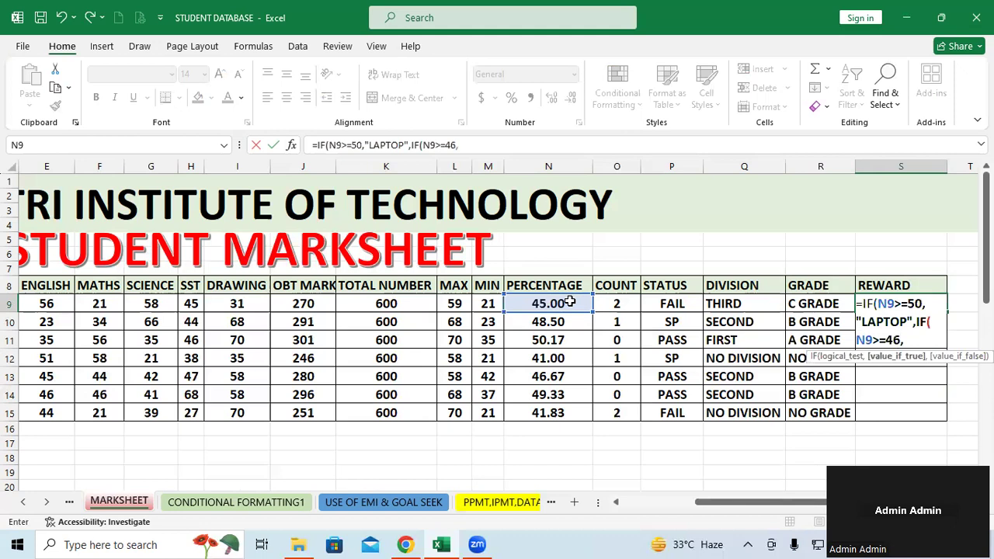
pyautogui.write('"MOBILE",')
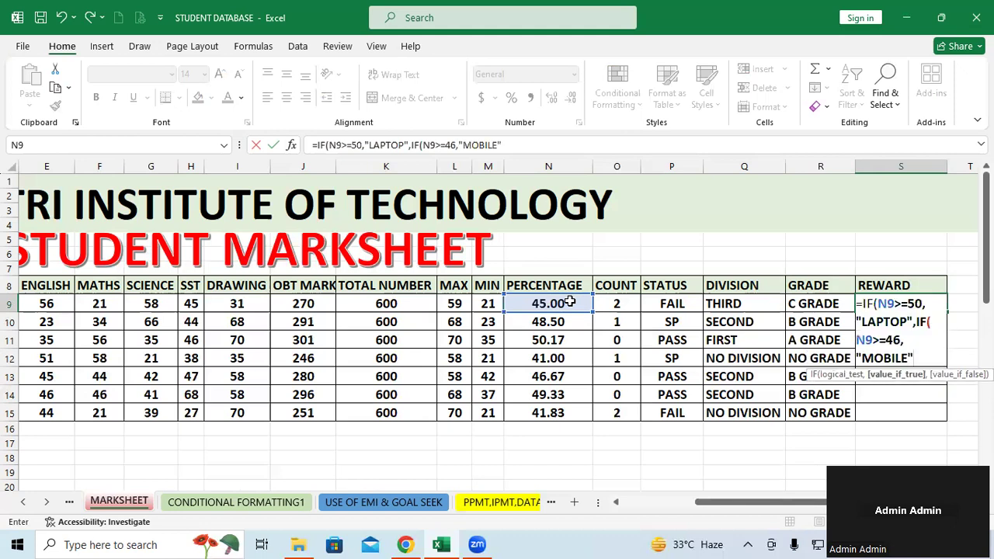
# Step: Add the condition N9>=43 with the value "CYCLE" to the REWARD formula
pyautogui.click(541, 304)
pyautogui.write('>=')
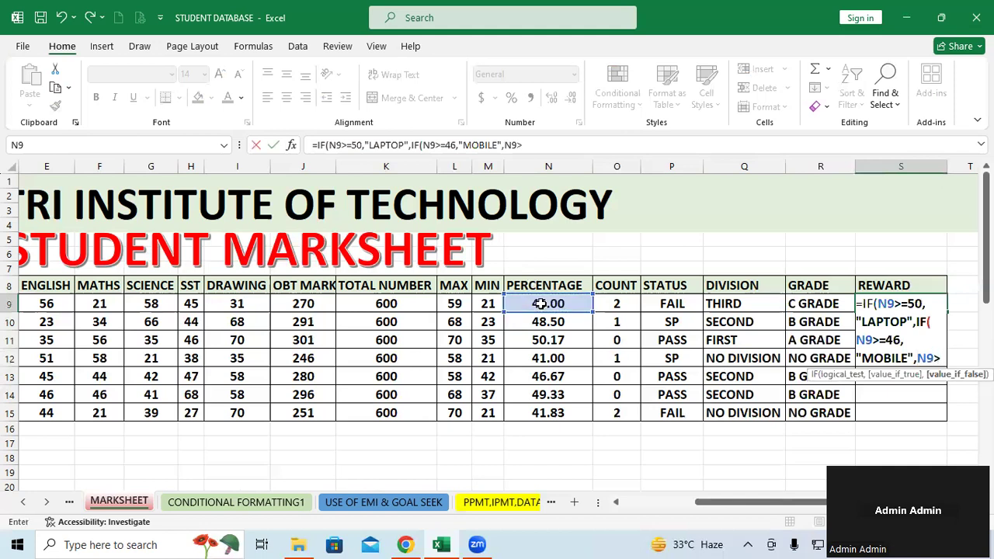
pyautogui.write('43,')
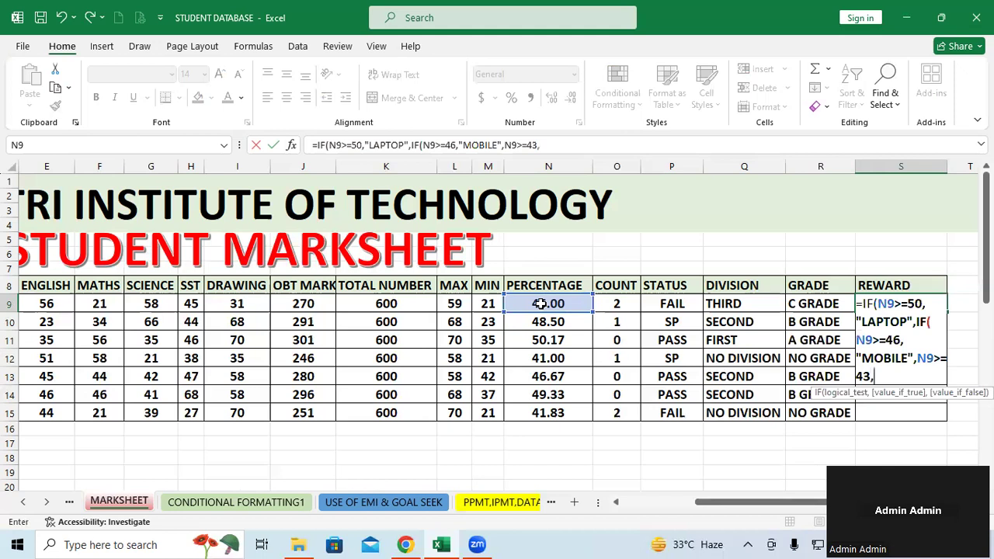
pyautogui.write('"CYCLE"')
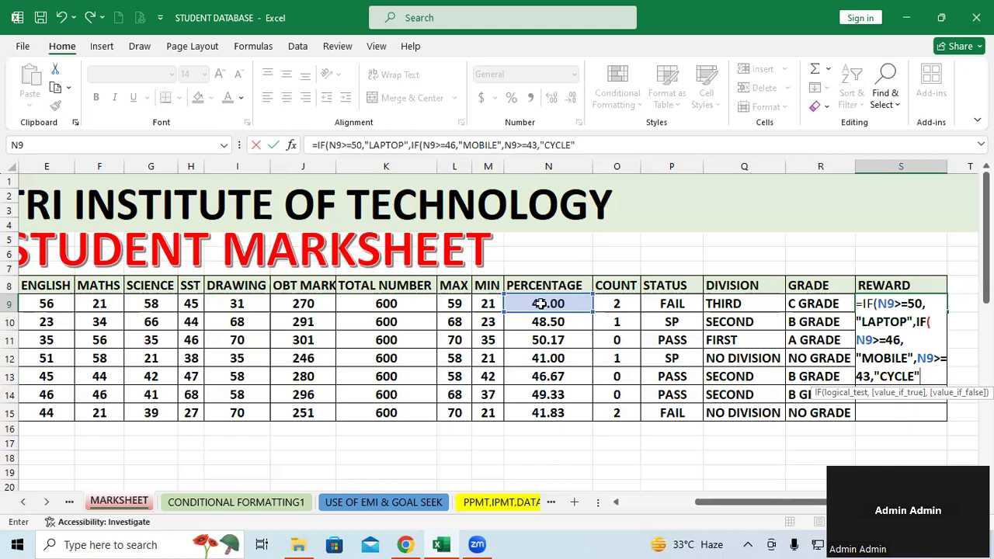
pyautogui.write('"NO REWARD')
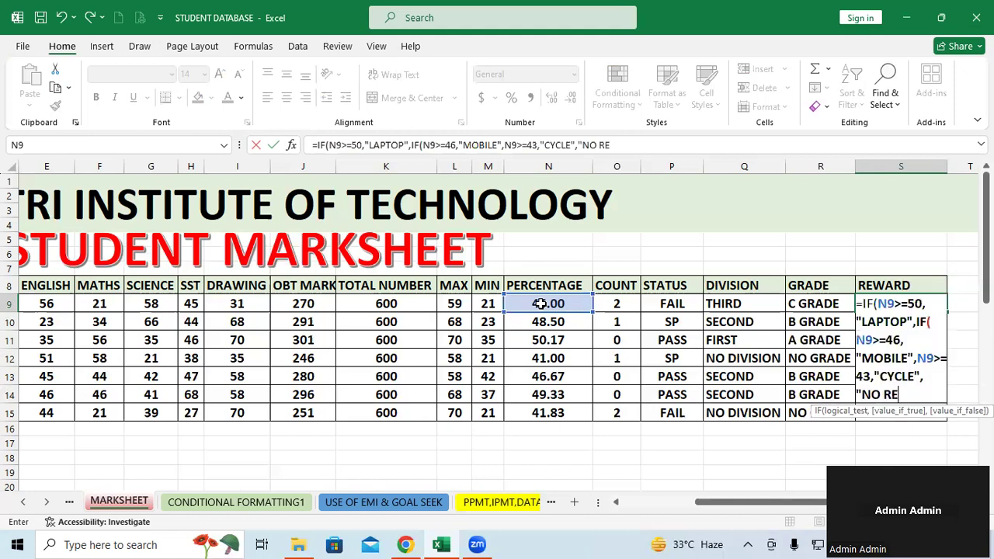
pyautogui.press('BackSpace')
pyautogui.press('BackSpace')
pyautogui.press('BackSpace')
pyautogui.press('BackSpace')
pyautogui.press('BackSpace')
pyautogui.press('BackSpace')
pyautogui.press('BackSpace')
pyautogui.press('BackSpace')
pyautogui.press('BackSpace')
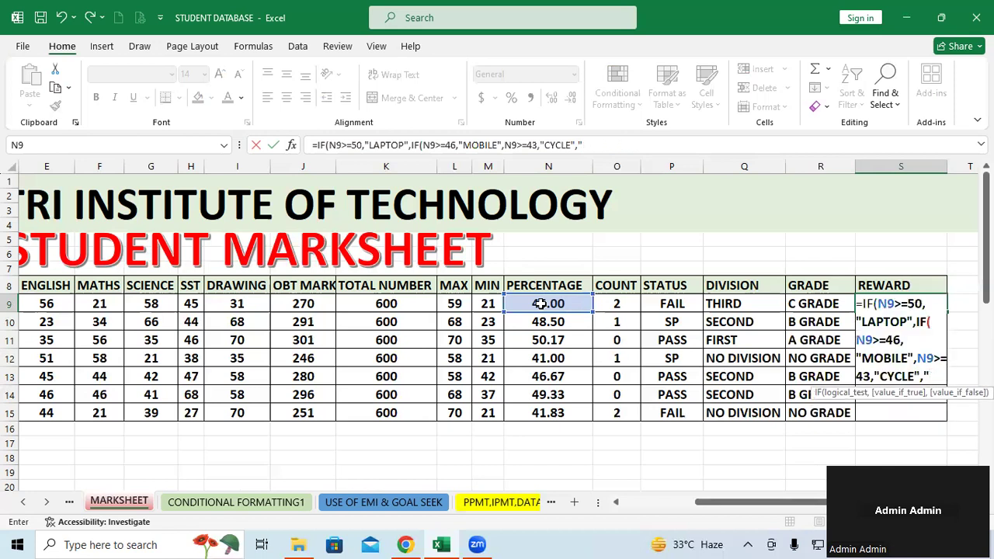
# Step: End the REWARD formula with "MEDAL" as the fallback value and three closing brackets, and try to enter it
pyautogui.write('MEDAL")))')
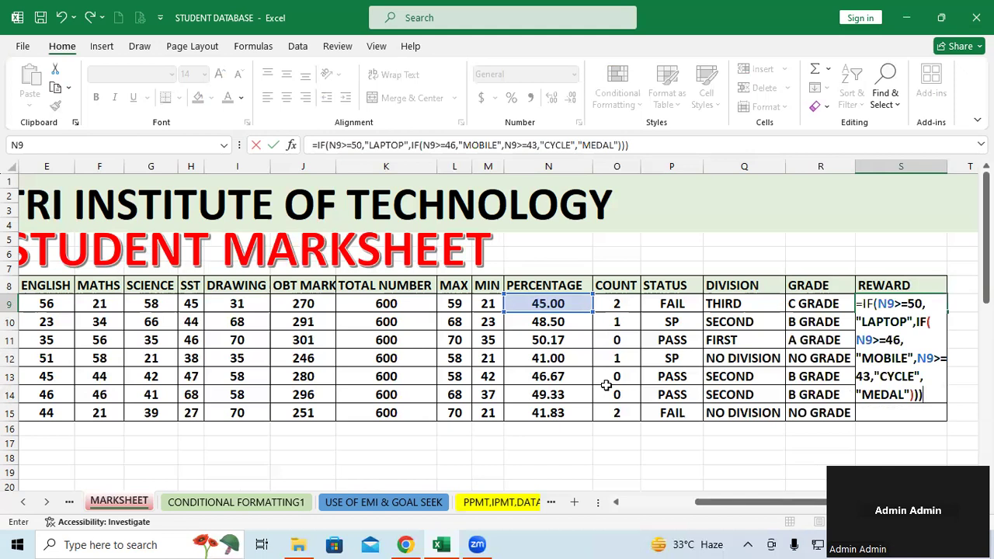
pyautogui.press('Return')
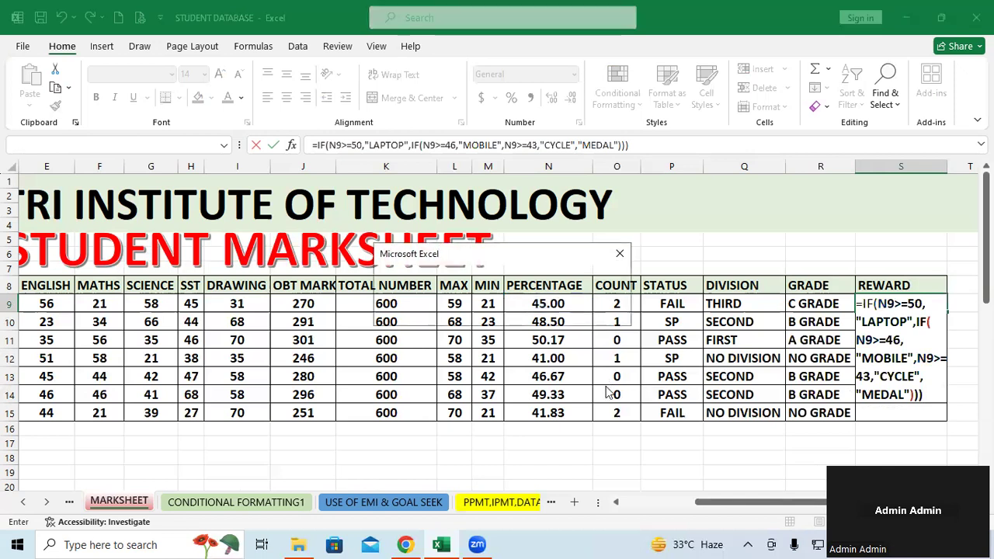
pyautogui.press('Return')
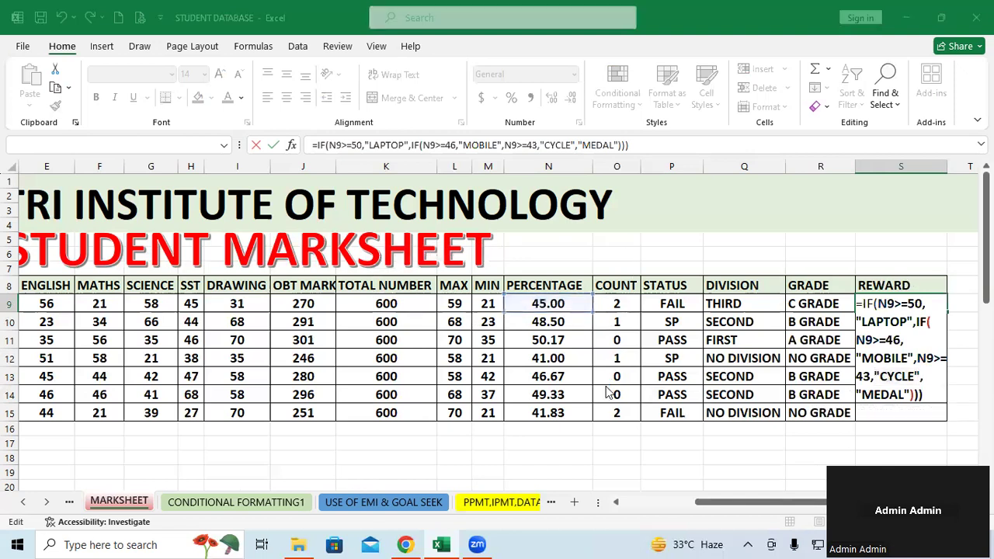
pyautogui.press('Return')
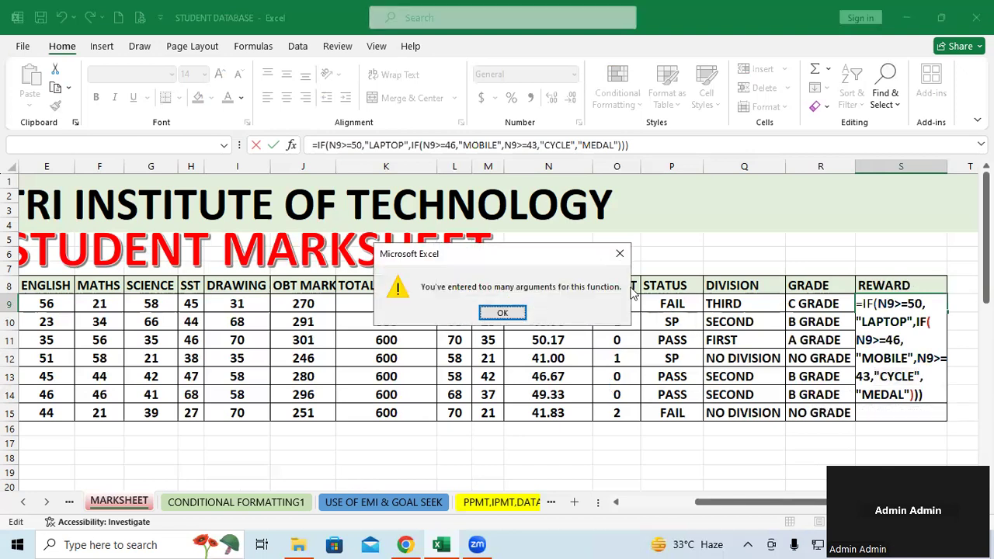
pyautogui.click(619, 254)
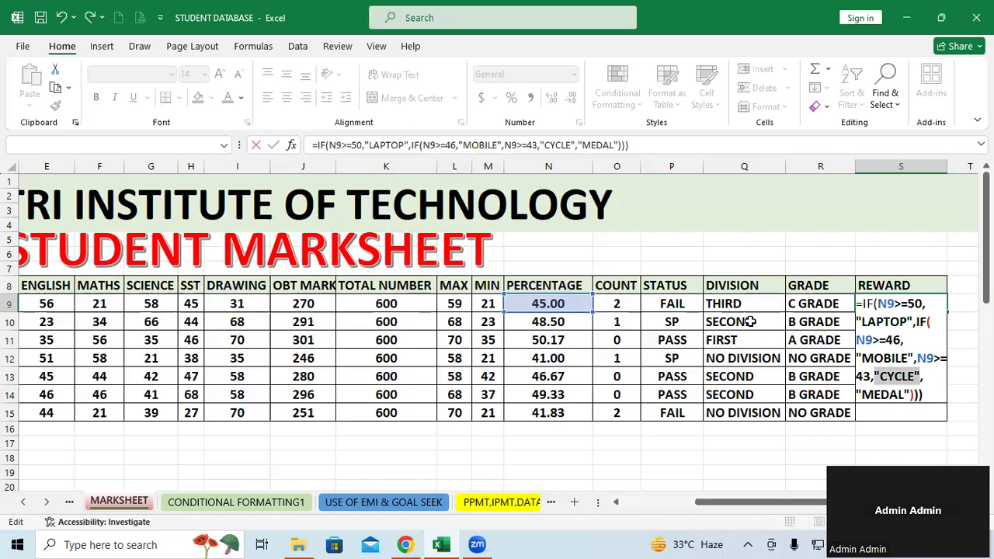
# Step: Insert the missing IF( before N9>=43 in the REWARD formula in S9 and enter the corrected formula
pyautogui.click(940, 383)
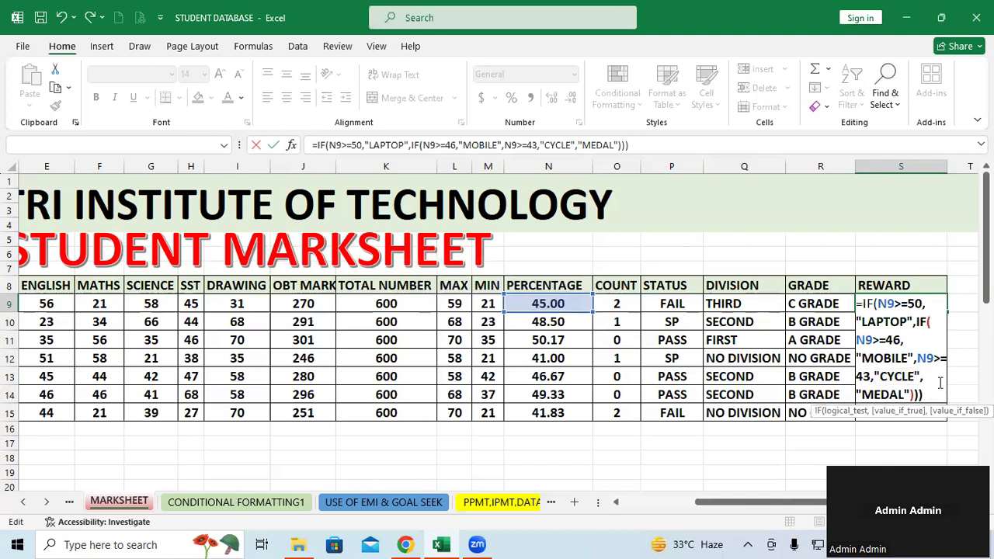
pyautogui.click(931, 394)
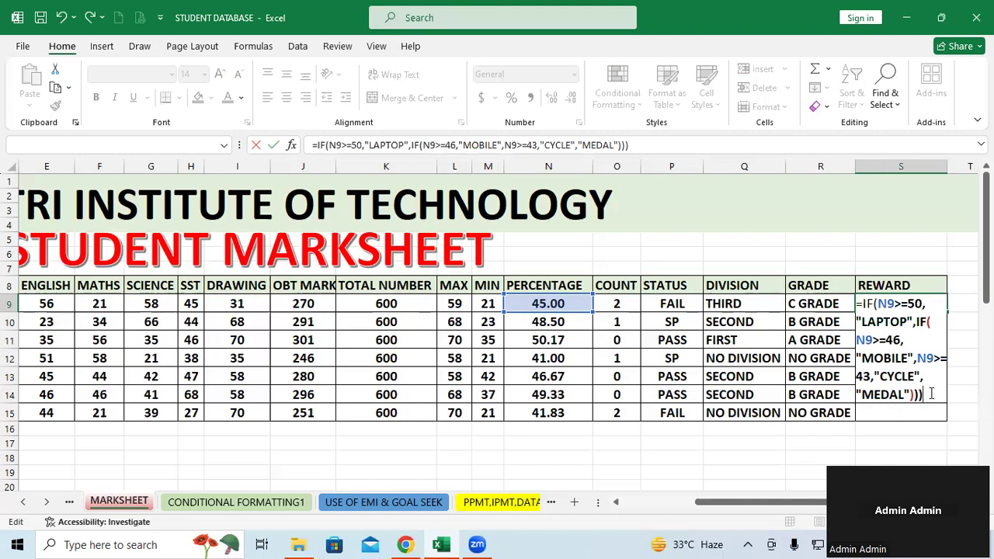
pyautogui.click(919, 357)
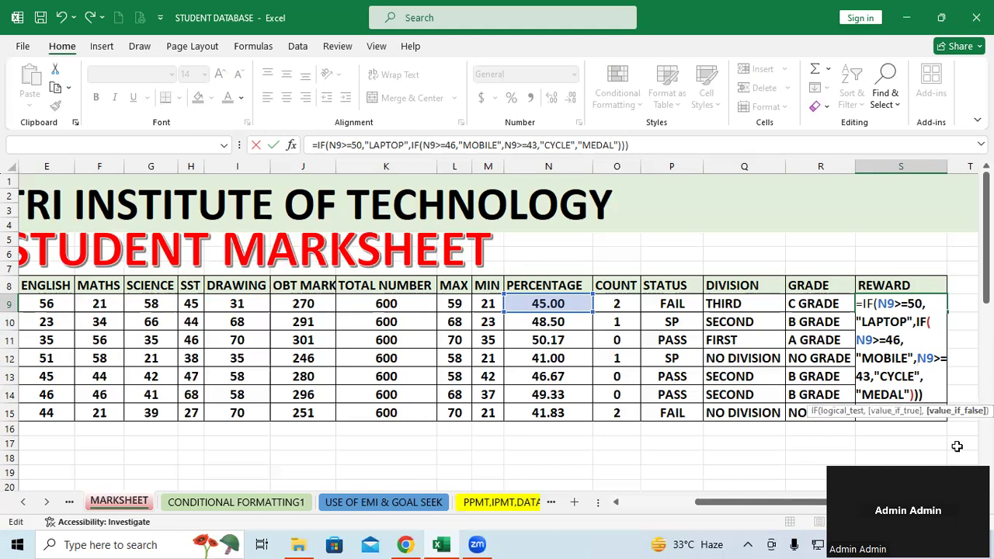
pyautogui.write('IF(')
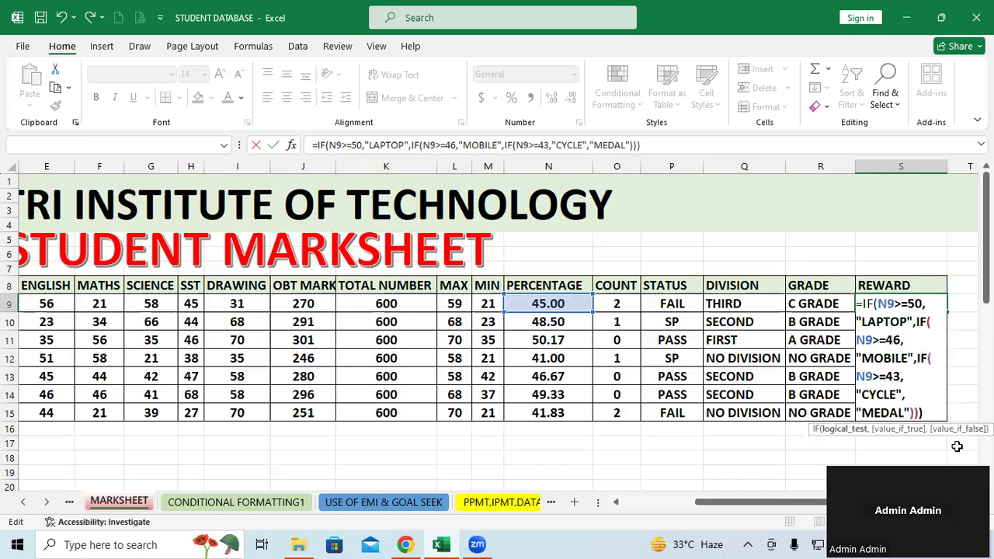
pyautogui.click(557, 303)
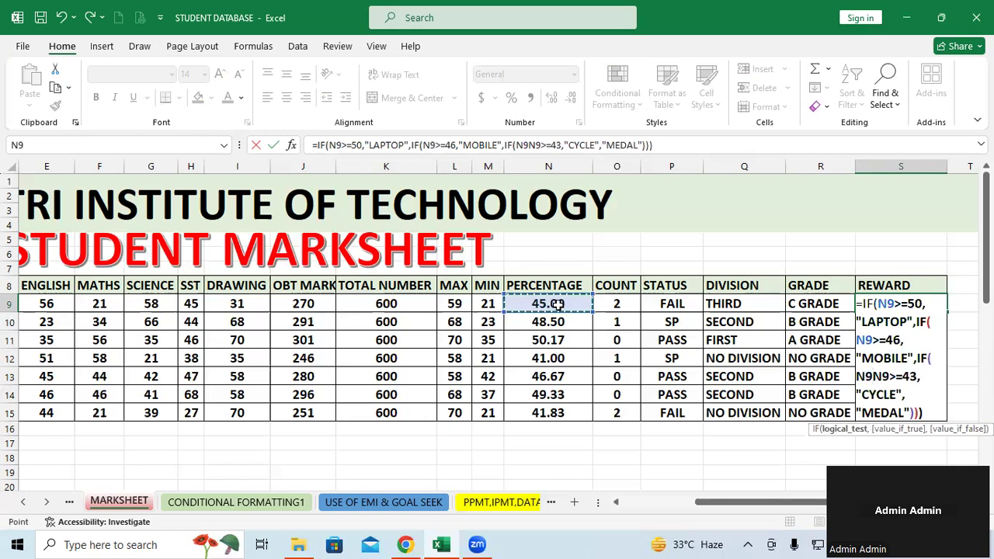
pyautogui.press('BackSpace')
pyautogui.press('BackSpace')
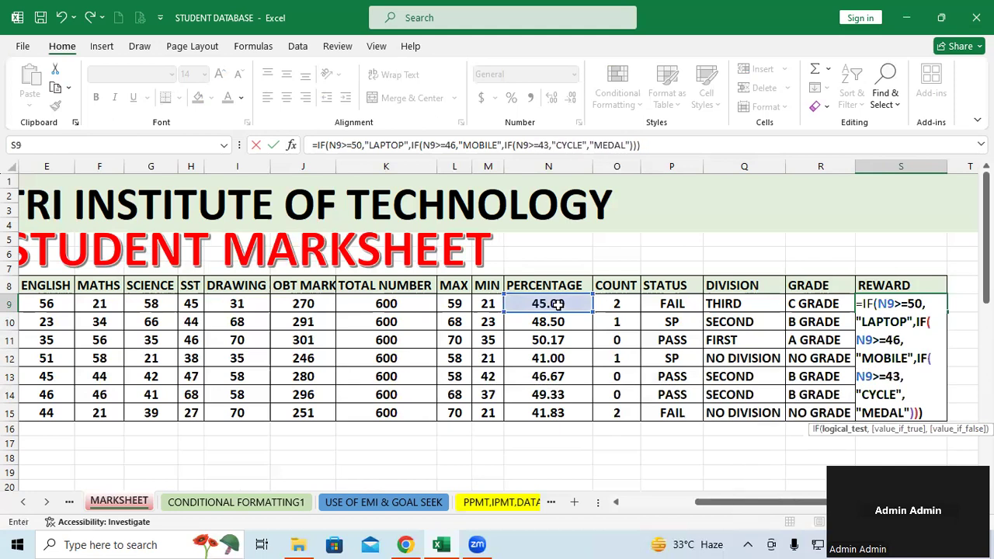
pyautogui.press('Return')
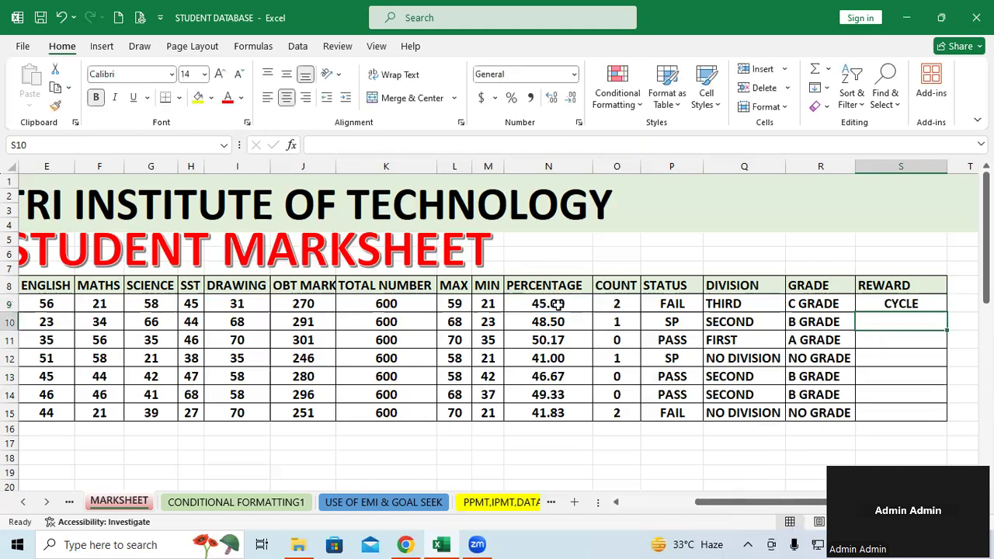
# Step: Fill the REWARD formula from S9 down to the last student in row 15
pyautogui.click(932, 305)
pyautogui.doubleClick(948, 313)
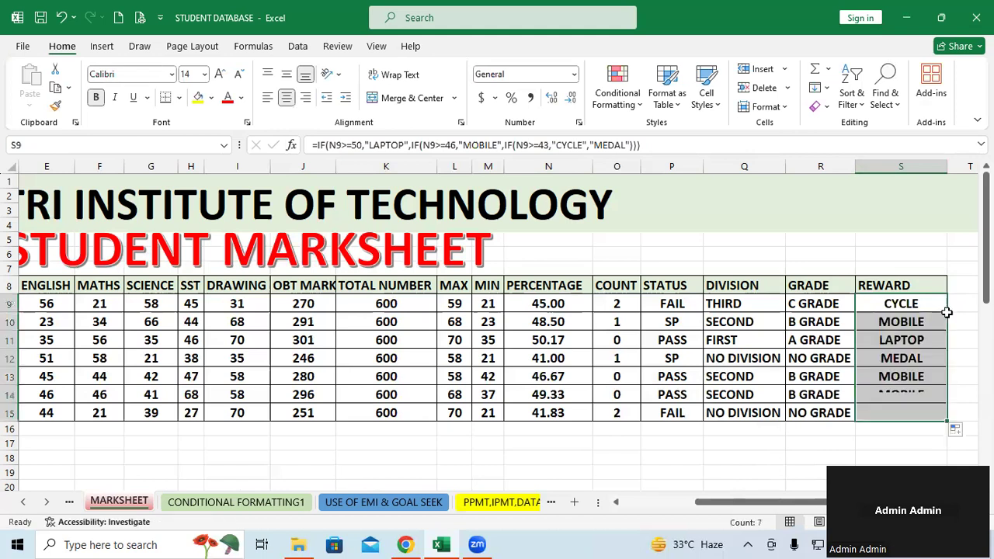
pyautogui.click(844, 444)
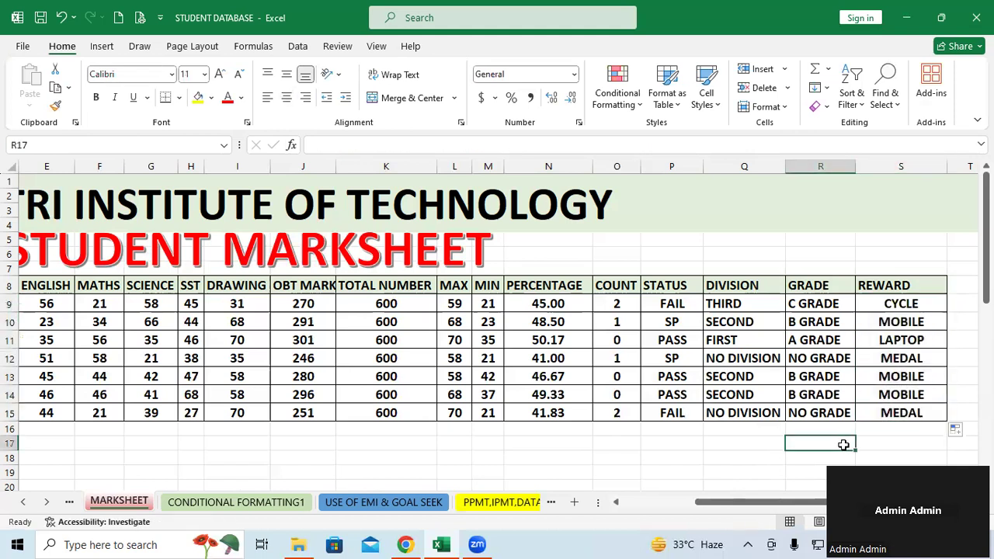
# Step: Check the rewards in rows 11 and 12 against those students' percentages and grades
pyautogui.moveTo(895, 342); pyautogui.dragTo(548, 339)
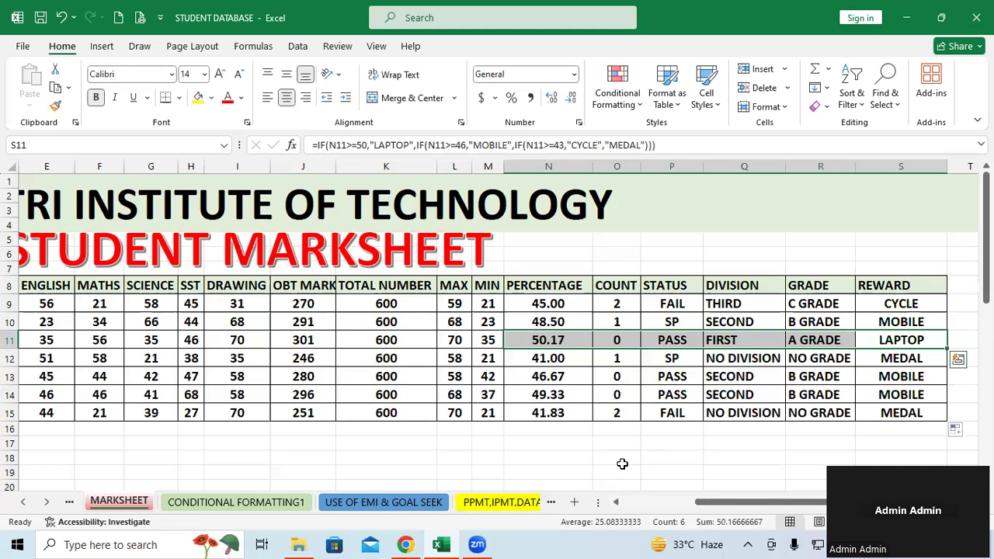
pyautogui.click(670, 459)
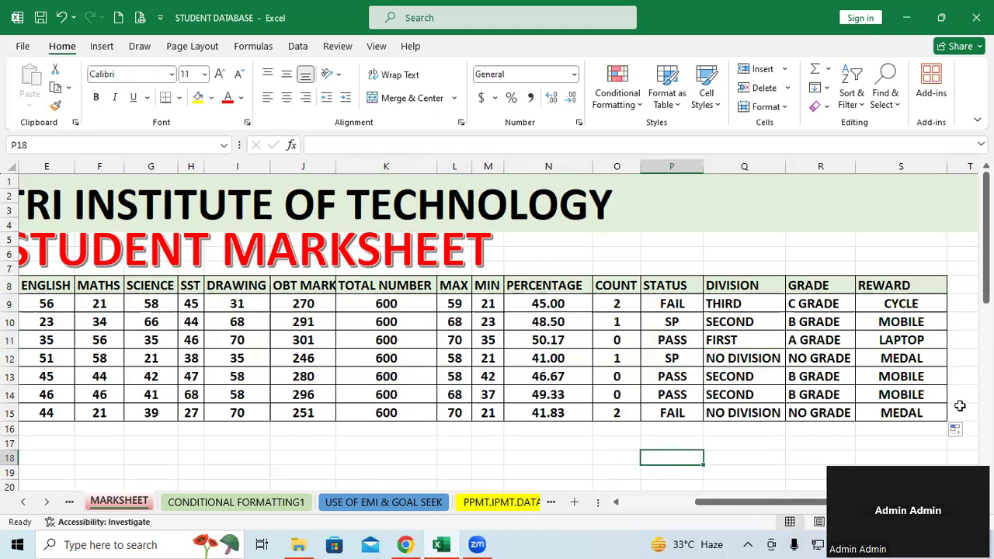
pyautogui.moveTo(901, 358); pyautogui.dragTo(800, 411)
pyautogui.moveTo(906, 359); pyautogui.dragTo(824, 358)
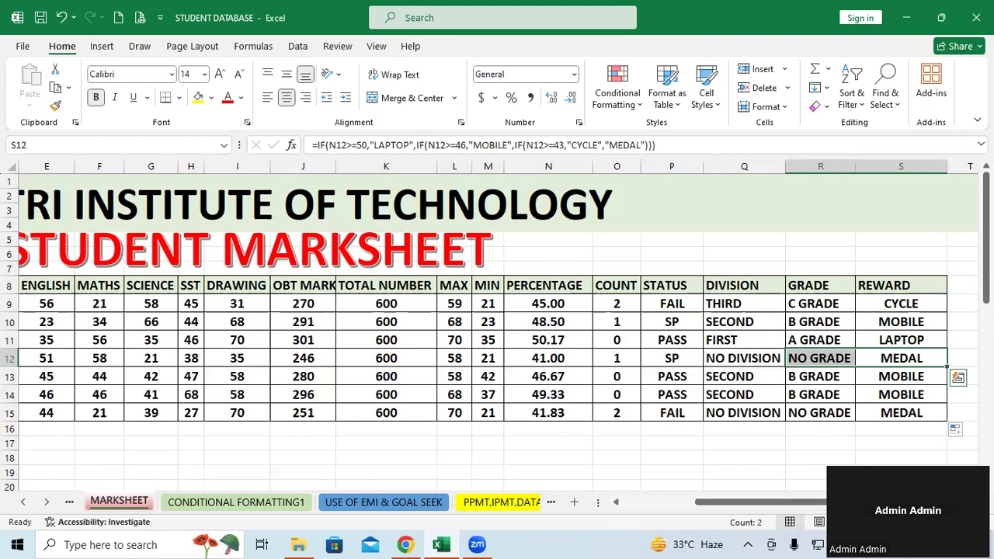
# Step: Switch to the CONDITIONAL FORMATTING1 sheet and bring its whole student marks table into view
pyautogui.click(219, 502)
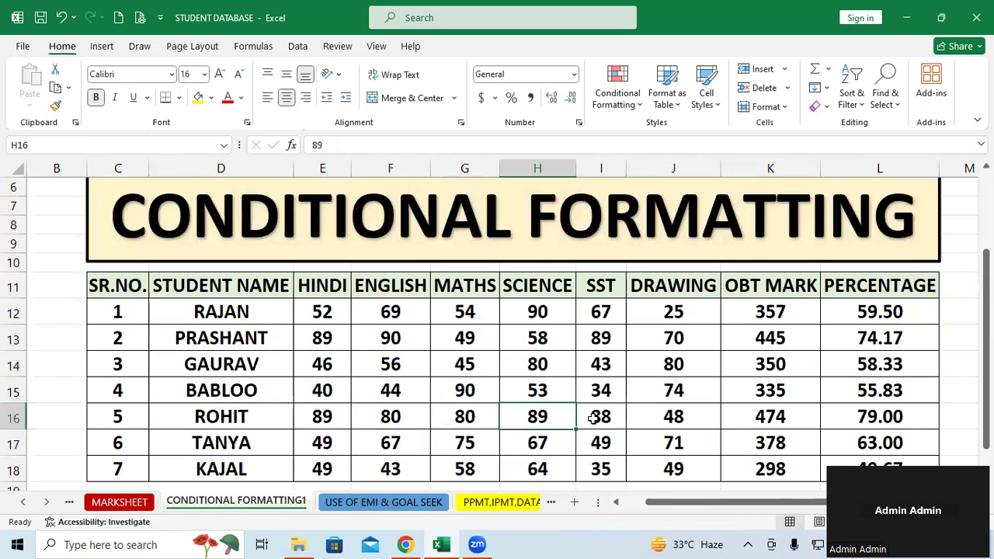
pyautogui.scroll(-2, 594, 418)
pyautogui.scroll(2, 593, 419)
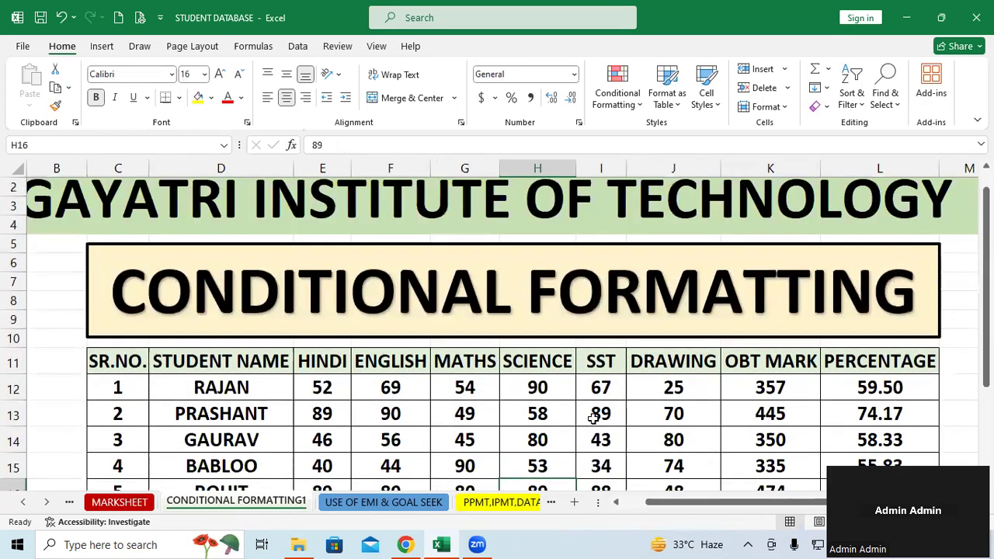
pyautogui.scroll(-1, 593, 419)
pyautogui.scroll(-1, 593, 419)
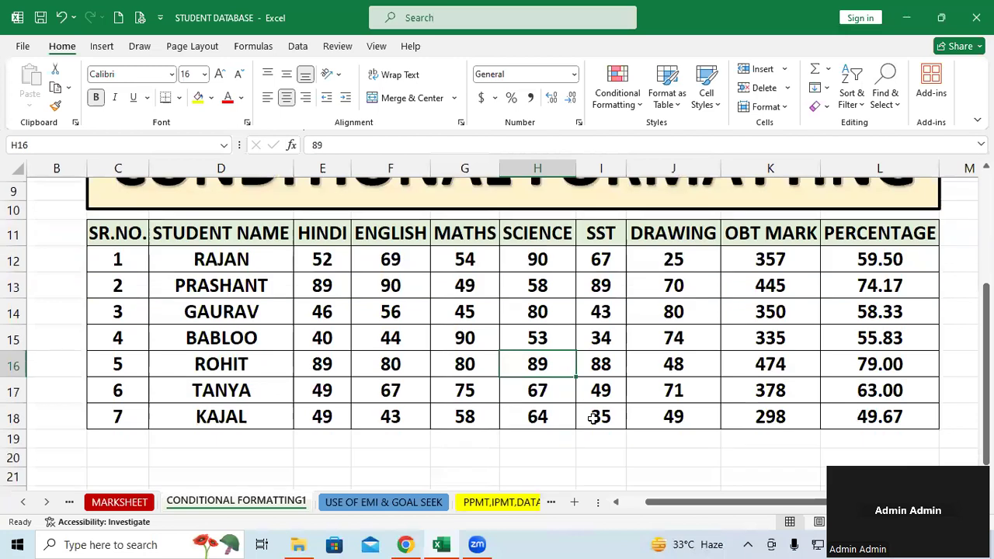
pyautogui.scroll(-1, 593, 420)
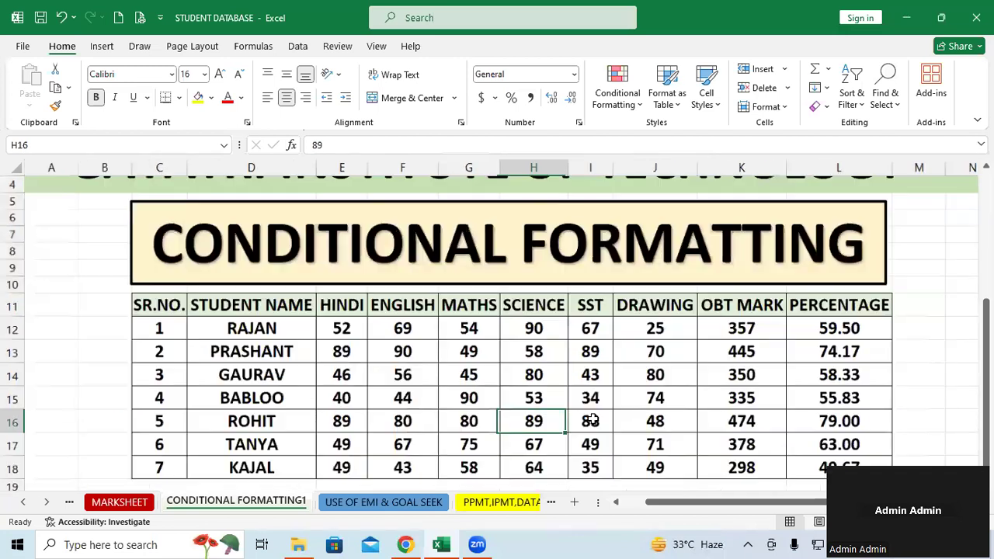
pyautogui.click(945, 374)
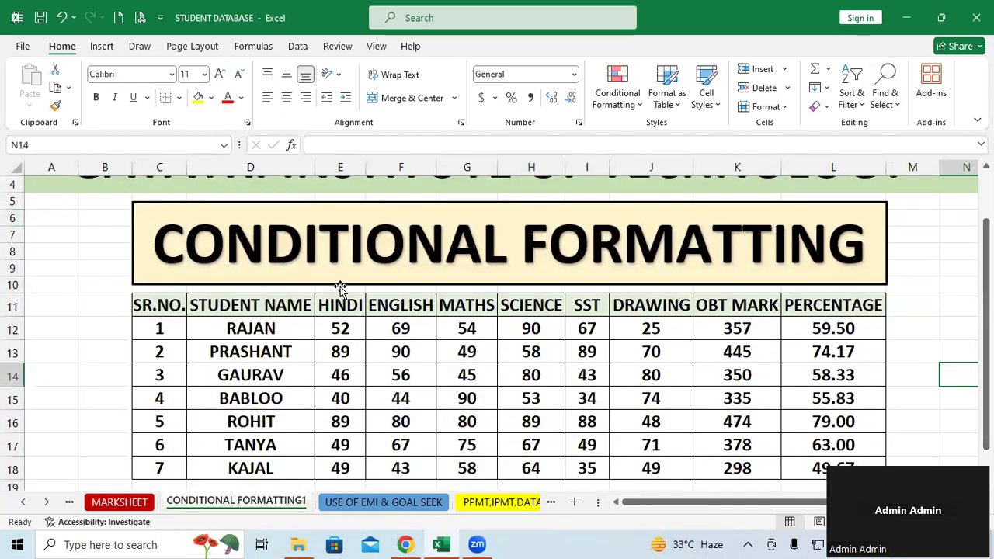
pyautogui.scroll(1, 373, 292)
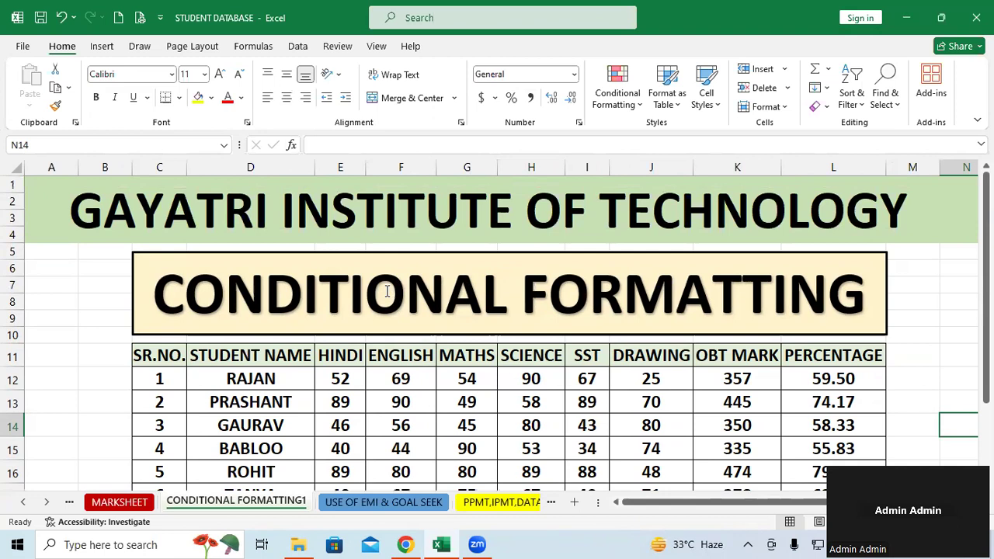
pyautogui.scroll(-3, 387, 292)
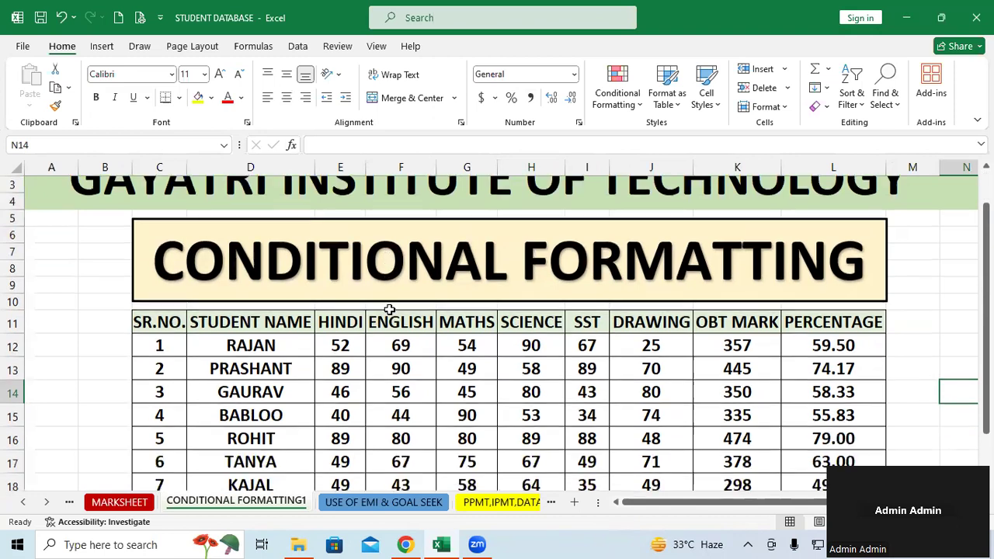
pyautogui.scroll(1, 488, 295)
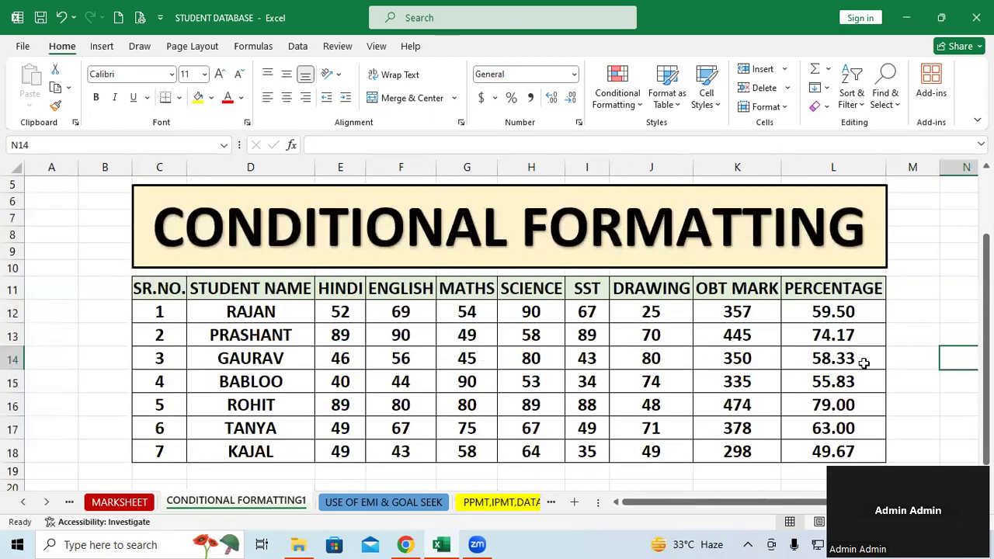
# Step: Examine the percentage and obtained-mark formulas in row 12 and the subject marks range E12:J18
pyautogui.click(845, 308)
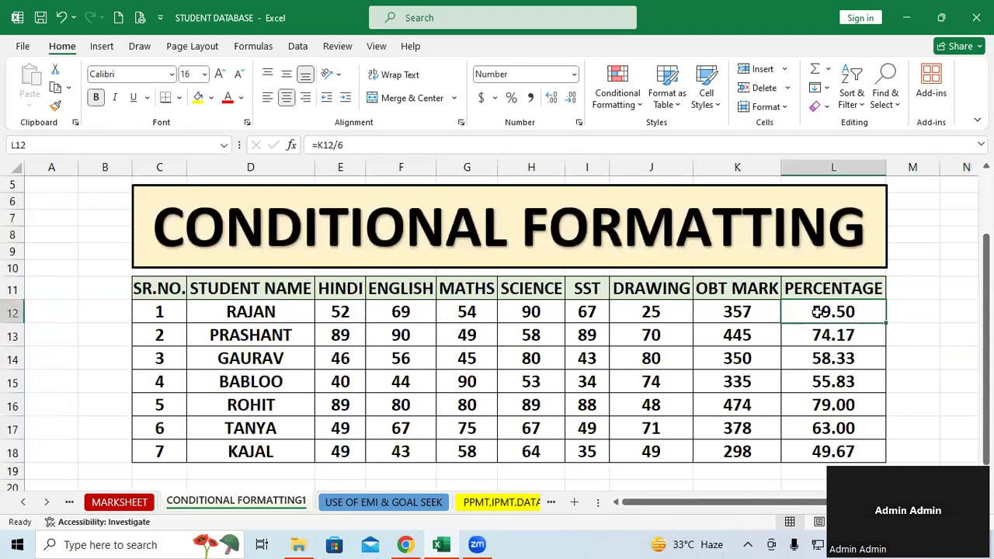
pyautogui.click(703, 307)
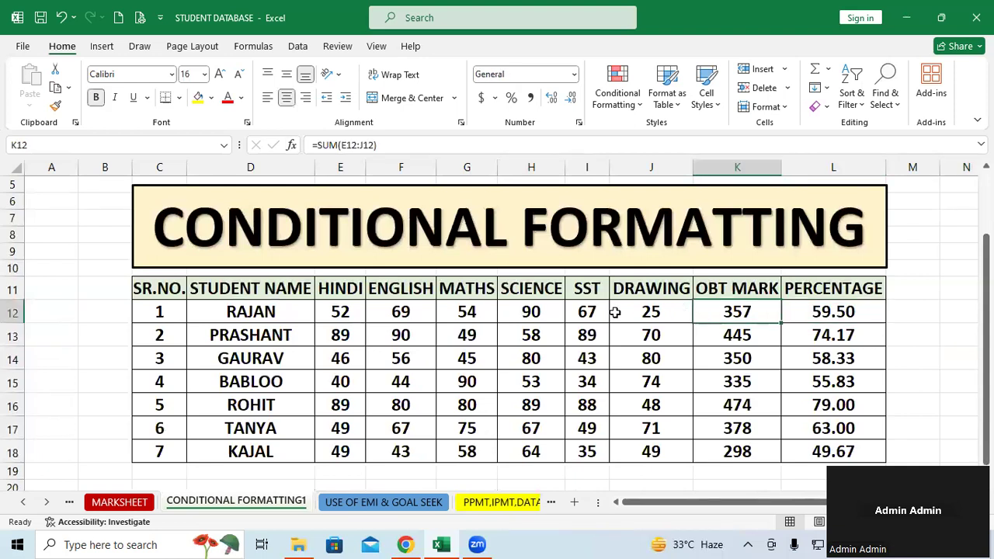
pyautogui.click(340, 311)
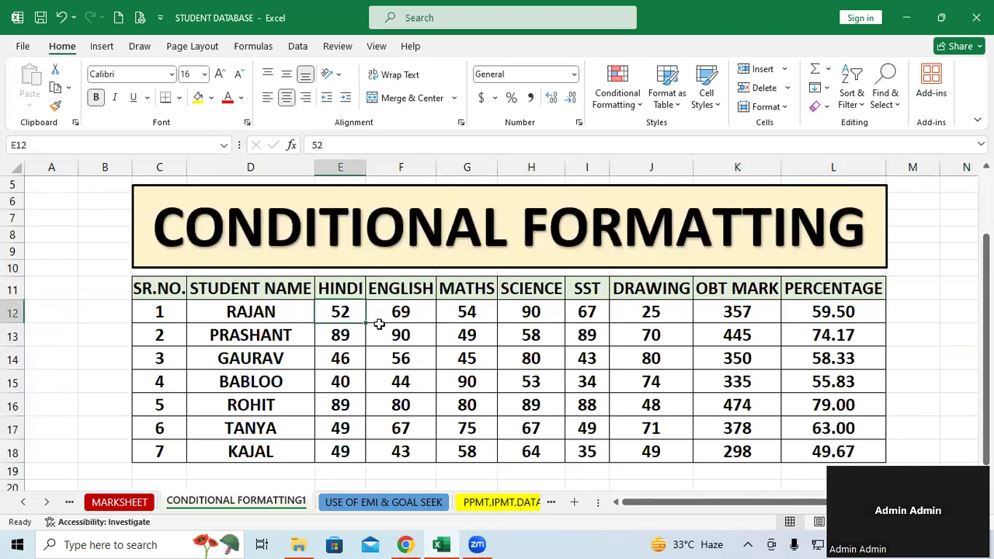
pyautogui.keyDown('shift'); pyautogui.click(645, 445); pyautogui.keyUp('shift')
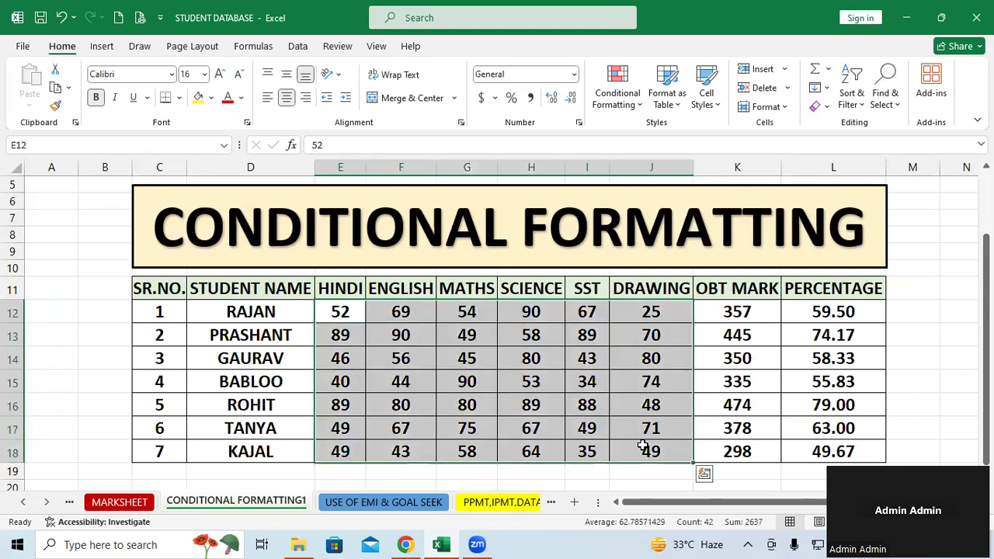
pyautogui.click(947, 386)
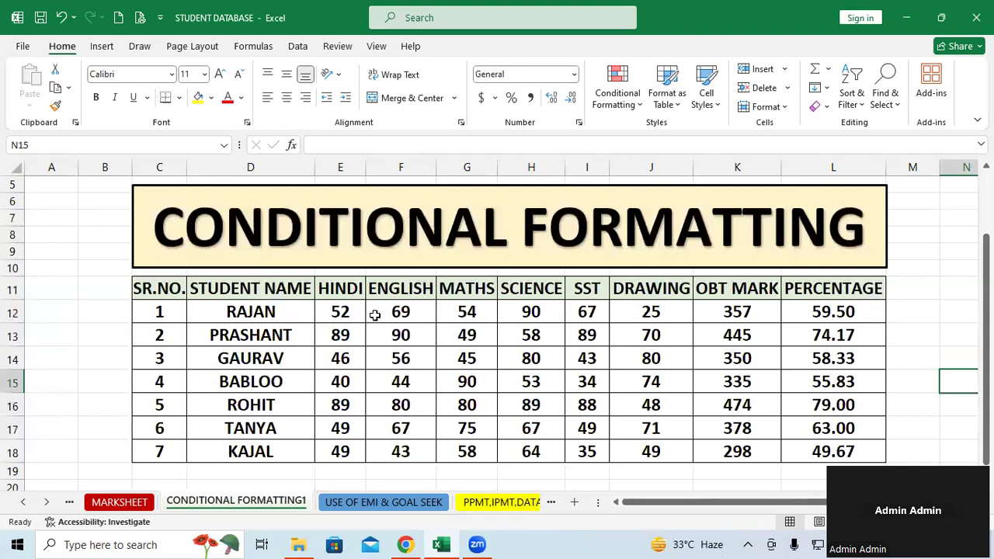
# Step: Select the subject marks E12:J18 and bring up the conditional formatting rules for highlighting cells
pyautogui.moveTo(340, 311); pyautogui.dragTo(643, 452)
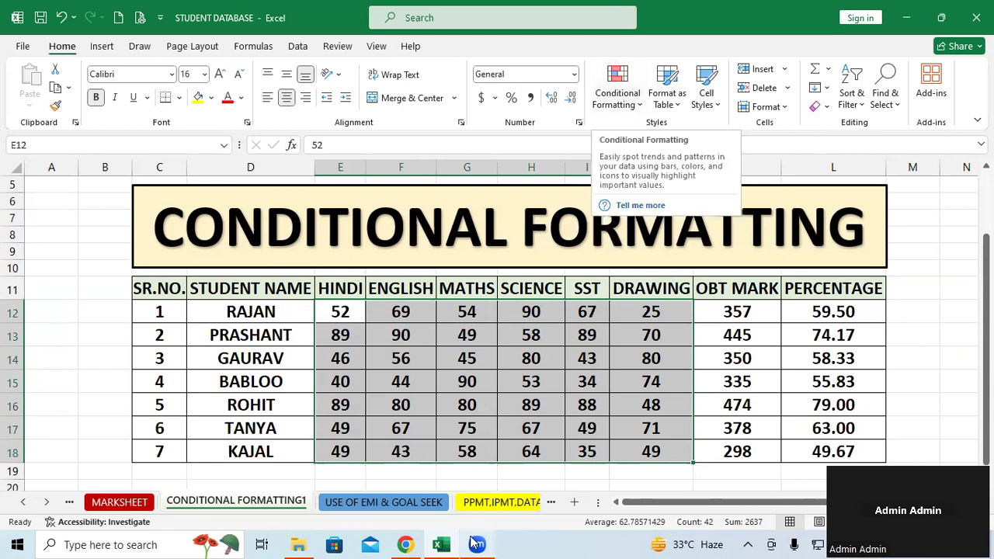
pyautogui.click(632, 105)
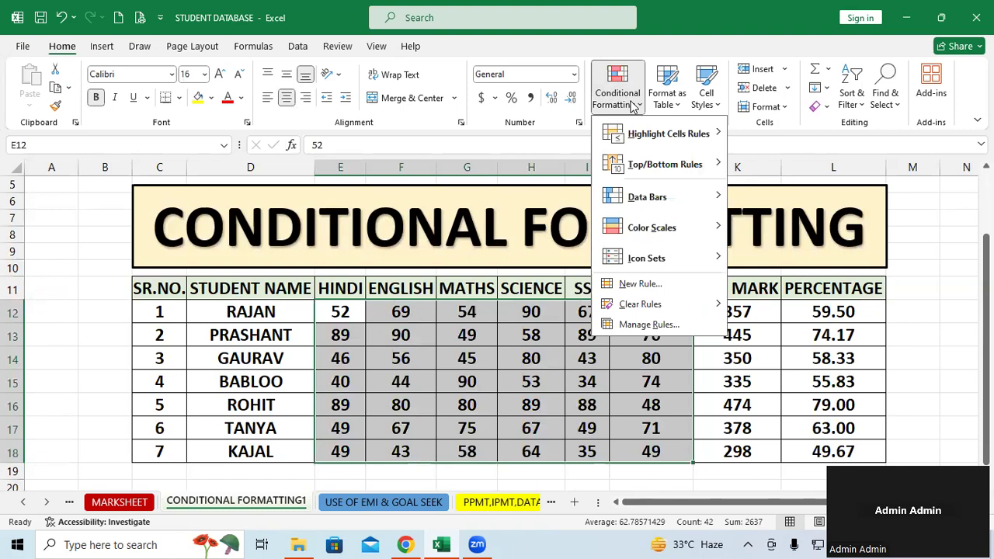
pyautogui.moveTo(618, 125)
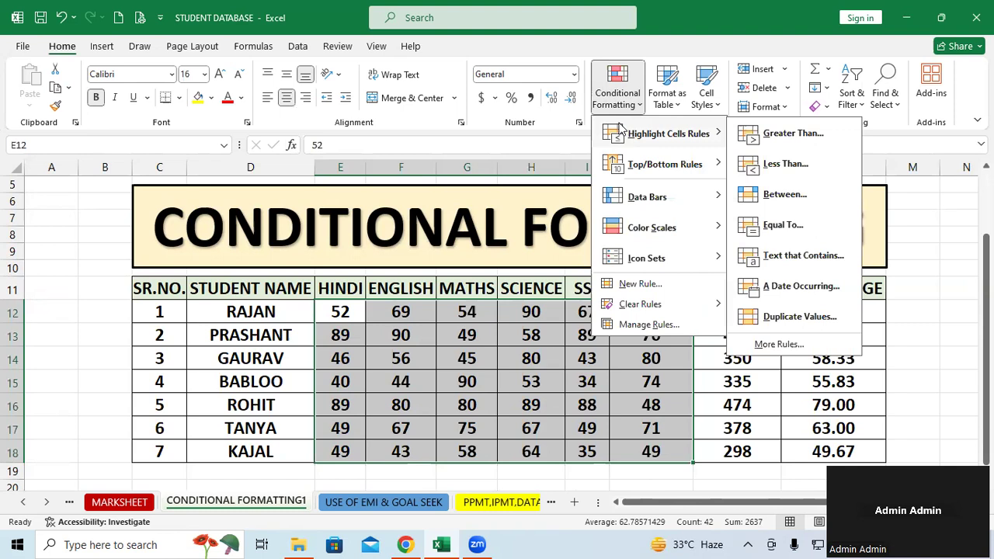
# Step: Take the workbook window out of its maximized state, reposition it and widen it to span the desktop
pyautogui.click(943, 19)
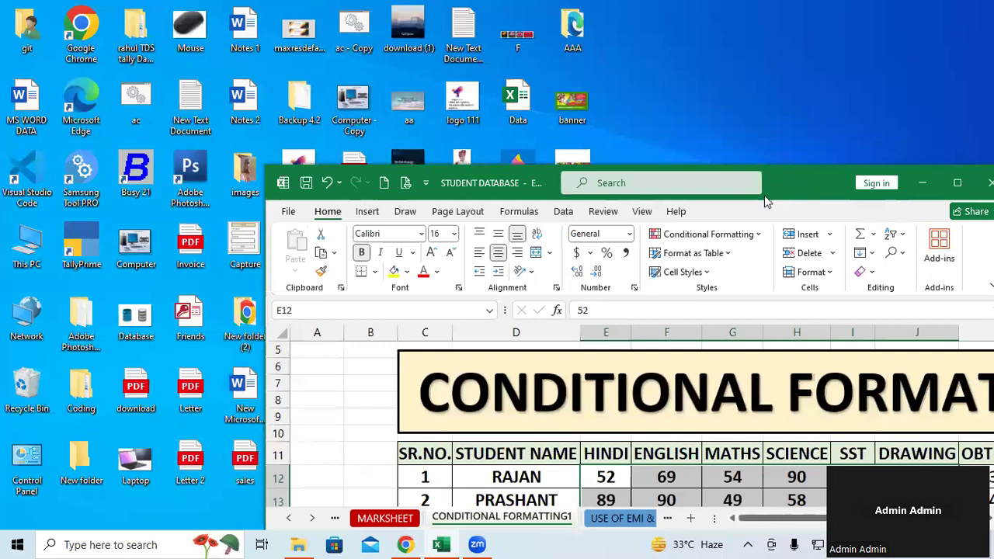
pyautogui.moveTo(765, 195); pyautogui.dragTo(498, 176)
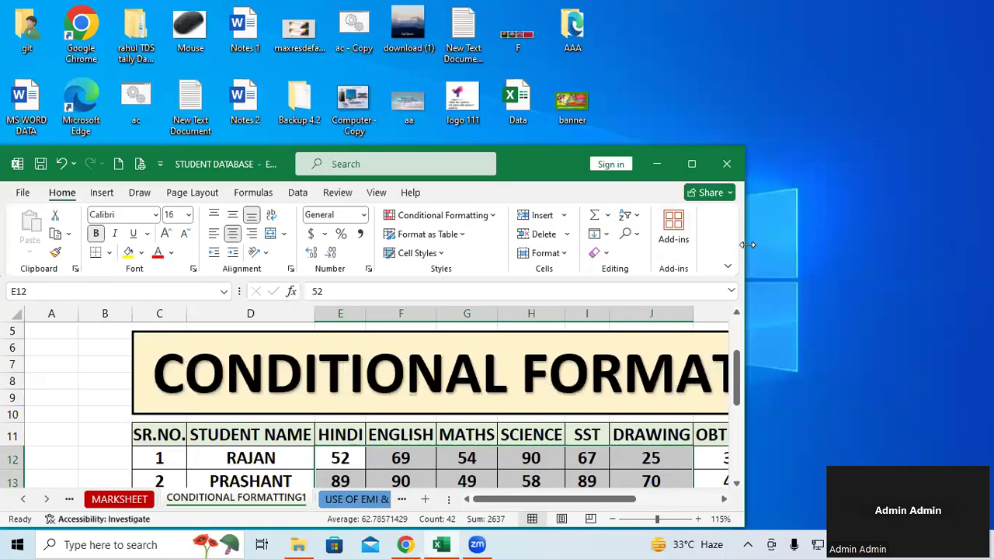
pyautogui.moveTo(747, 245); pyautogui.dragTo(989, 244)
# Step: Start a Greater Than highlight rule for the selected subject marks and arrange the window and dialog to show the marks
pyautogui.click(619, 232)
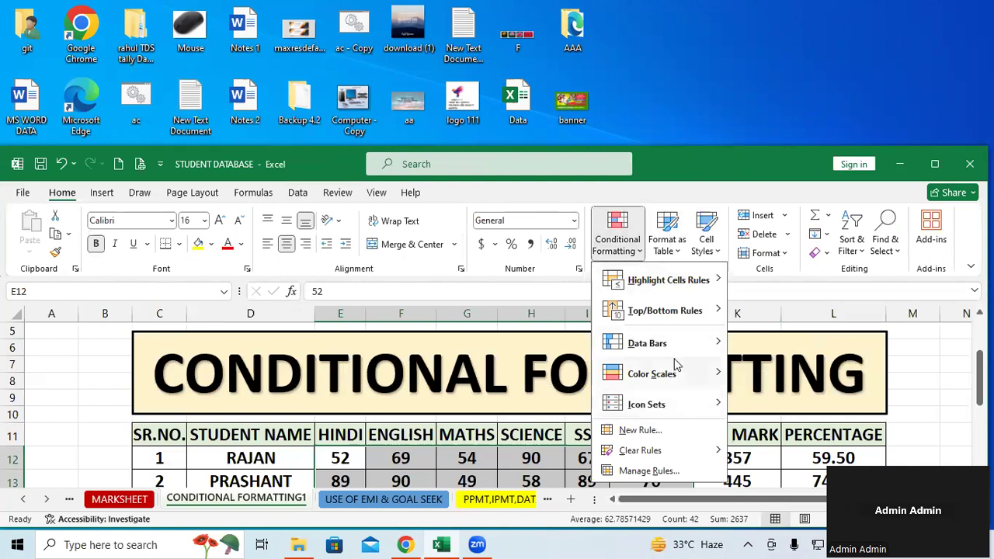
pyautogui.moveTo(675, 355)
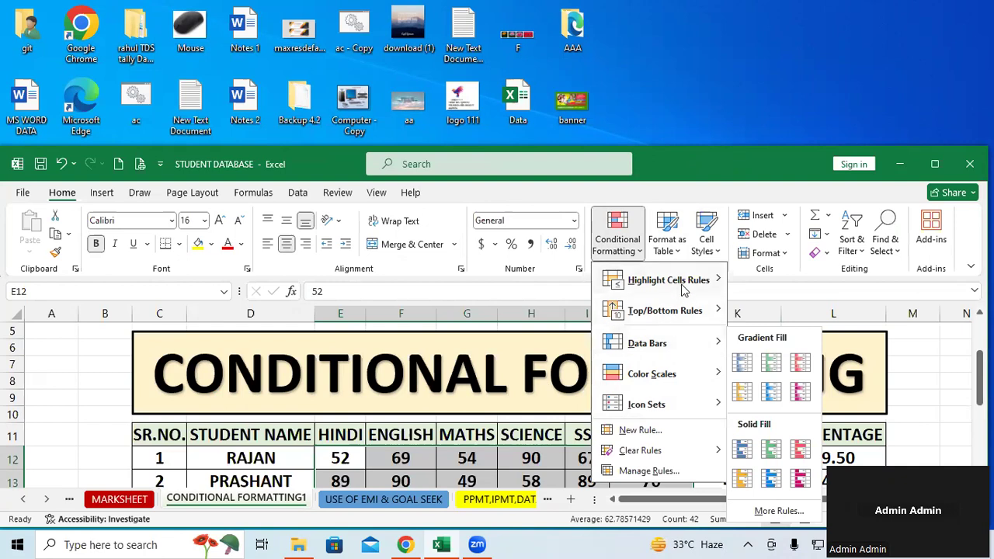
pyautogui.moveTo(684, 289)
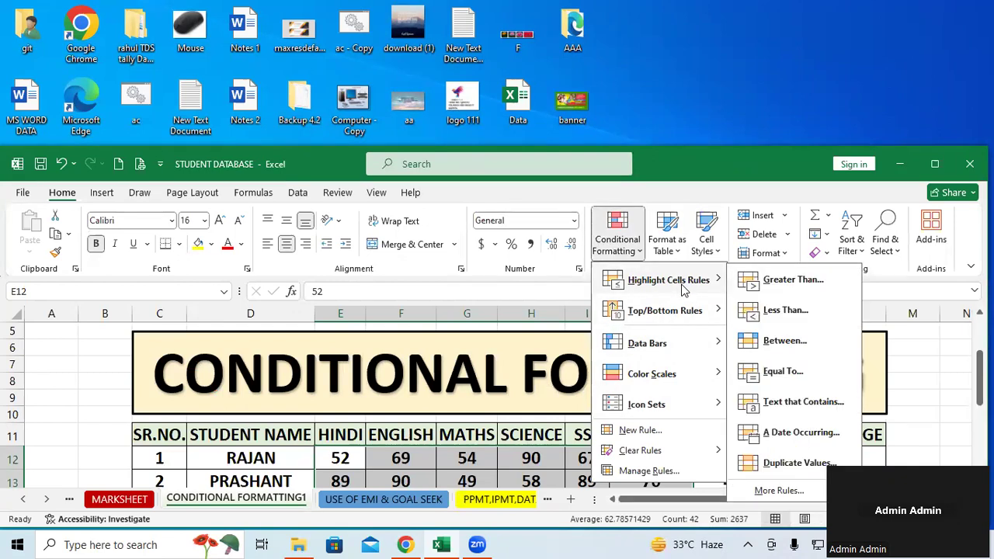
pyautogui.click(808, 281)
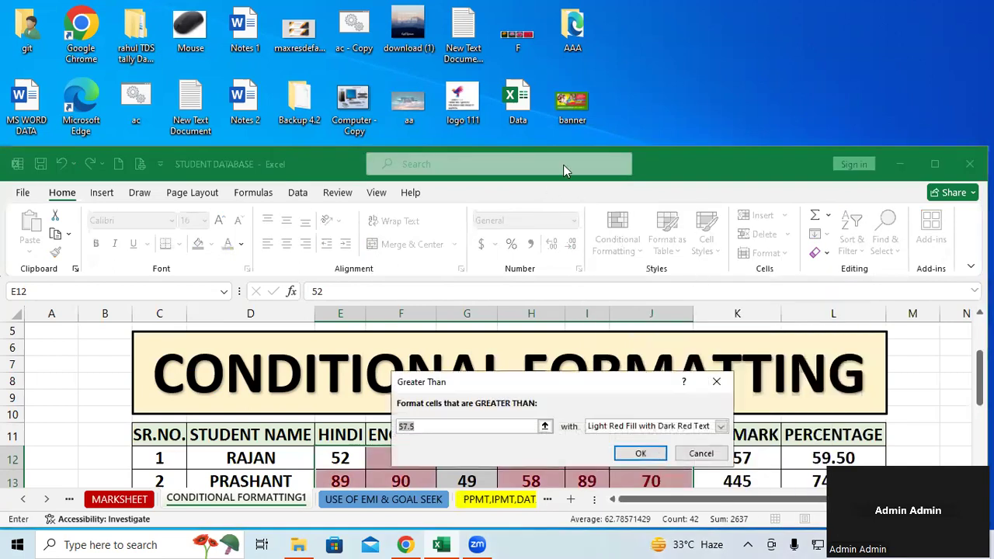
pyautogui.click(724, 179)
pyautogui.moveTo(724, 184); pyautogui.dragTo(701, 48)
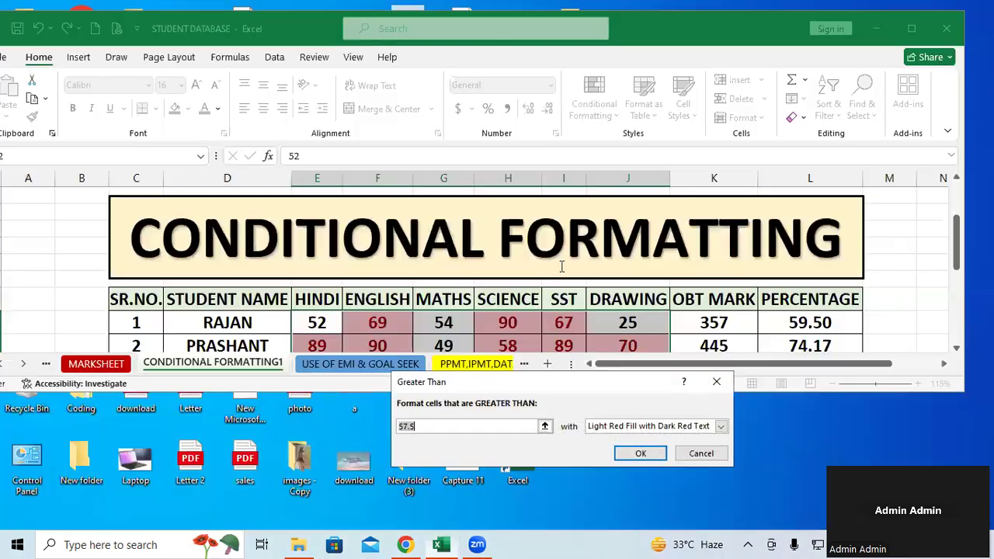
pyautogui.doubleClick(836, 396)
pyautogui.moveTo(604, 386); pyautogui.dragTo(401, 128)
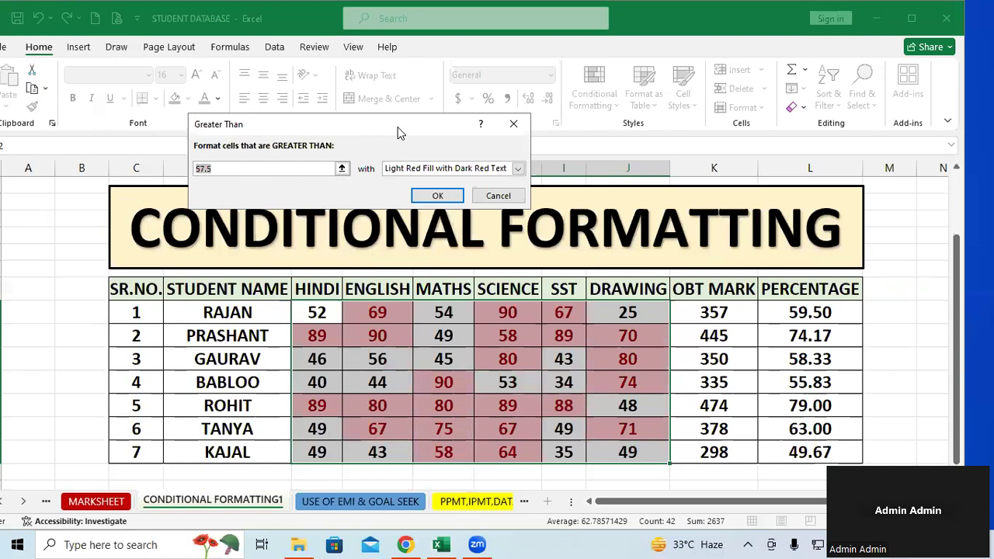
pyautogui.moveTo(410, 124); pyautogui.dragTo(327, 173)
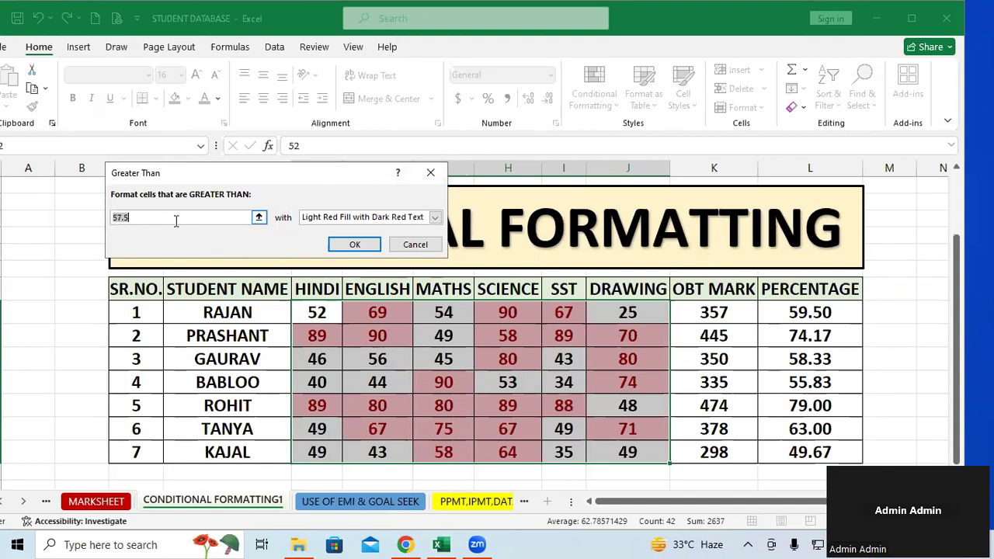
# Step: Try a Greater Than threshold of 80 on the subject marks, then dismiss the rule without applying it
pyautogui.press('BackSpace')
pyautogui.press('BackSpace')
pyautogui.press('BackSpace')
pyautogui.press('BackSpace')
pyautogui.write('80')
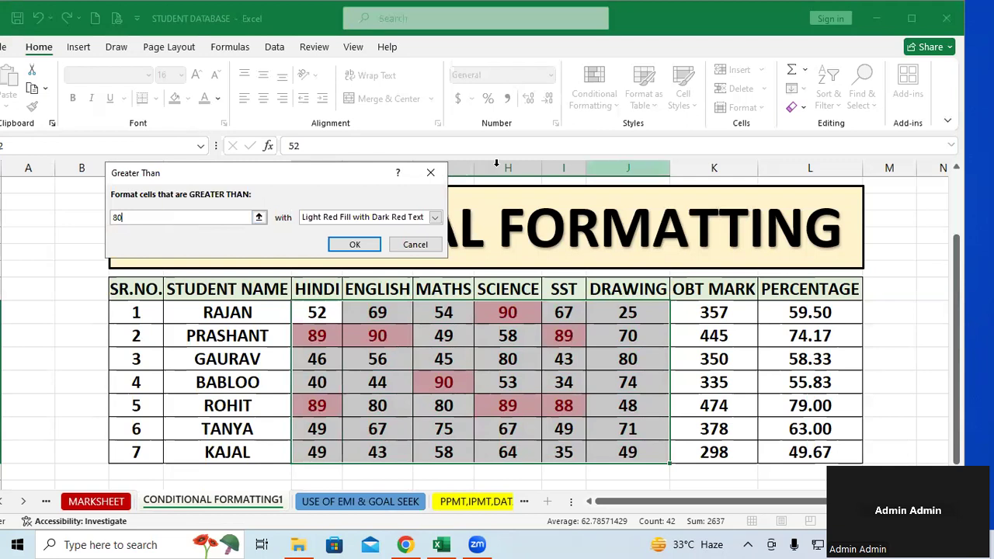
pyautogui.click(430, 173)
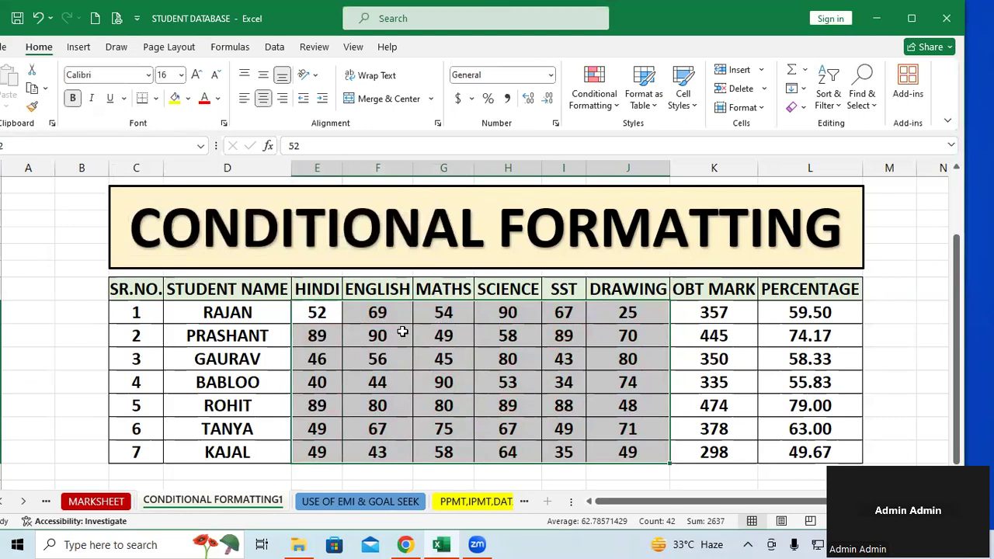
# Step: Bring up the Greater Than rule again for the subject marks and extend the window to show all student rows
pyautogui.click(596, 78)
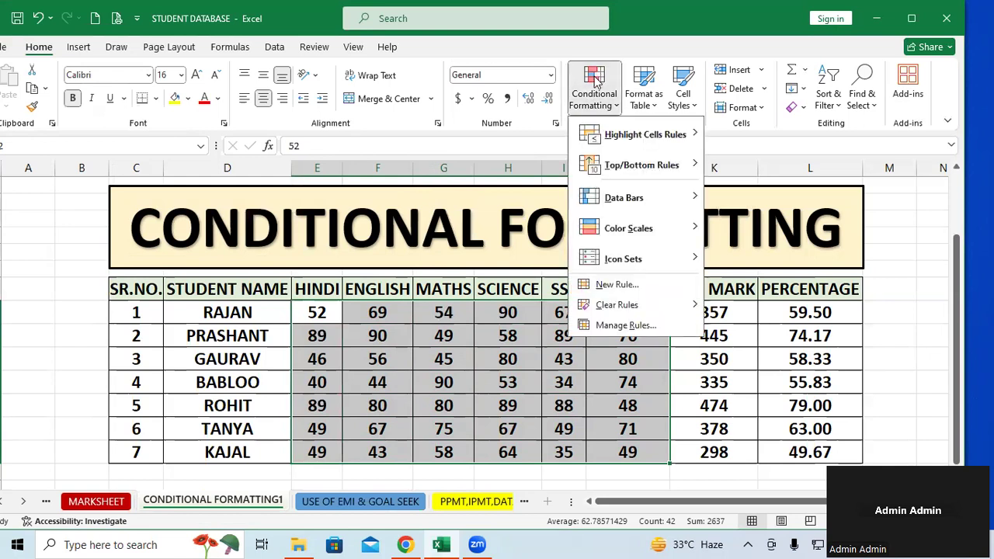
pyautogui.click(755, 24)
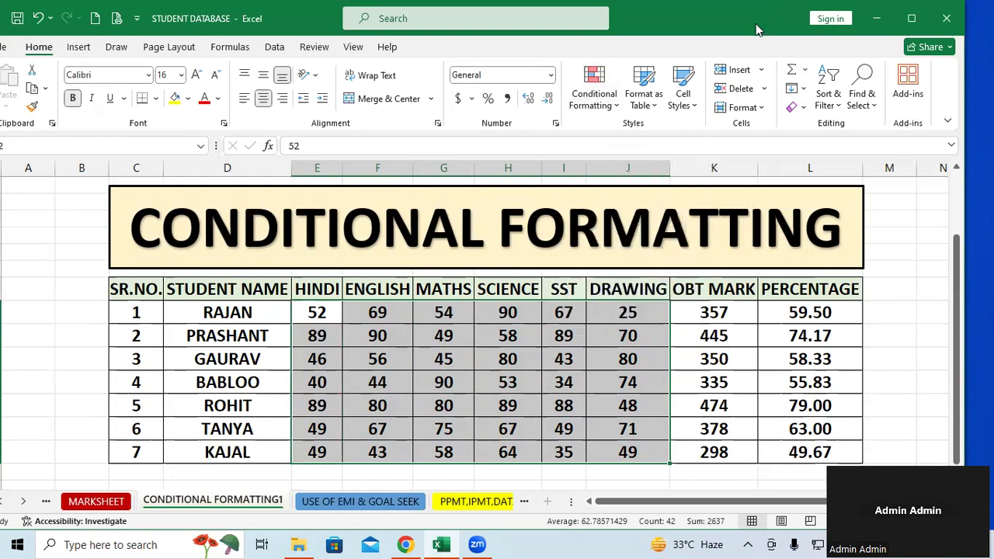
pyautogui.moveTo(756, 24); pyautogui.dragTo(757, 118)
pyautogui.click(606, 203)
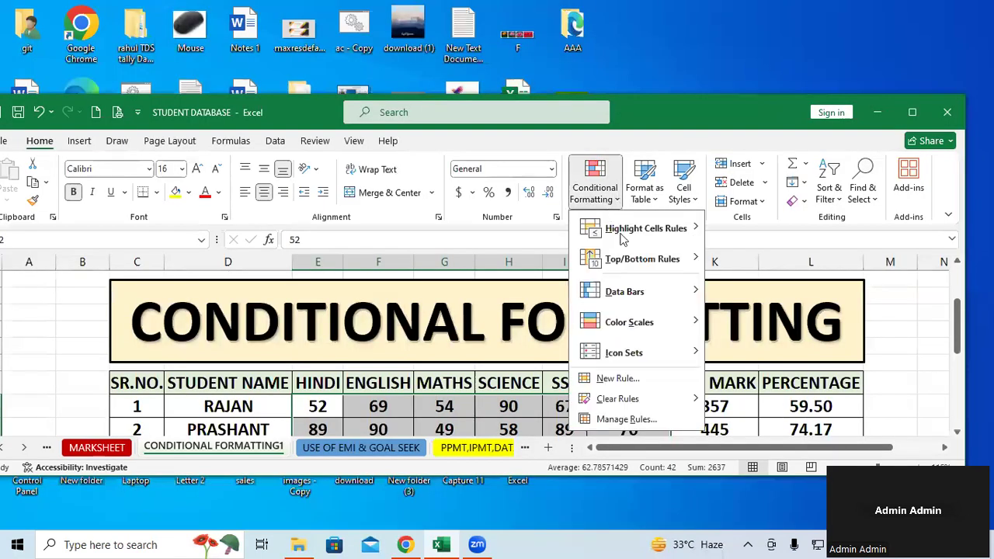
pyautogui.moveTo(660, 239)
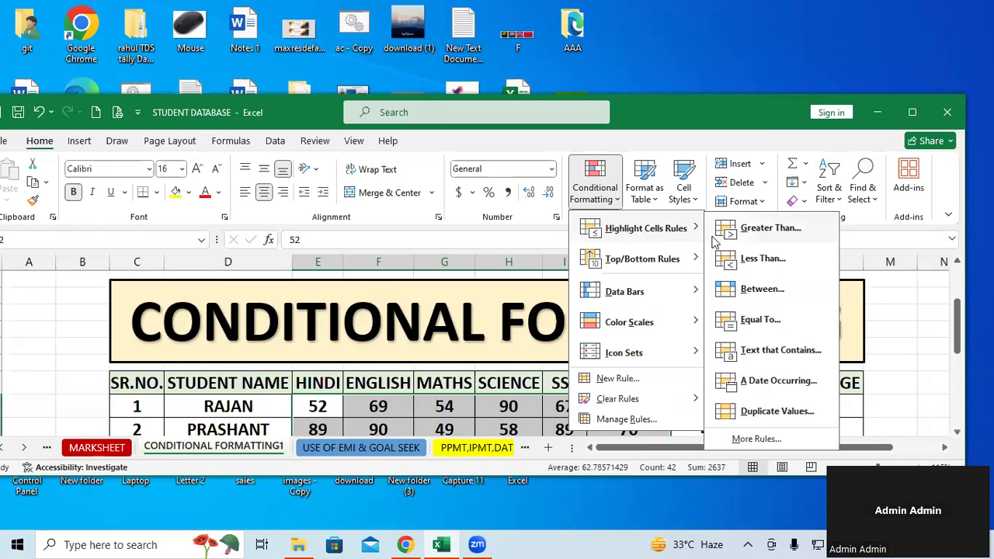
pyautogui.click(779, 233)
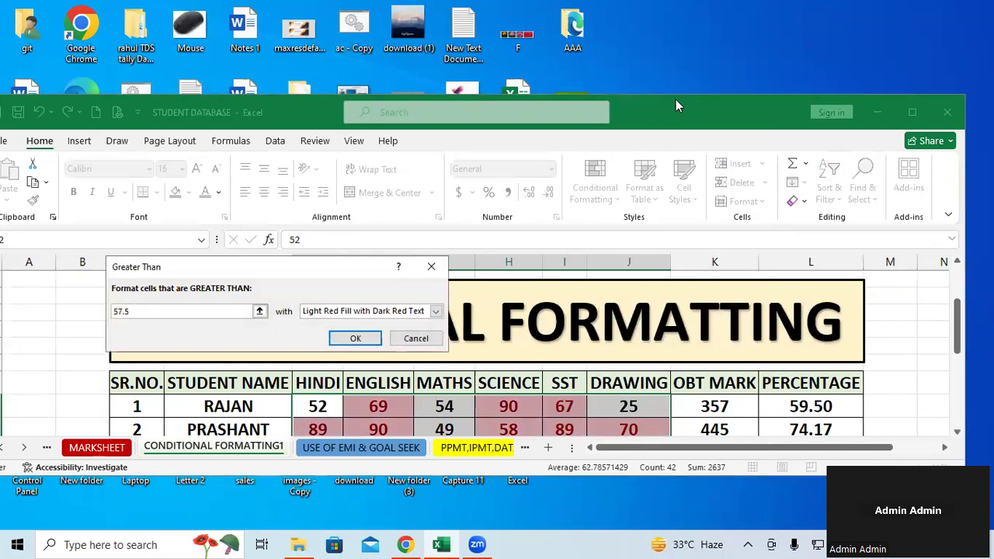
pyautogui.moveTo(676, 100); pyautogui.dragTo(662, 15)
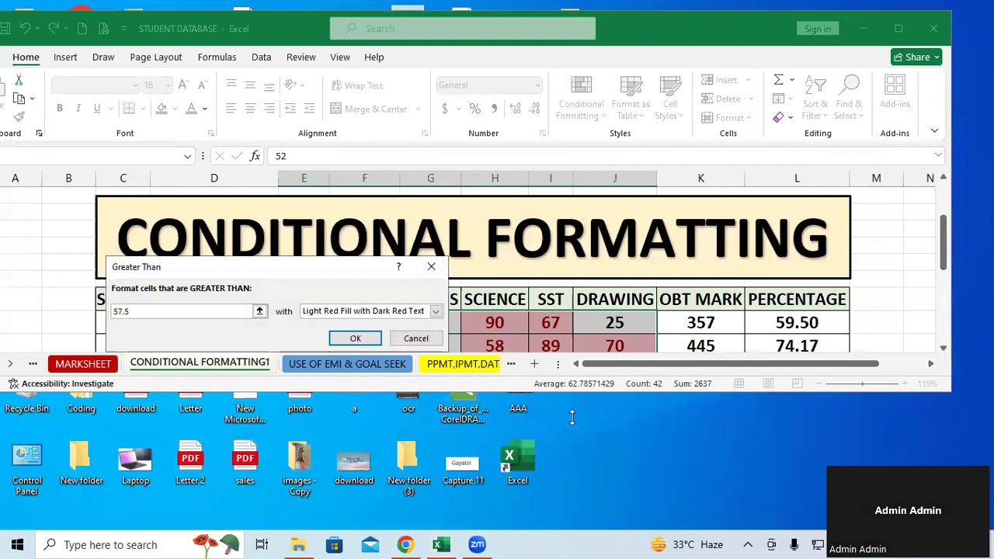
pyautogui.doubleClick(694, 11)
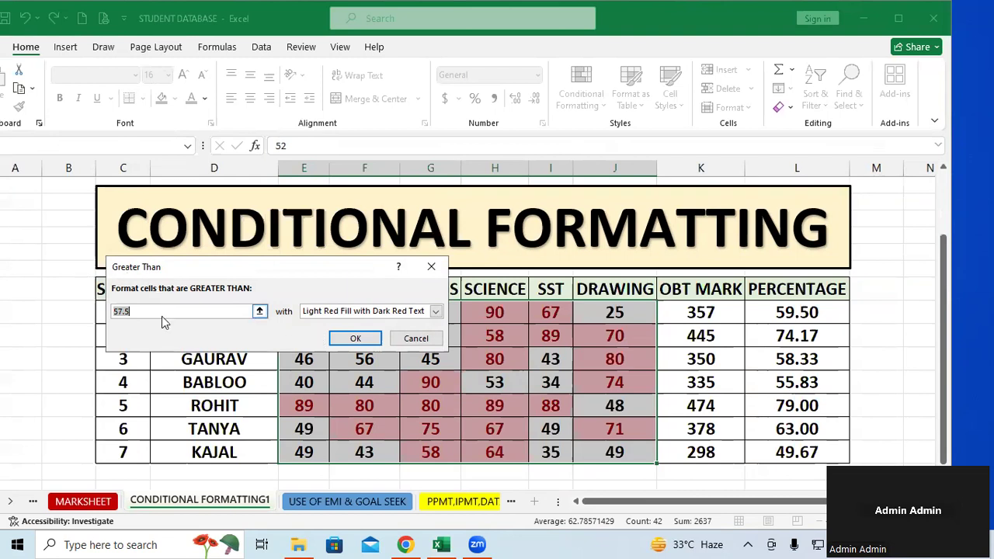
# Step: Preview highlighting marks greater than 80 with the dialog clear of the table, then discard the rule
pyautogui.write('80')
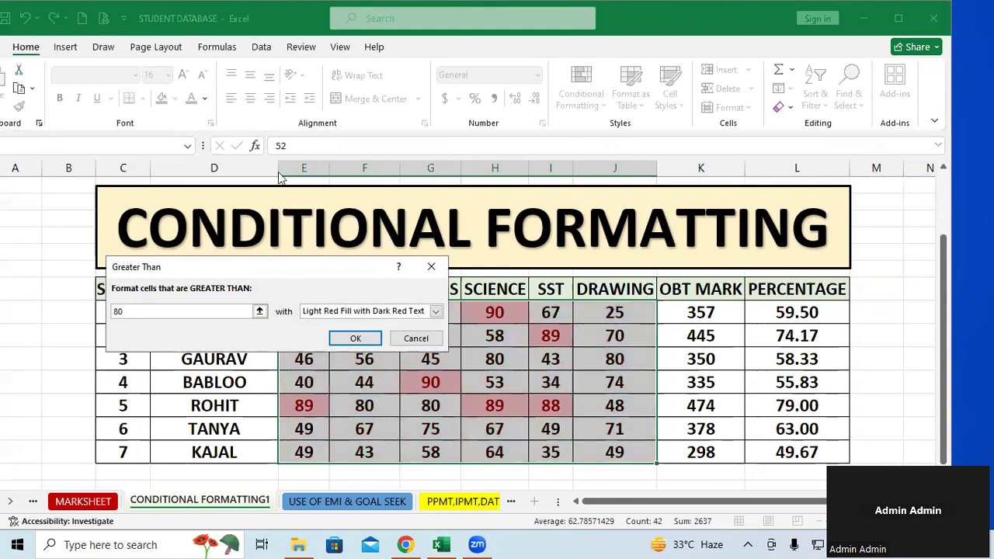
pyautogui.moveTo(294, 267); pyautogui.dragTo(283, 169)
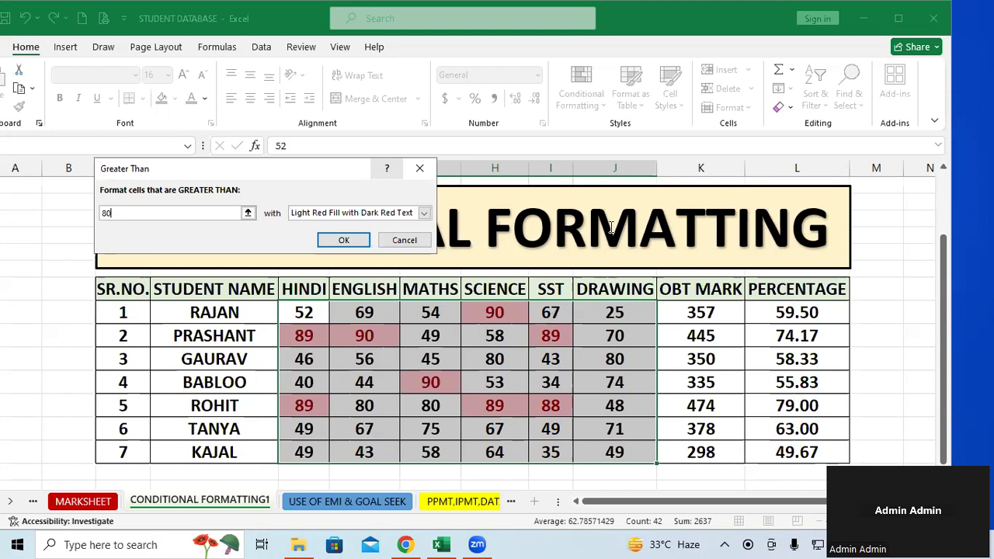
pyautogui.click(422, 168)
pyautogui.click(426, 164)
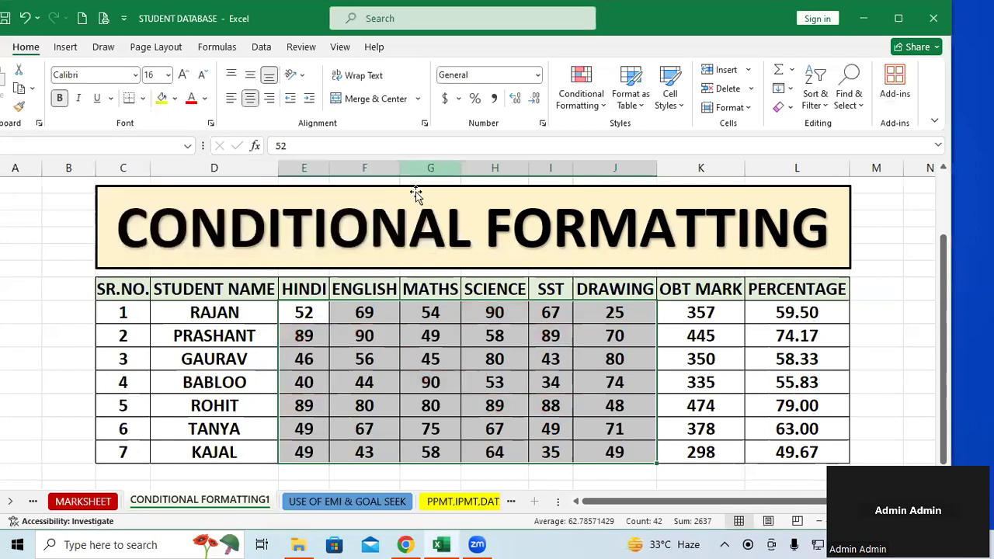
pyautogui.click(590, 101)
pyautogui.moveTo(655, 137)
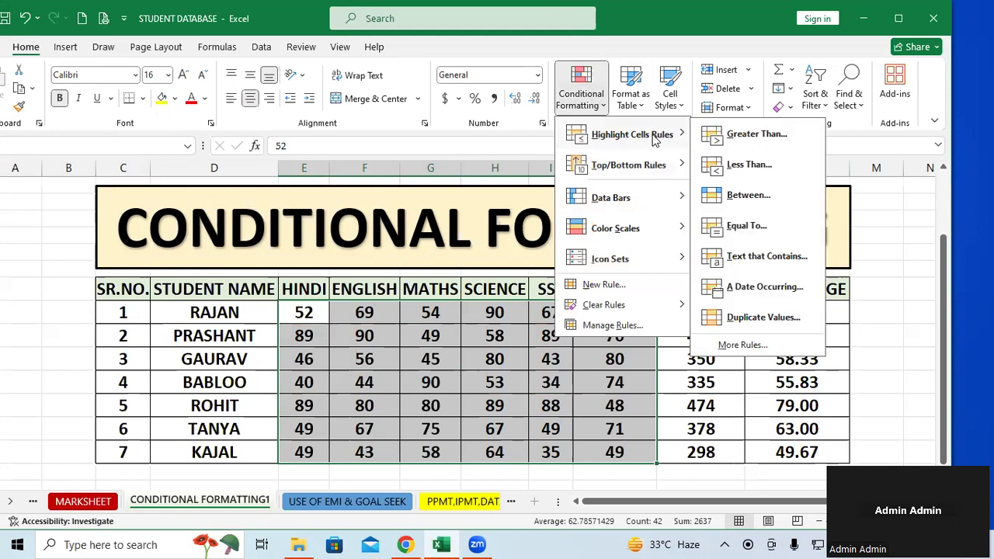
pyautogui.click(728, 18)
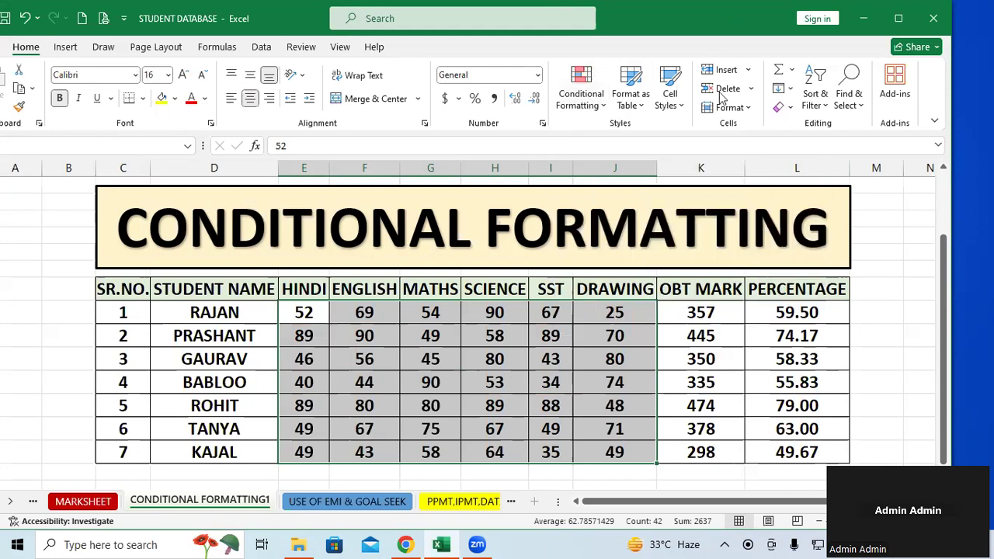
# Step: Start a Less Than highlight rule for the selected subject marks and maximize the workbook window
pyautogui.moveTo(723, 18); pyautogui.dragTo(712, 126)
pyautogui.click(571, 202)
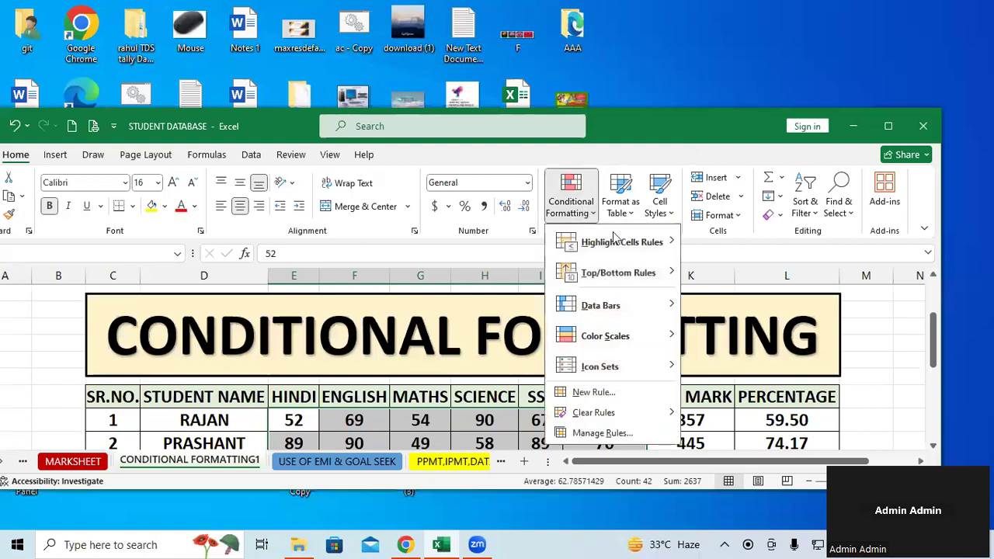
pyautogui.moveTo(644, 242)
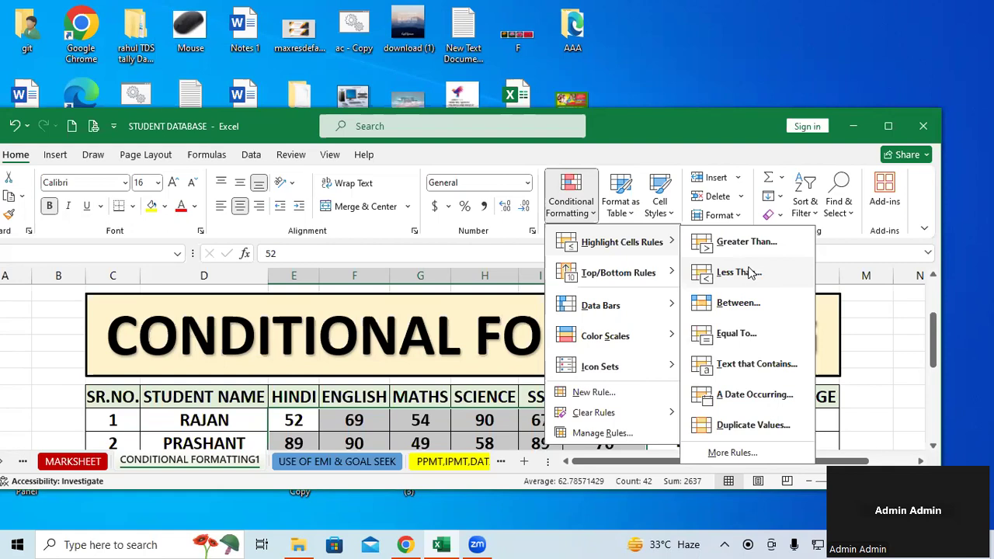
pyautogui.click(750, 273)
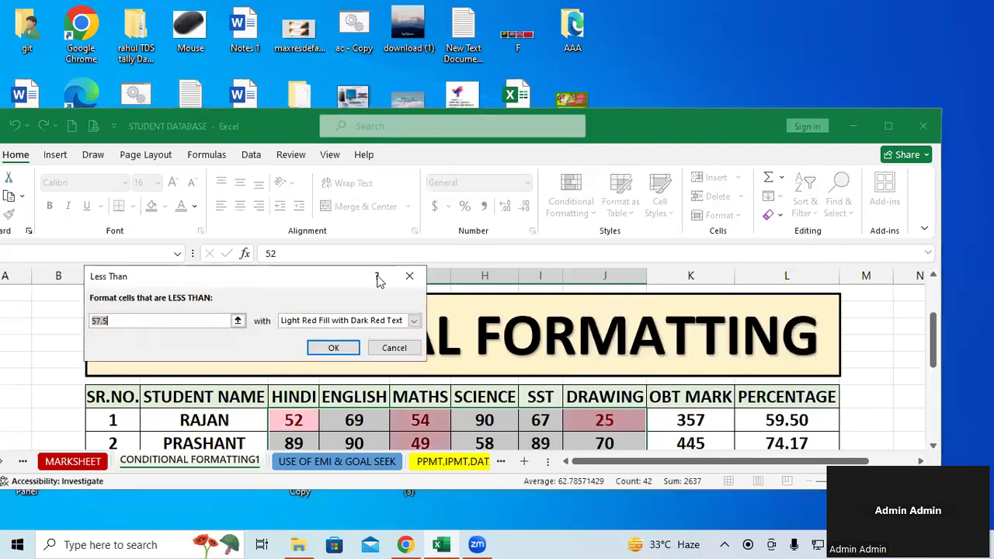
pyautogui.click(891, 125)
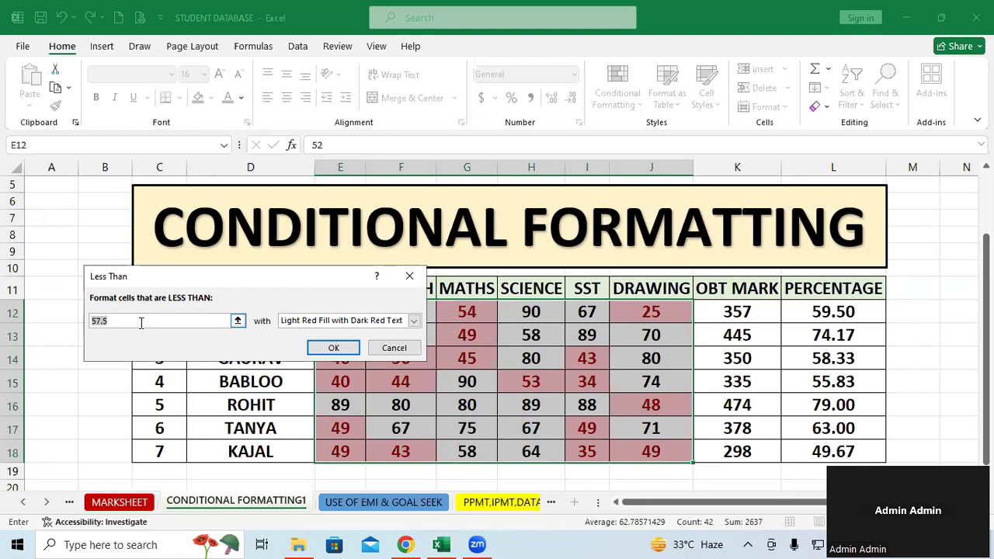
# Step: Try a Less Than threshold of 40 and move the dialog clear of the marks table
pyautogui.moveTo(126, 324); pyautogui.dragTo(85, 319)
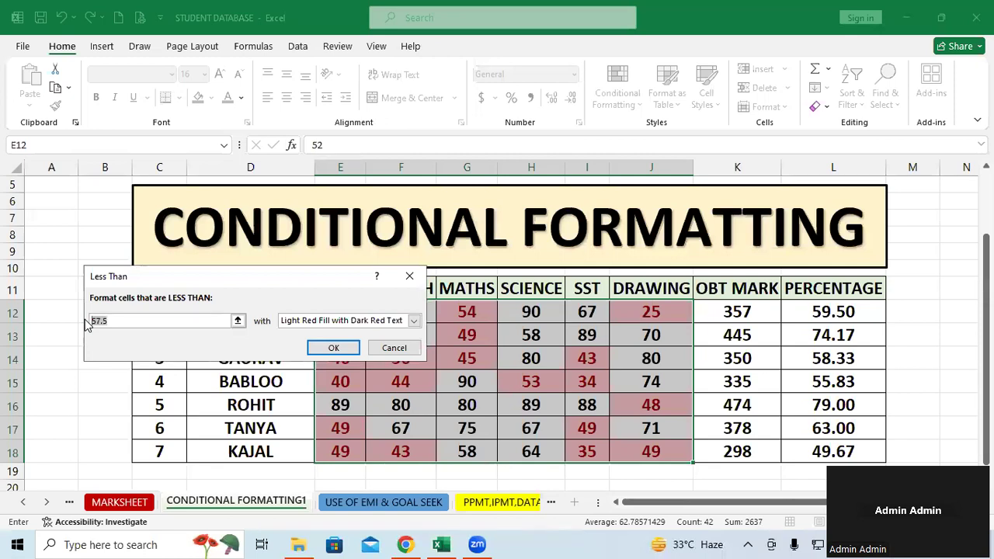
pyautogui.write('4')
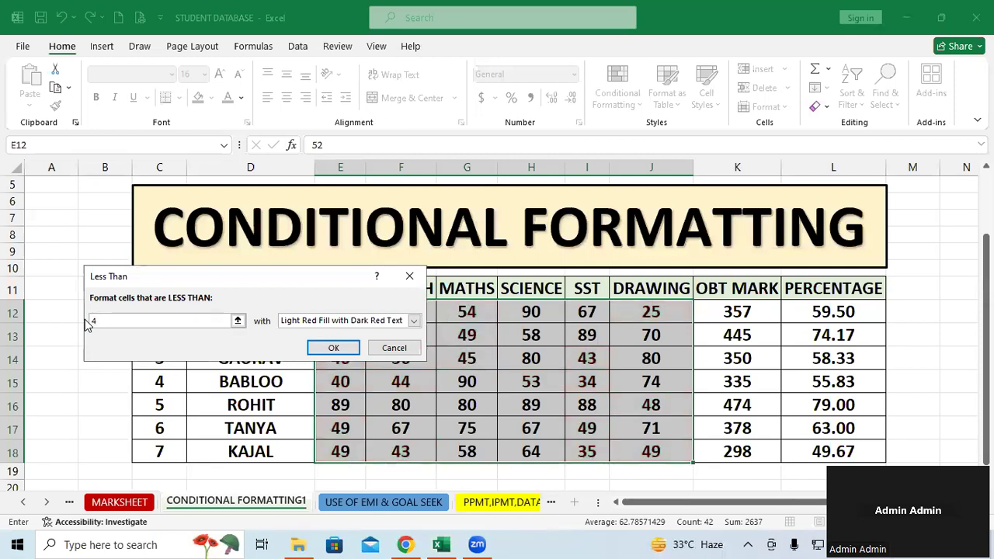
pyautogui.write('0')
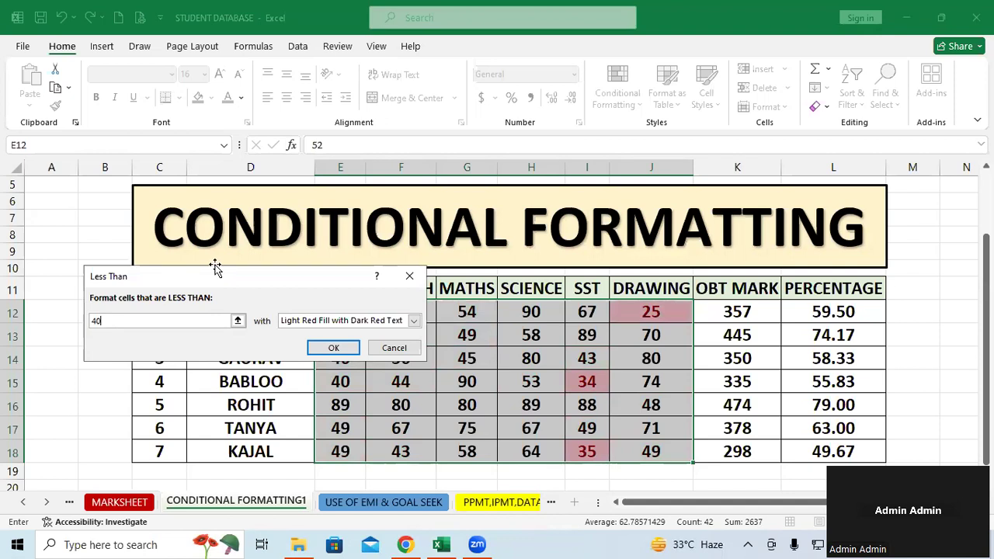
pyautogui.moveTo(223, 274); pyautogui.dragTo(174, 131)
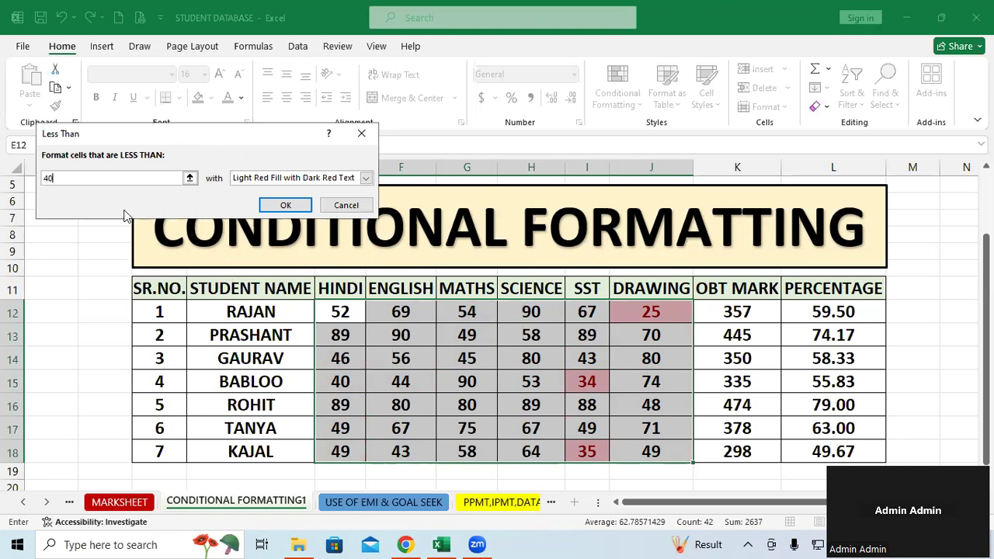
# Step: Set the Less Than threshold to 50 and apply the rule with Light Red Fill with Dark Red Text
pyautogui.moveTo(74, 174); pyautogui.dragTo(32, 184)
pyautogui.write('50')
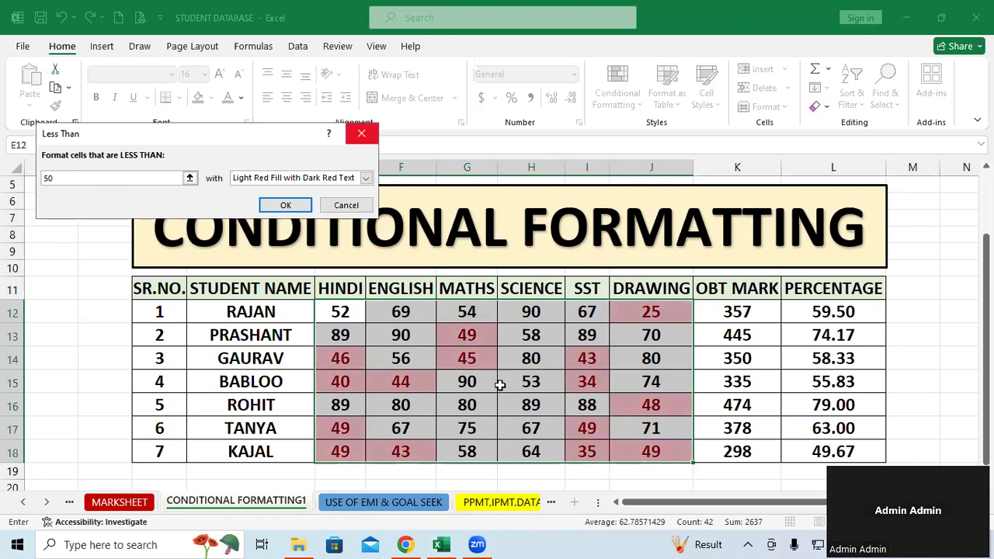
pyautogui.click(286, 206)
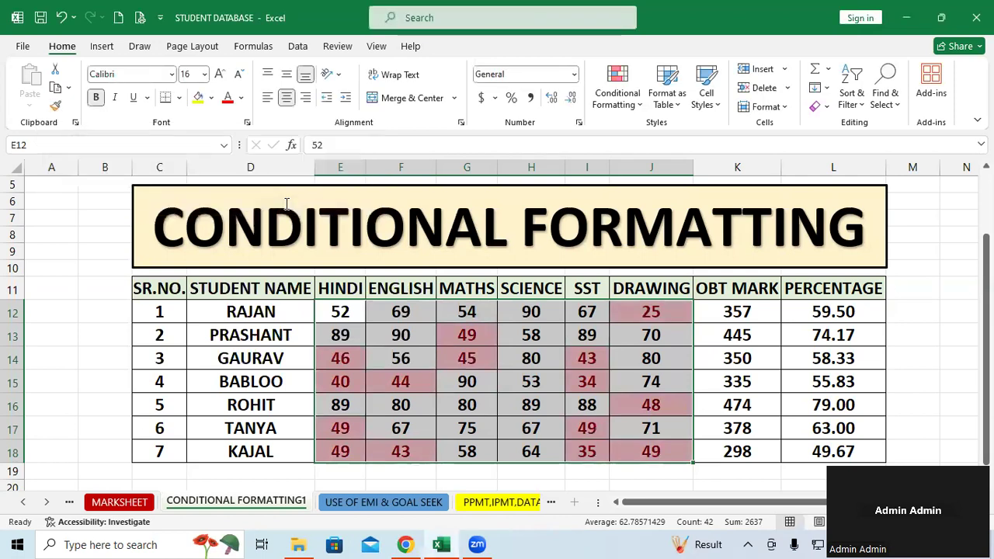
# Step: Change the SCIENCE mark in cell H14 to 42 to test the highlight rule
pyautogui.click(538, 359)
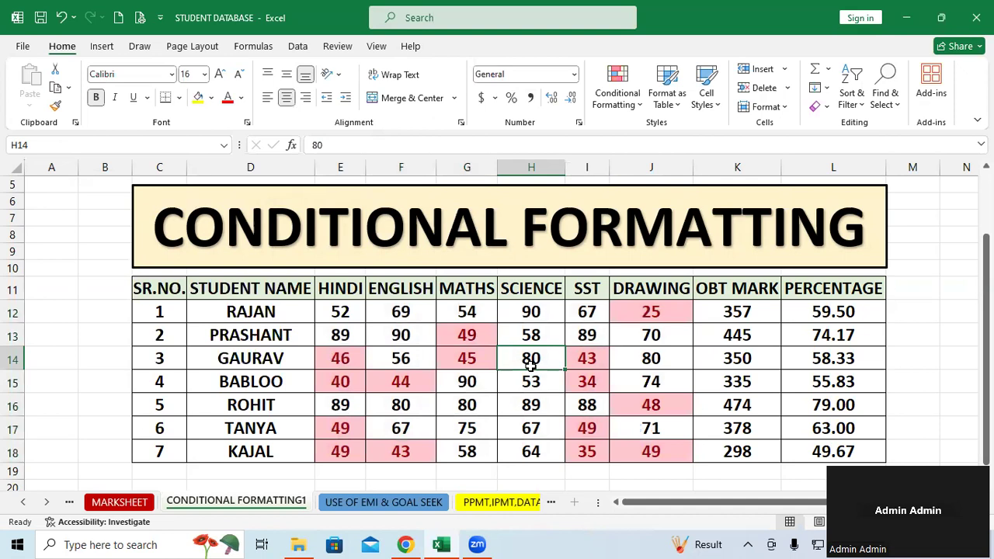
pyautogui.write('42')
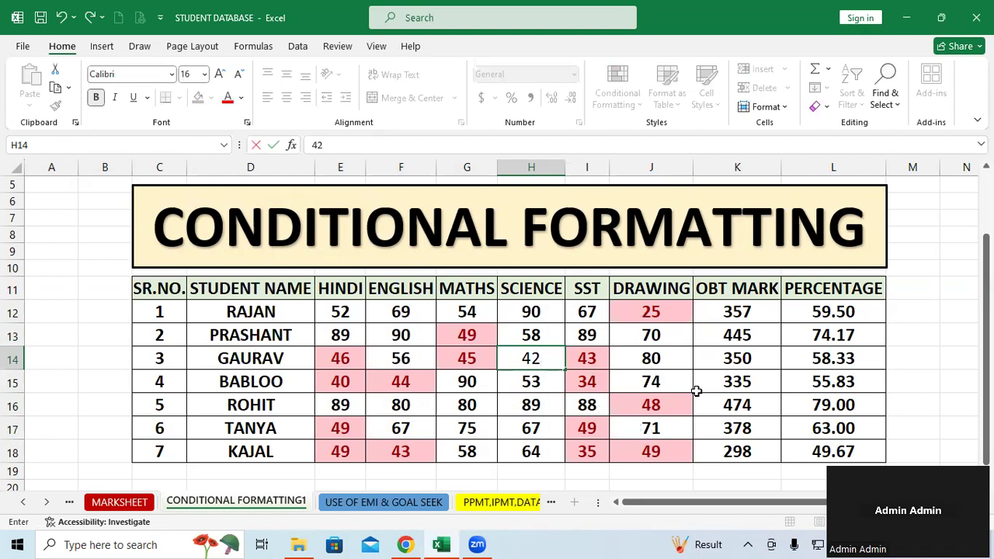
pyautogui.click(697, 390)
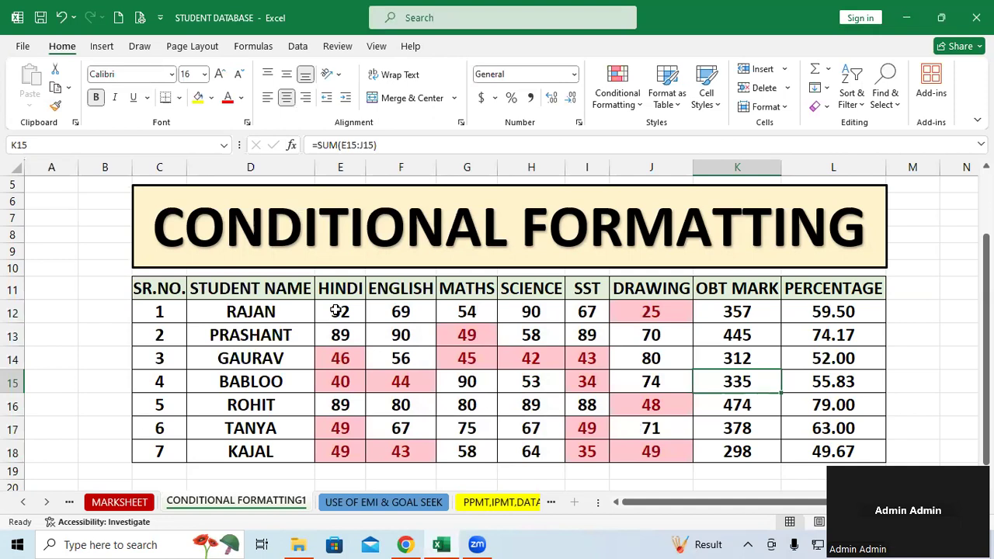
# Step: Clear the conditional formatting rules from the subject marks in cells E12:J18
pyautogui.click(409, 406)
pyautogui.moveTo(339, 311); pyautogui.dragTo(672, 452)
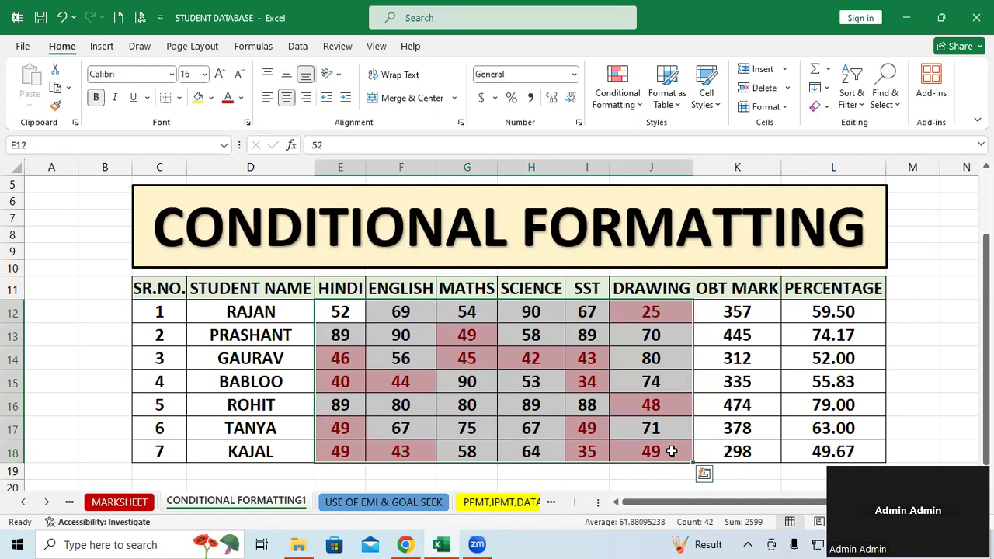
pyautogui.click(634, 87)
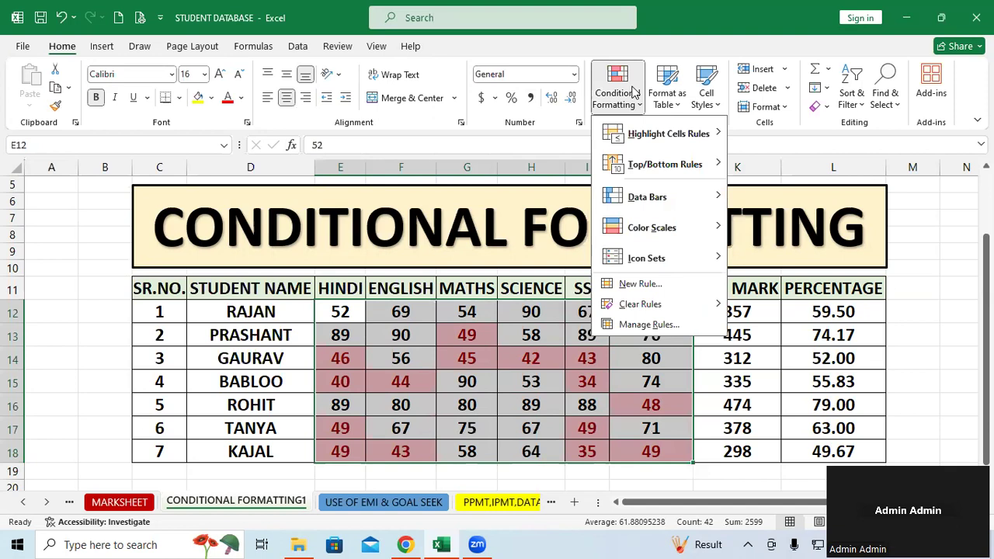
pyautogui.moveTo(682, 308)
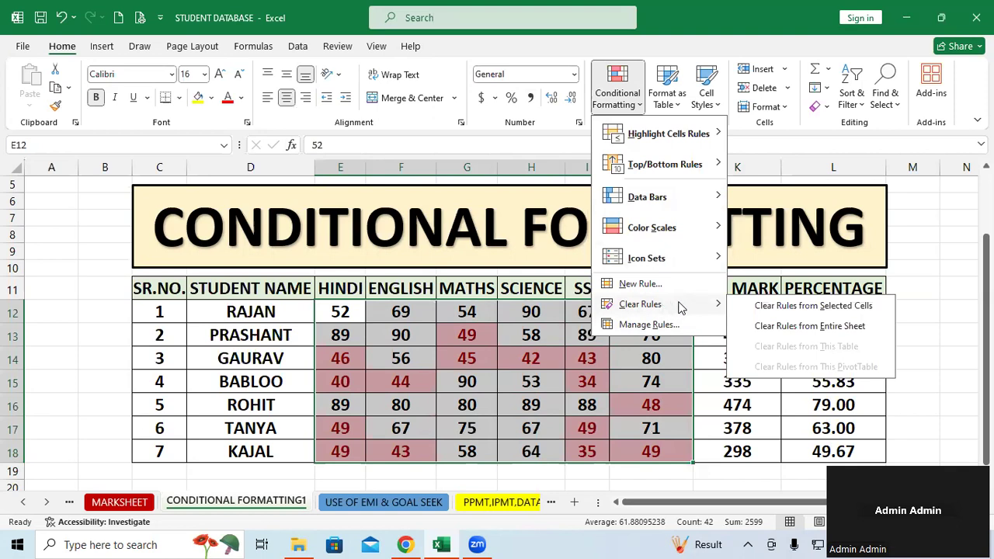
pyautogui.click(814, 308)
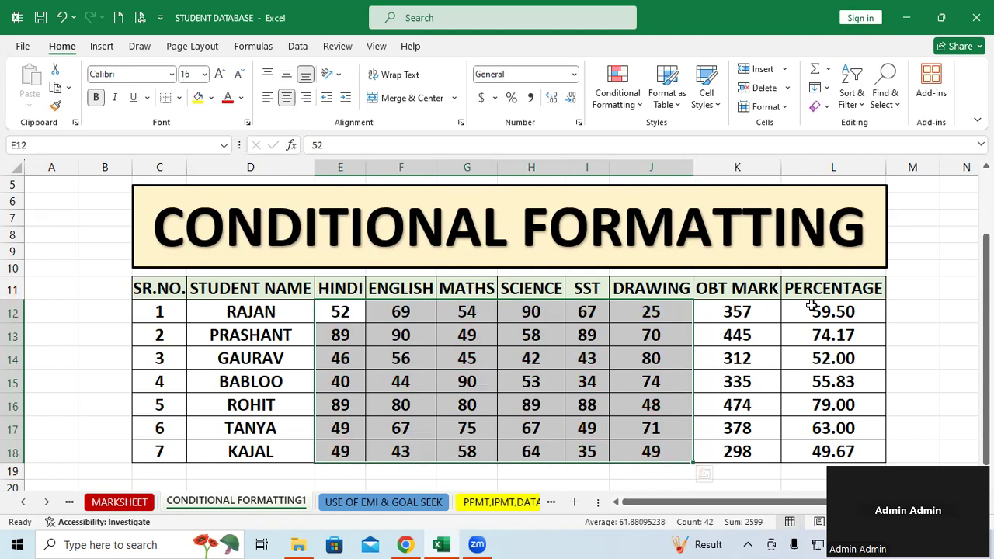
# Step: Try a Between highlight rule on the selected subject marks with limits of 80 and 70
pyautogui.click(617, 84)
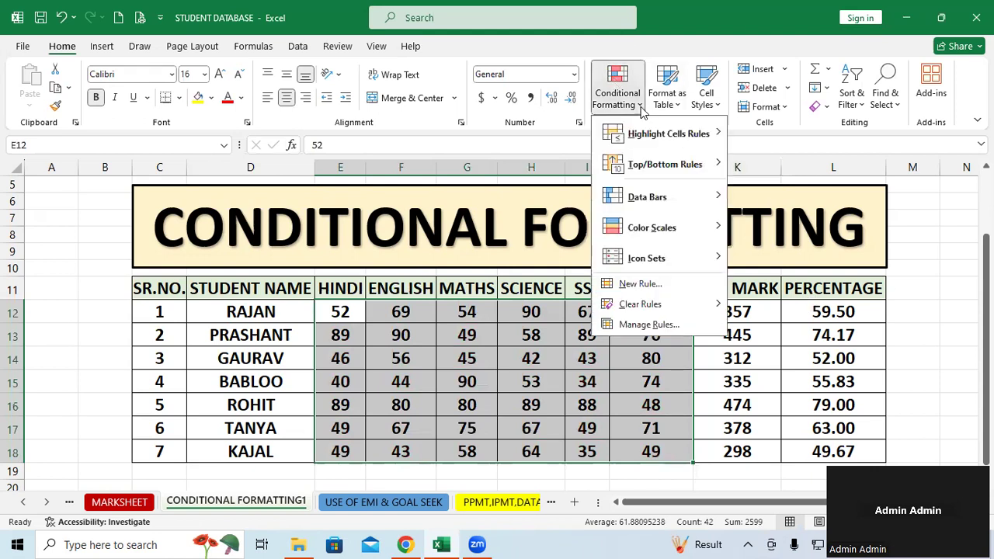
pyautogui.moveTo(649, 134)
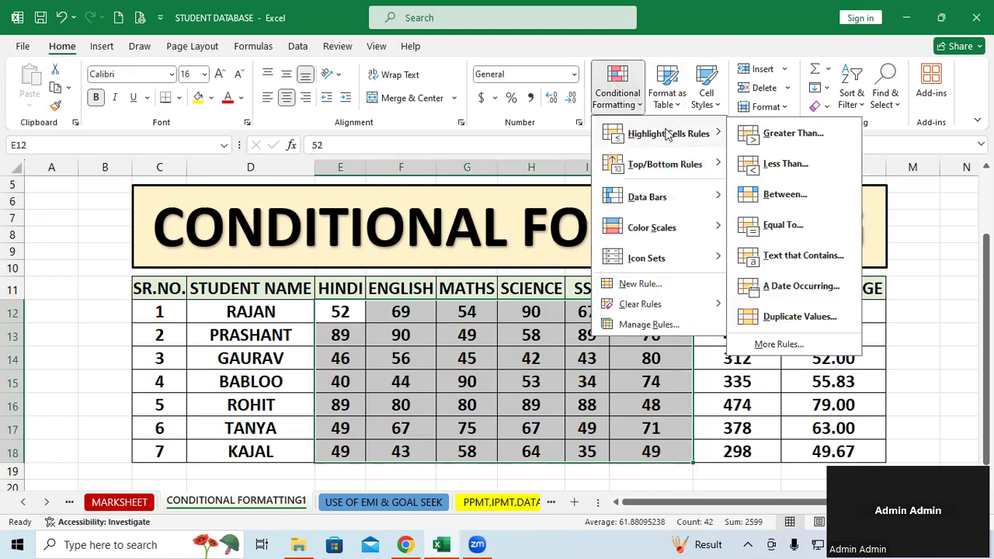
pyautogui.click(783, 195)
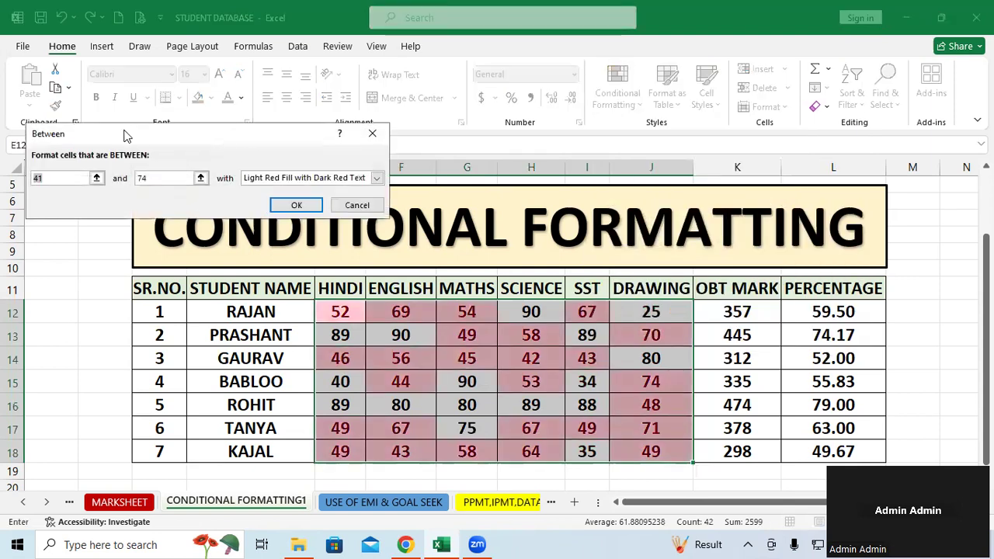
pyautogui.write('80')
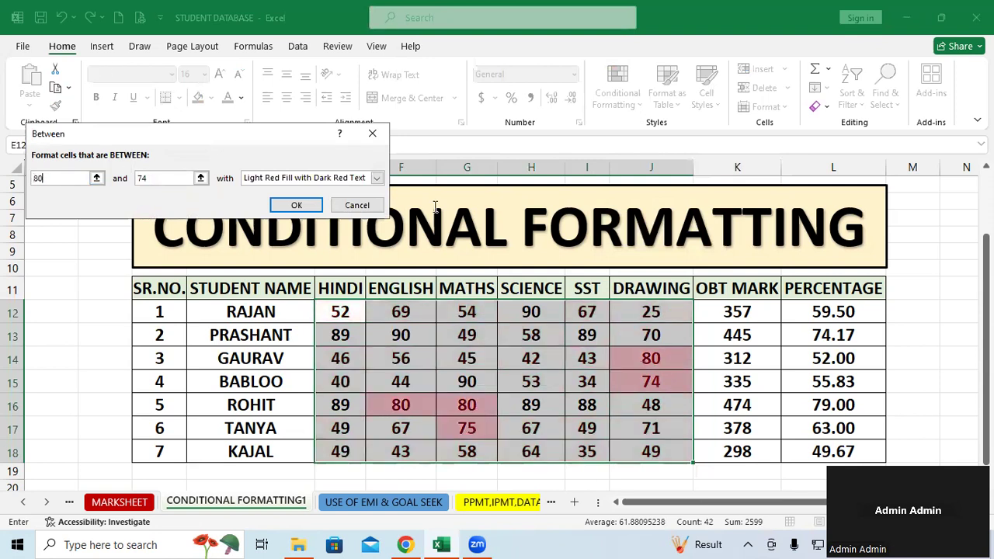
pyautogui.press('Tab')
pyautogui.write('70')
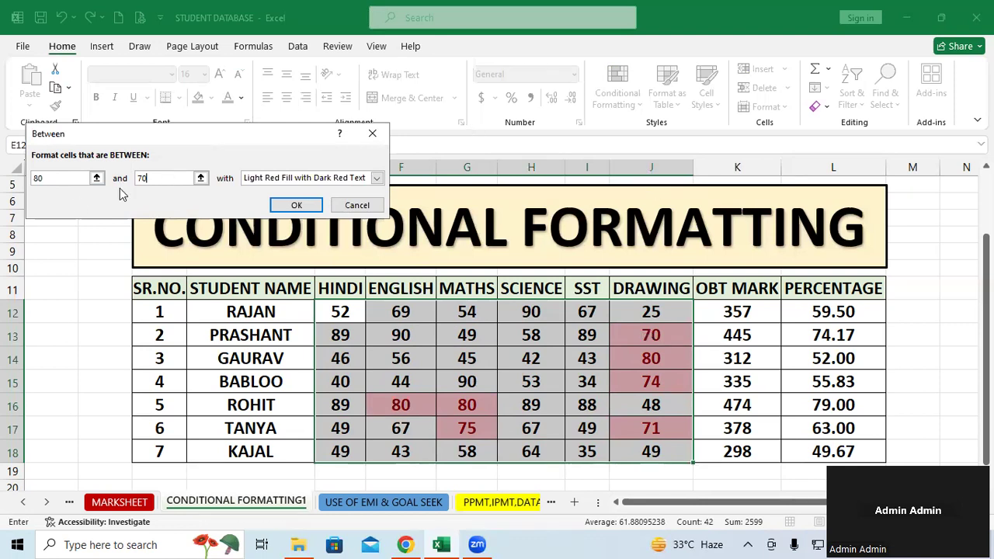
# Step: Try 90 as the first limit of the Between rule and dismiss the dialog without applying it
pyautogui.moveTo(49, 179); pyautogui.dragTo(29, 178)
pyautogui.write('90')
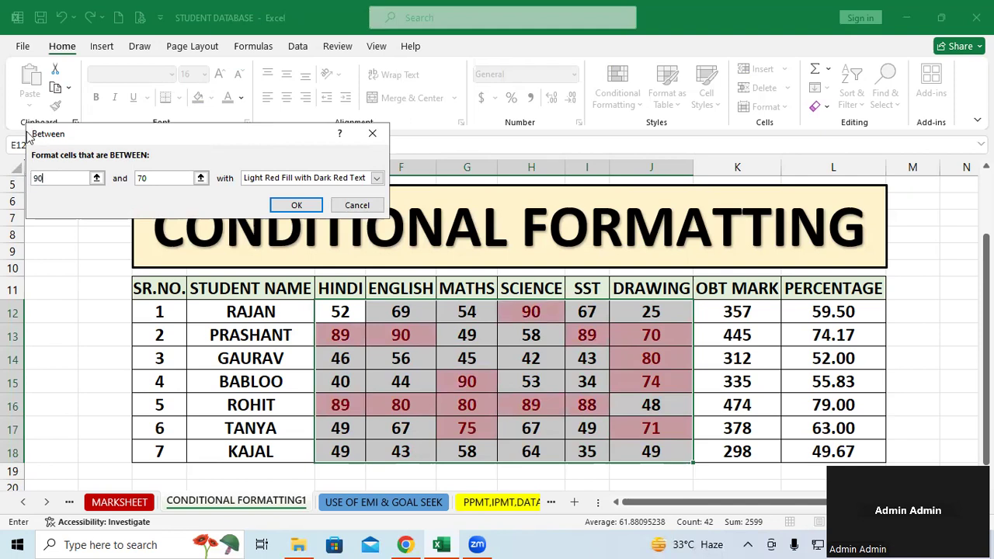
pyautogui.click(371, 138)
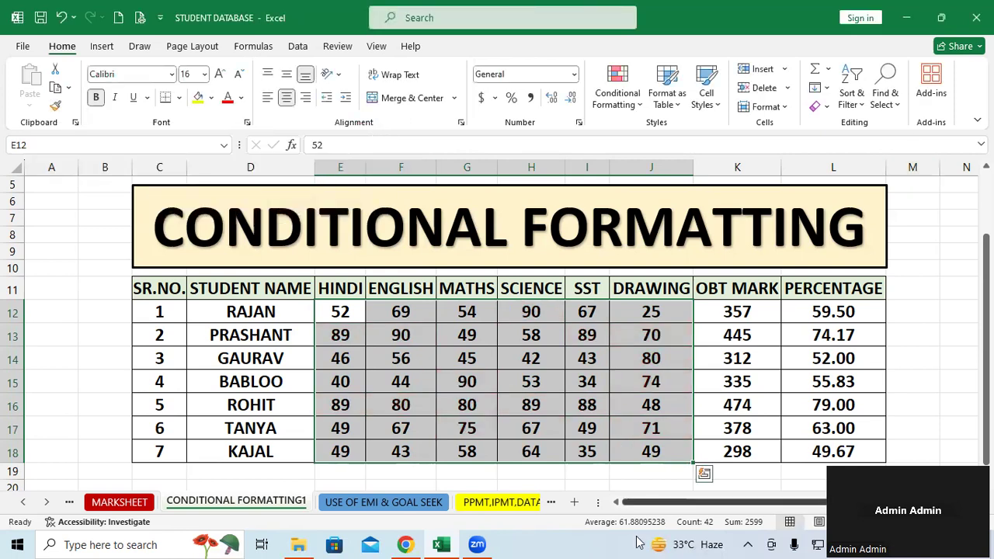